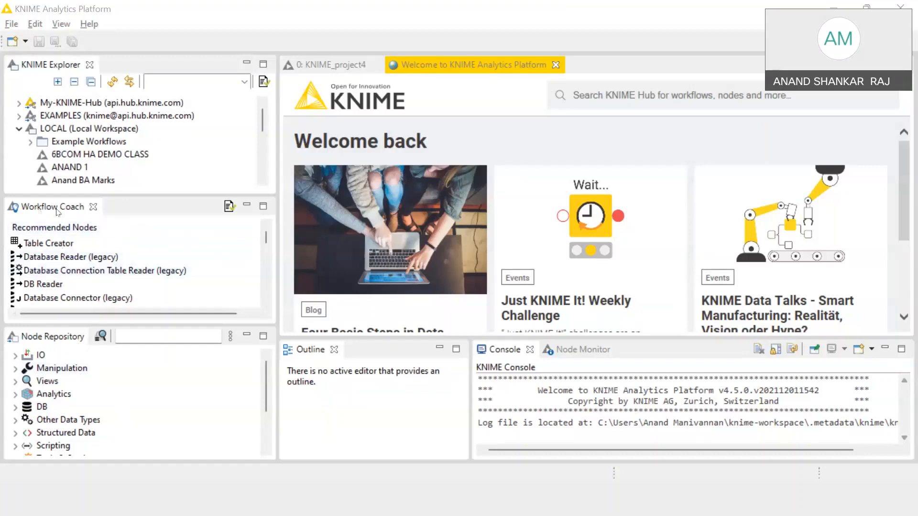
Step: In the KNIME_project4 workflow, find the File Reader node by searching the node repository for "file" and add it to the canvas
click(330, 64)
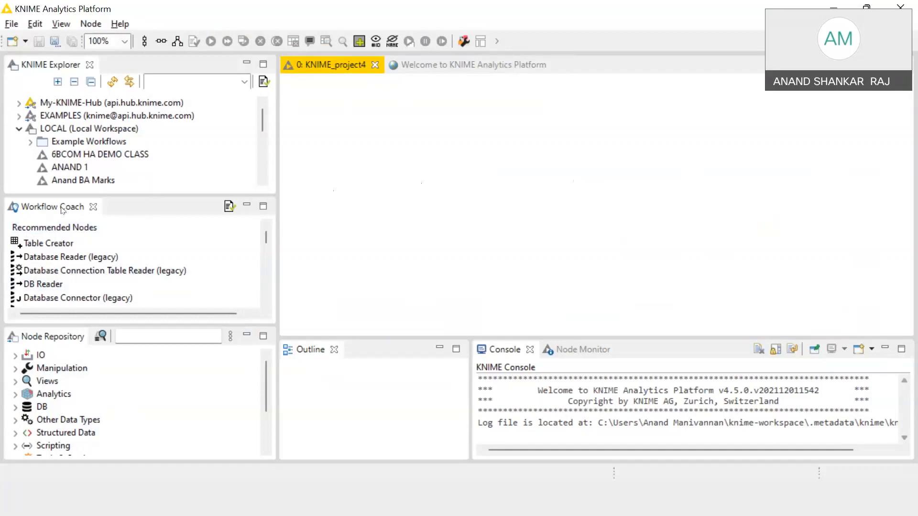
click(133, 331)
text(file)
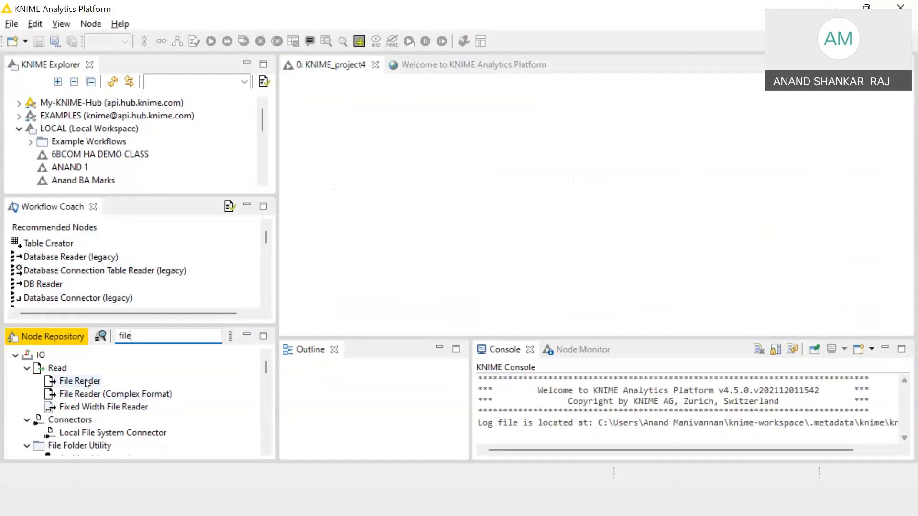
key(BackSpace)
key(BackSpace)
key(BackSpace)
key(BackSpace)
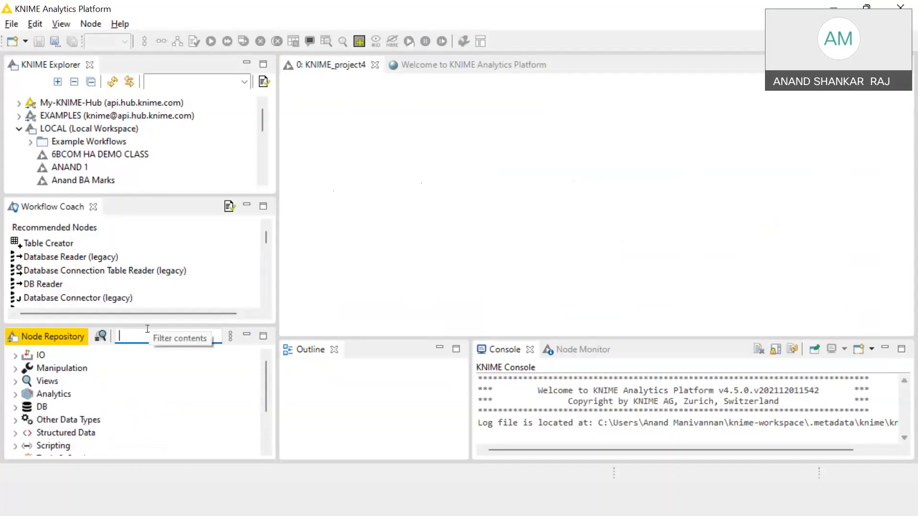
text(file)
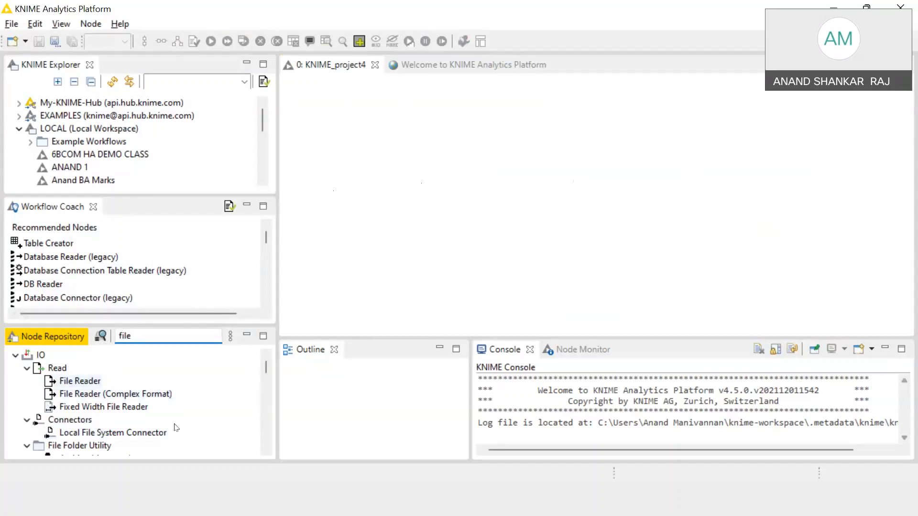
drag(70, 382, 359, 197)
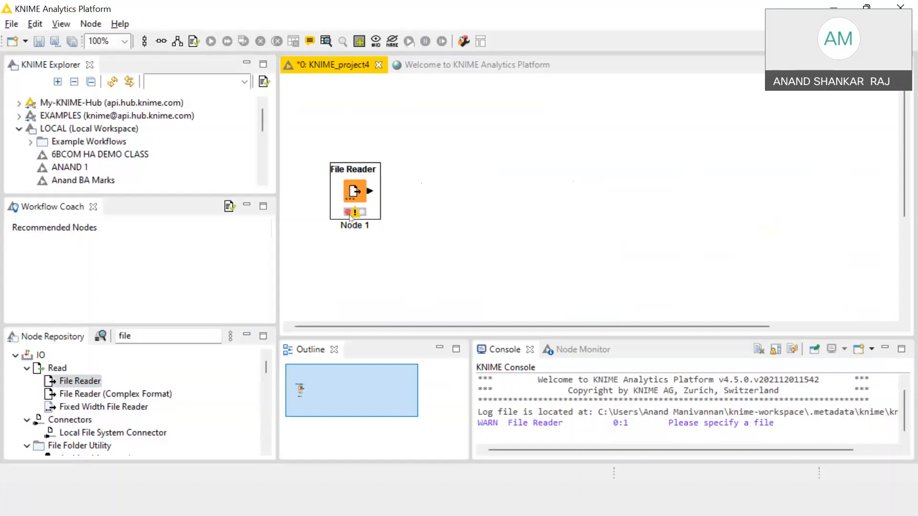
Step: Open the File Reader node's configuration and browse for its input file in the KNMIE folder under Documents
mouse_move(356, 213)
right_click(353, 193)
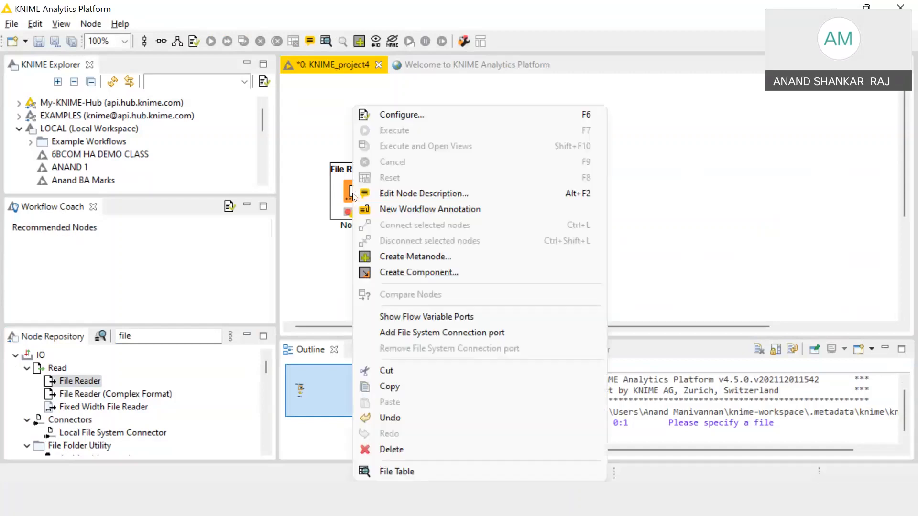
click(391, 115)
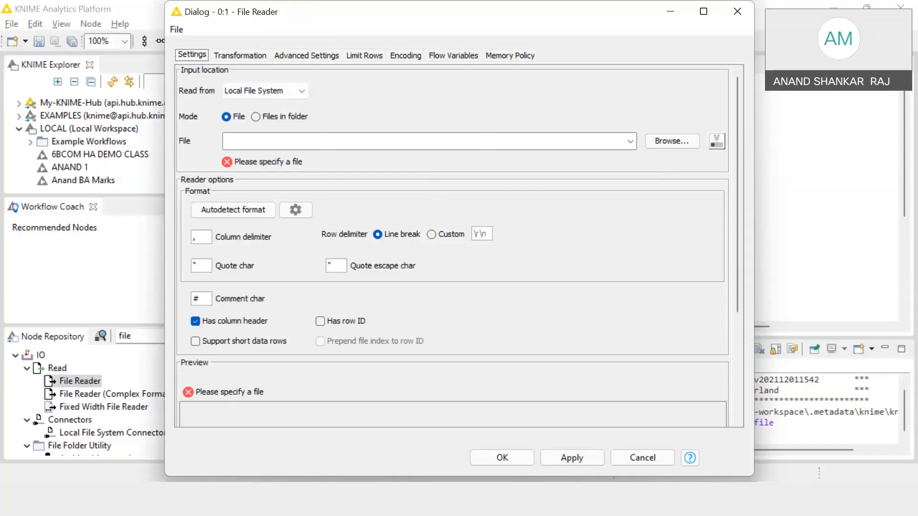
click(575, 19)
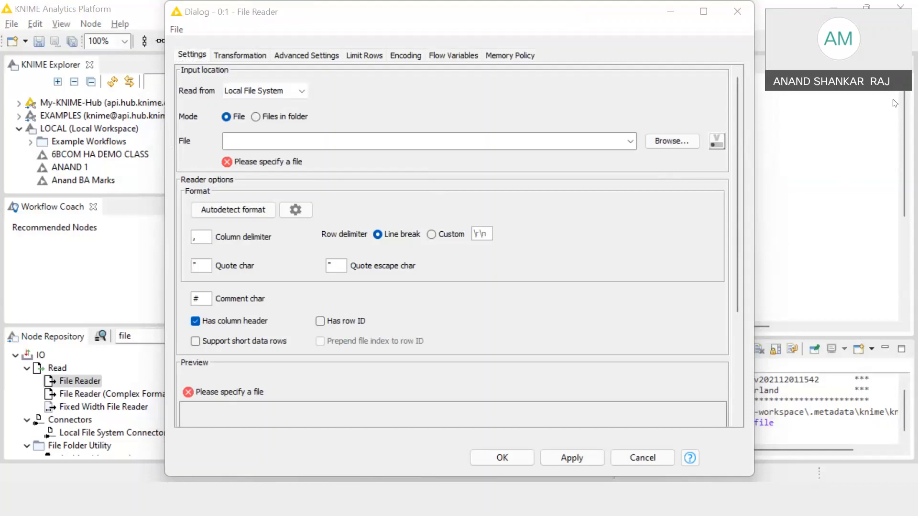
click(657, 146)
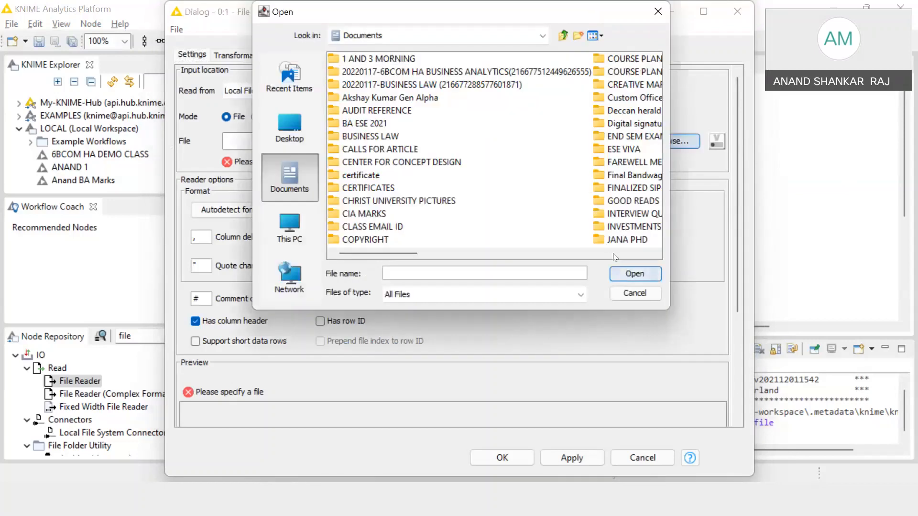
scroll(615, 257, right, 2)
scroll(616, 257, right, 1)
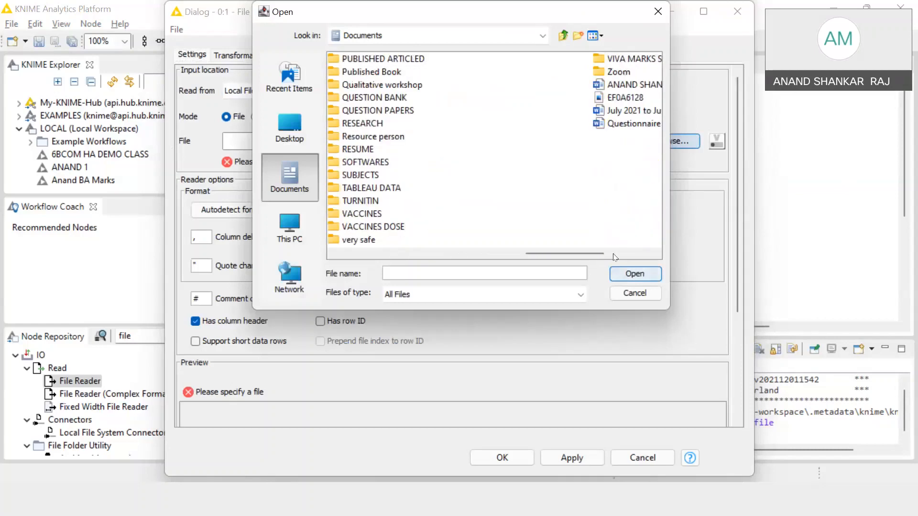
scroll(363, 251, left, 2)
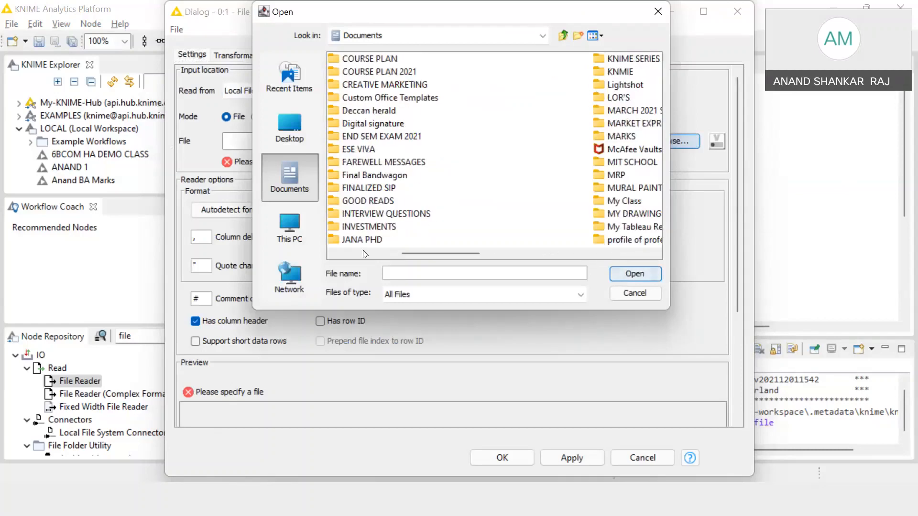
scroll(363, 250, left, 1)
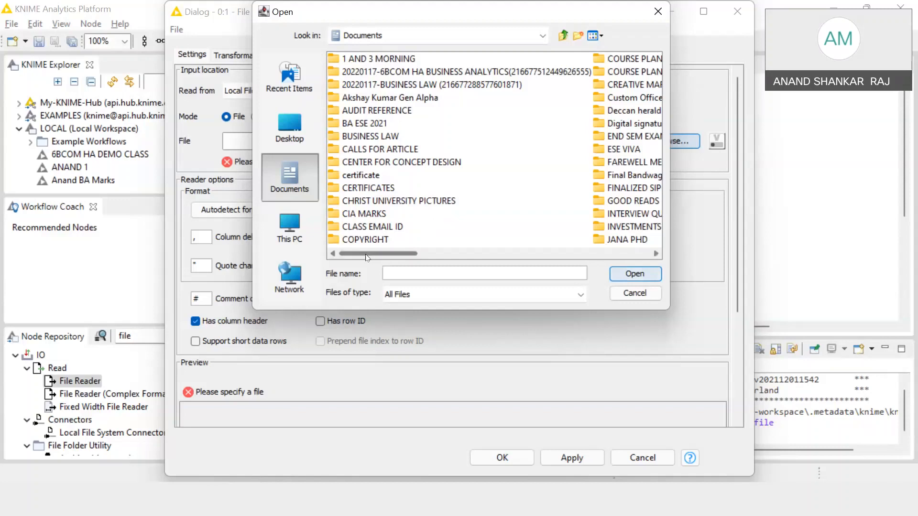
drag(416, 254, 453, 254)
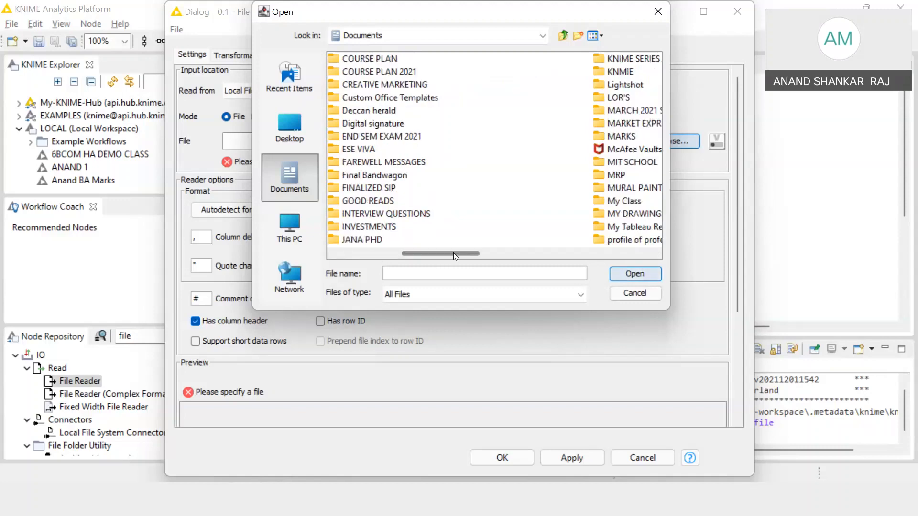
click(635, 72)
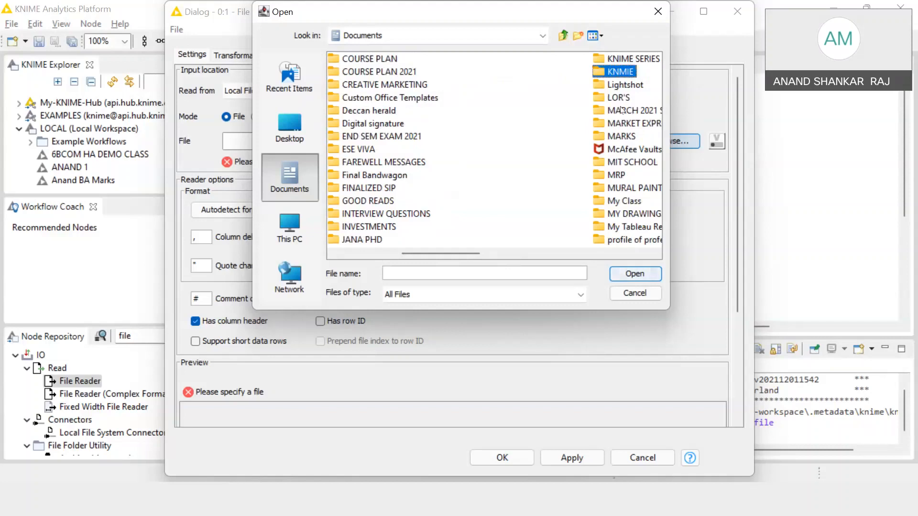
click(648, 277)
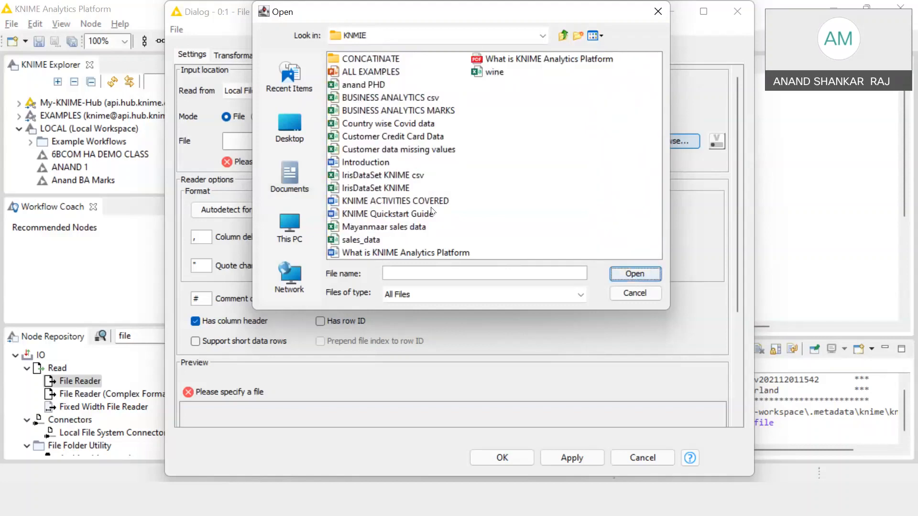
Step: Choose Customer Credit Card Data.csv as the File Reader's input file, then apply and accept the settings
click(416, 139)
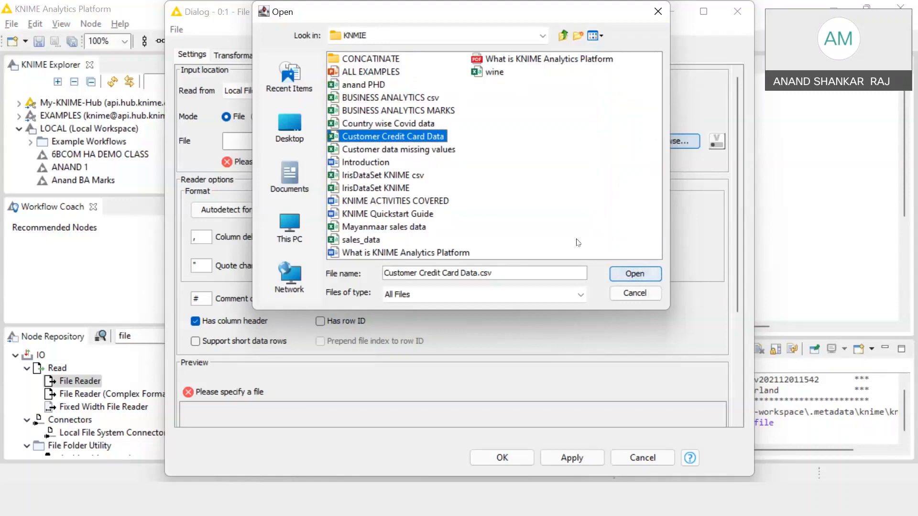
click(638, 276)
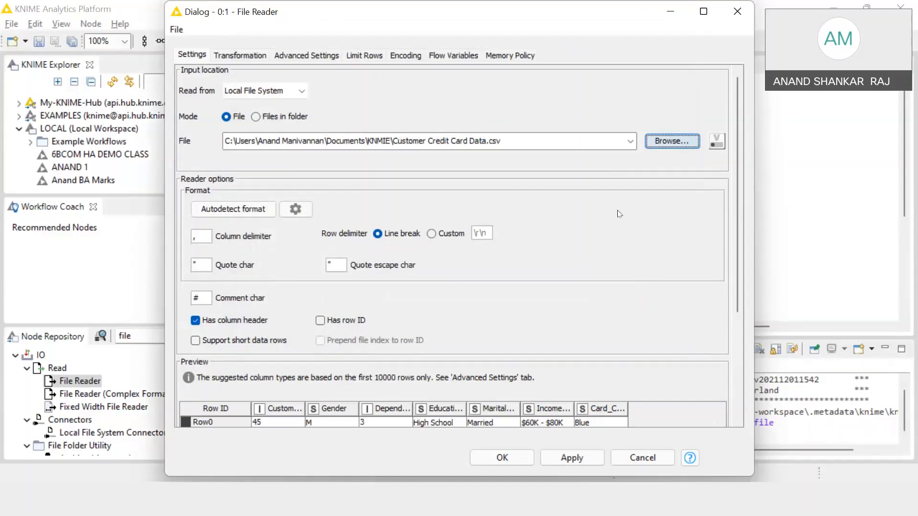
click(574, 457)
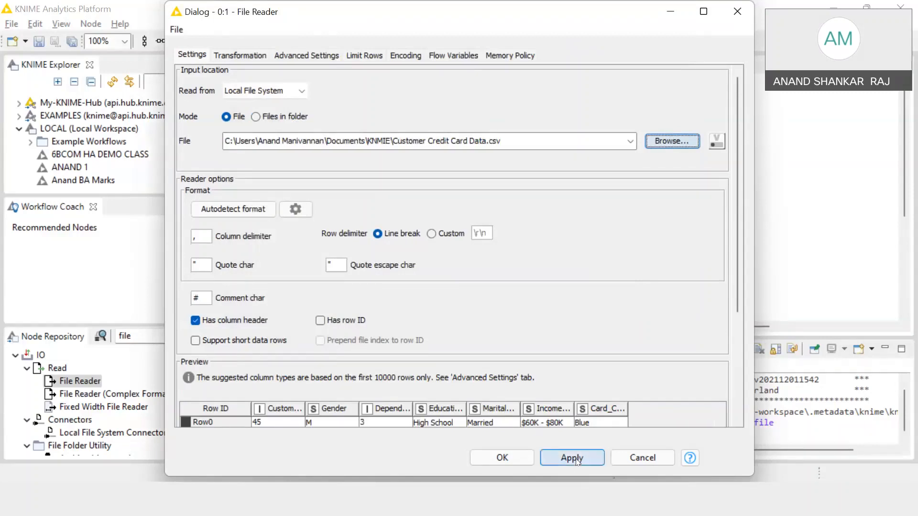
click(511, 460)
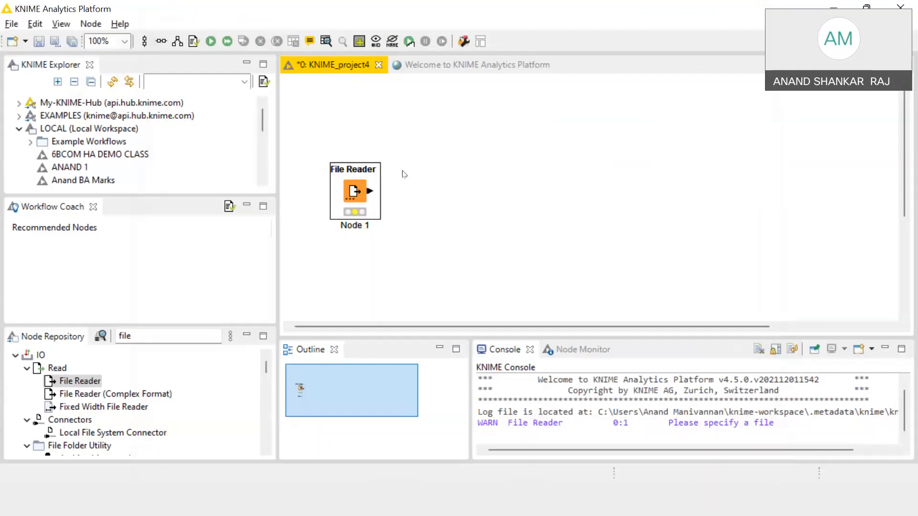
Step: Execute the File Reader node and open its output file table
right_click(364, 201)
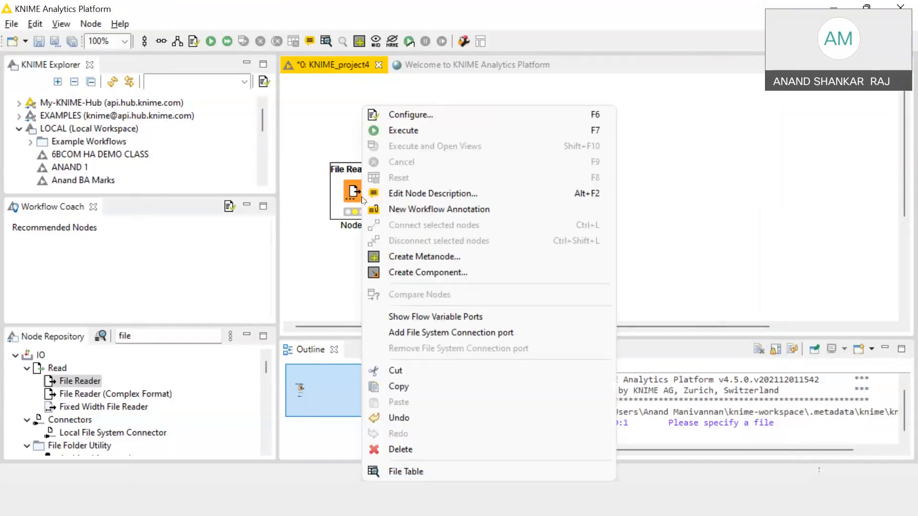
click(418, 134)
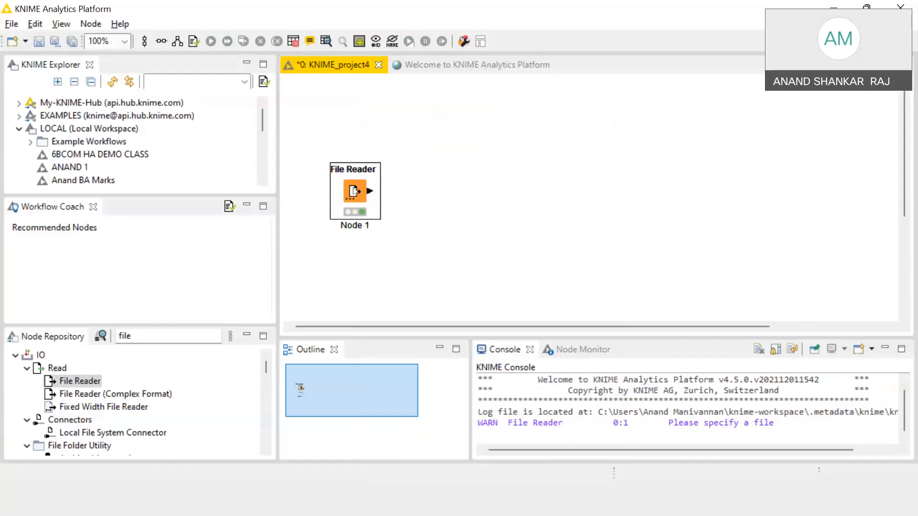
right_click(354, 191)
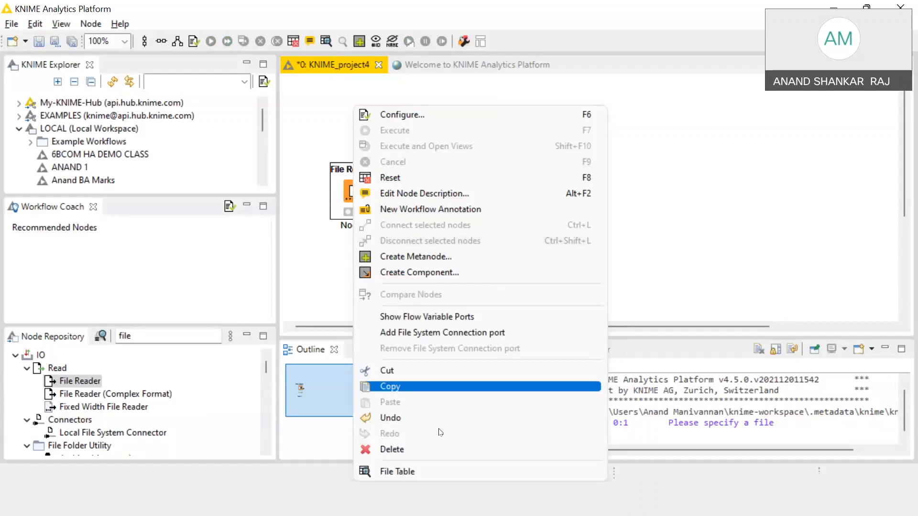
click(423, 474)
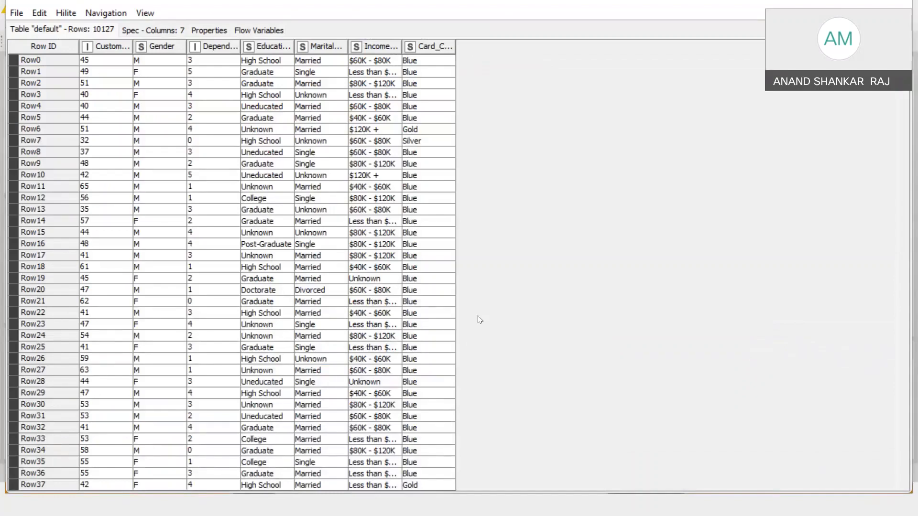
Step: Examine the customer records in the file table, including the zero entries in the dependents column, and close the table
scroll(479, 319, down, 20)
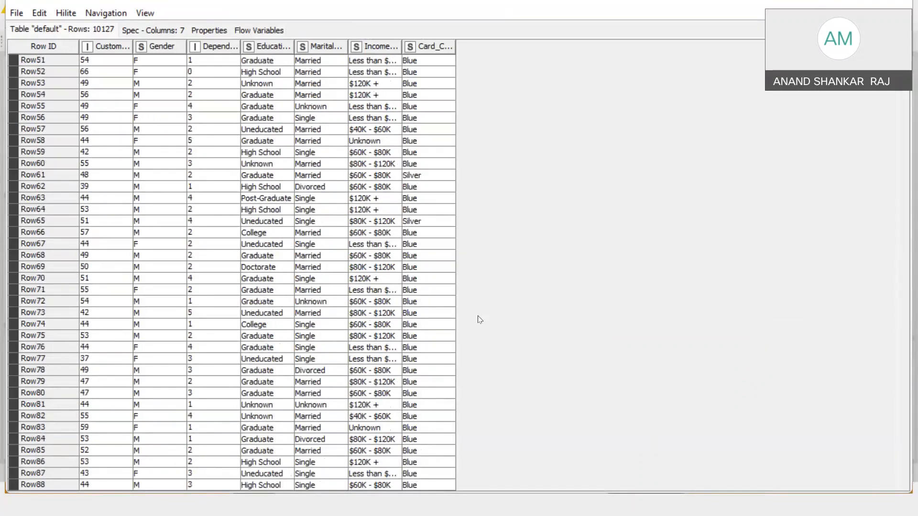
scroll(479, 320, up, 20)
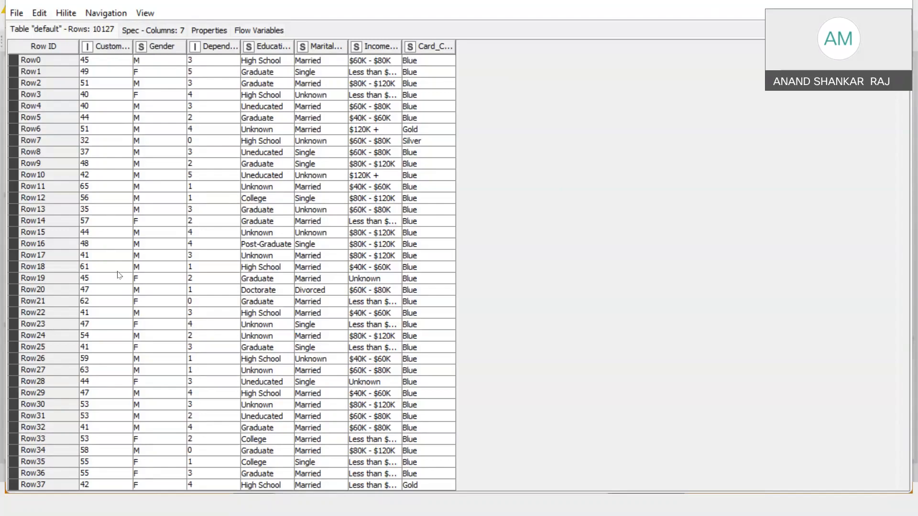
scroll(106, 308, down, 4)
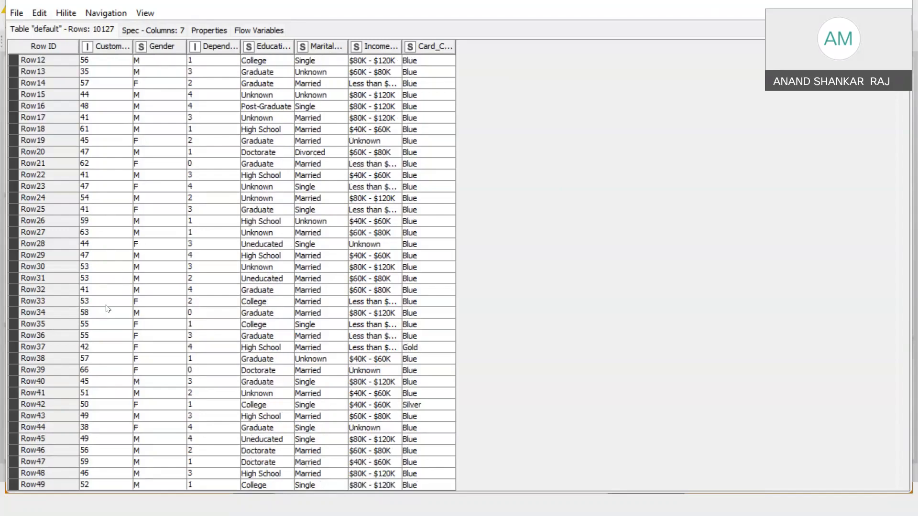
scroll(106, 309, down, 3)
scroll(106, 308, up, 7)
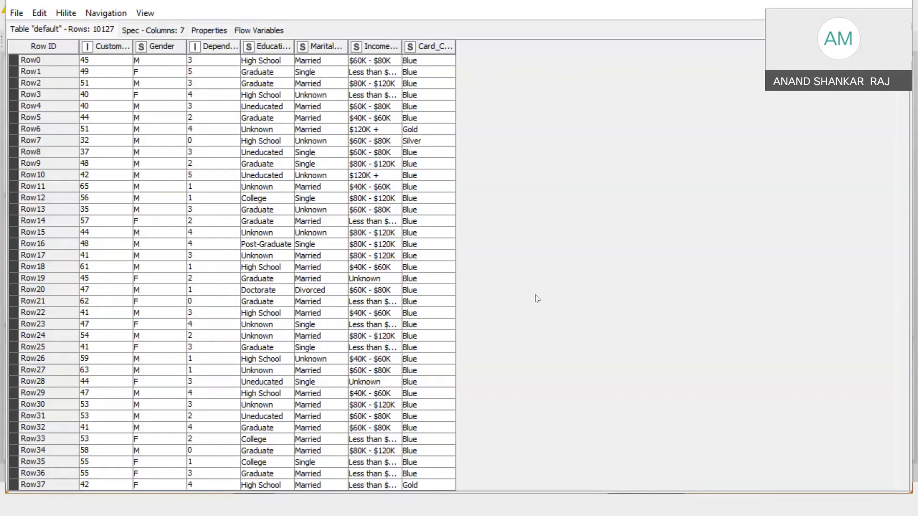
click(191, 301)
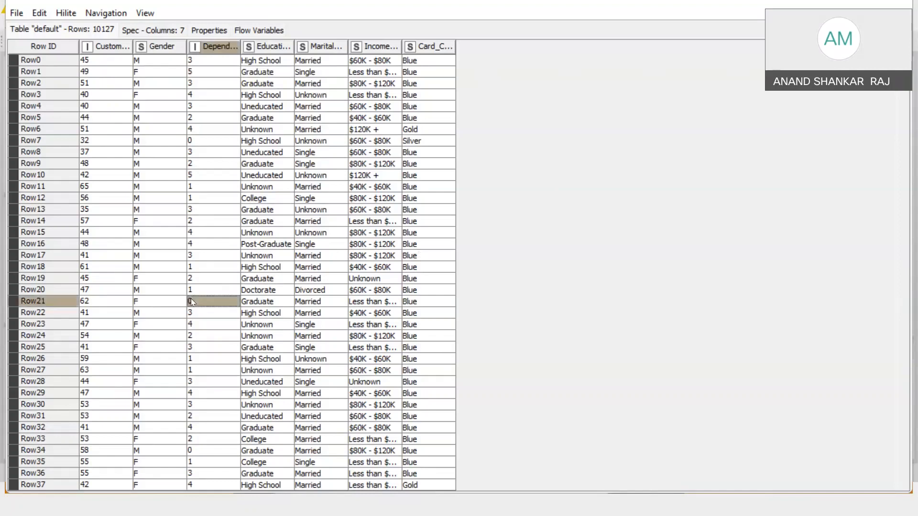
click(199, 452)
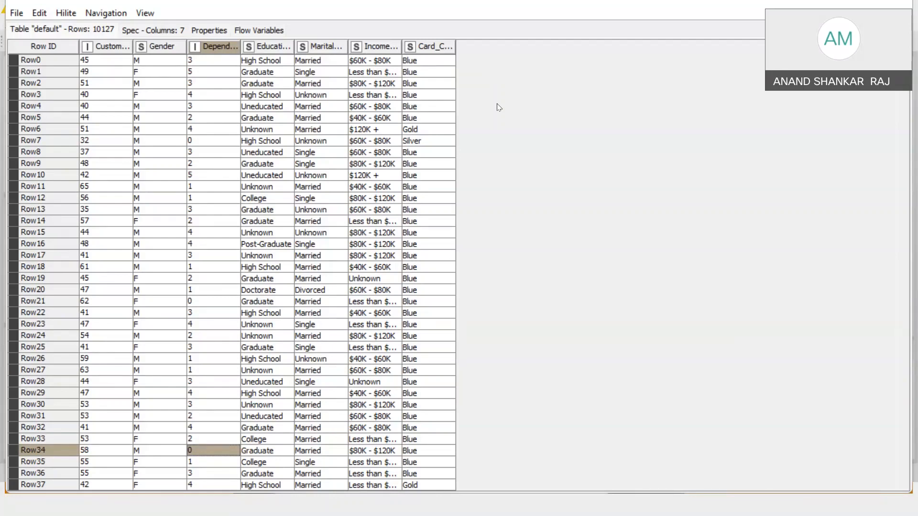
scroll(498, 108, down, 7)
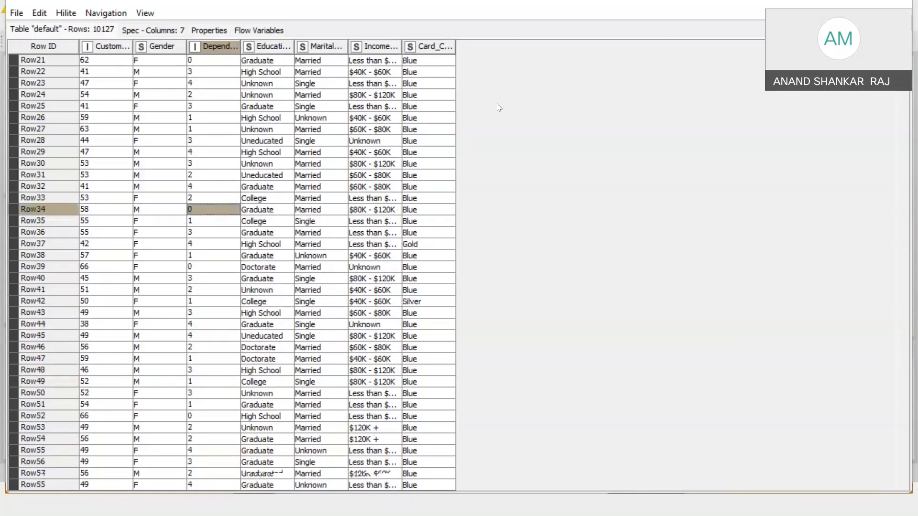
scroll(497, 107, up, 7)
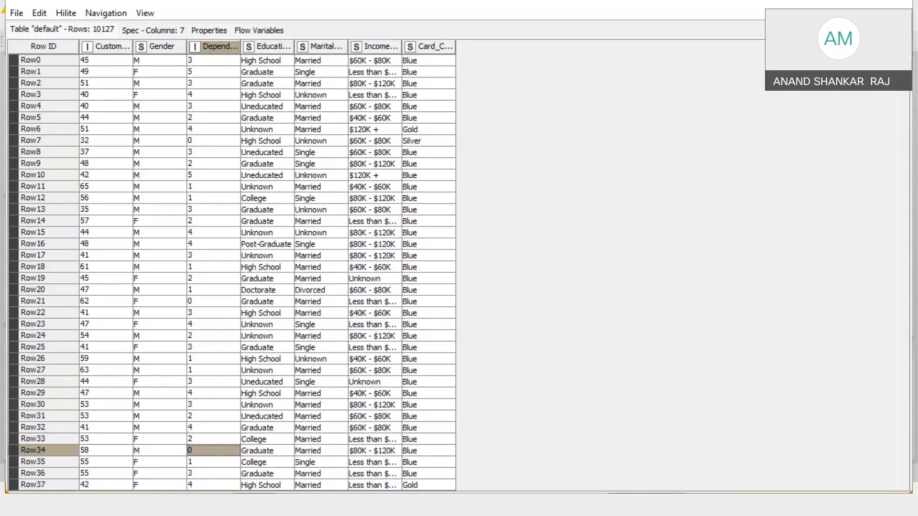
click(896, 2)
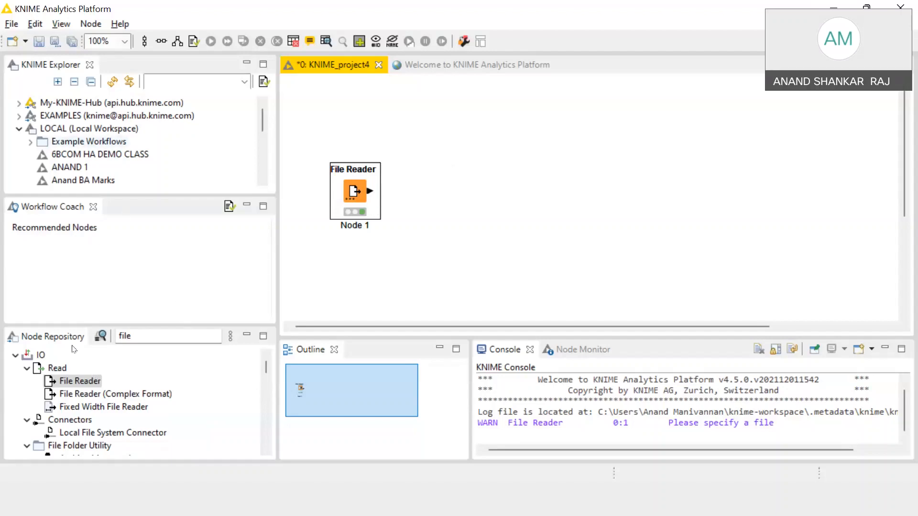
Step: Search the node repository for "group" and add a GroupBy node to the workflow beside the File Reader
click(159, 336)
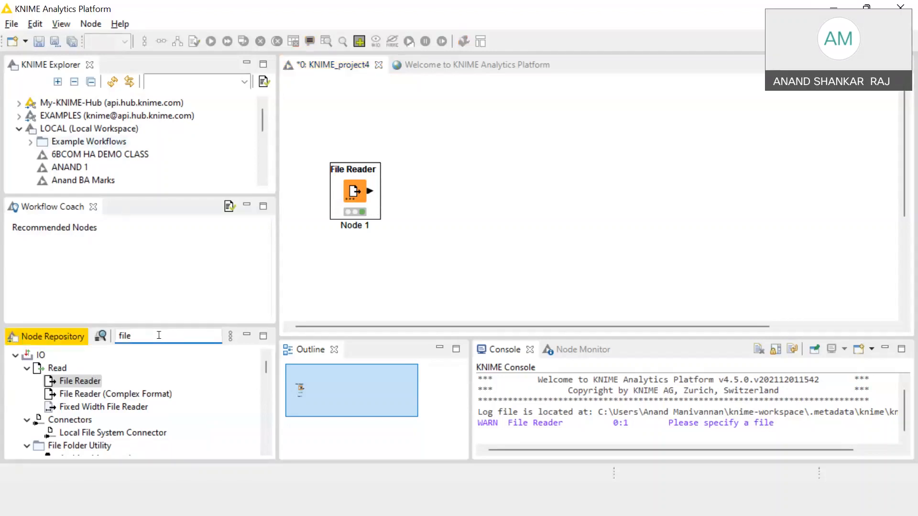
key(BackSpace)
key(BackSpace)
key(BackSpace)
key(BackSpace)
text(gro)
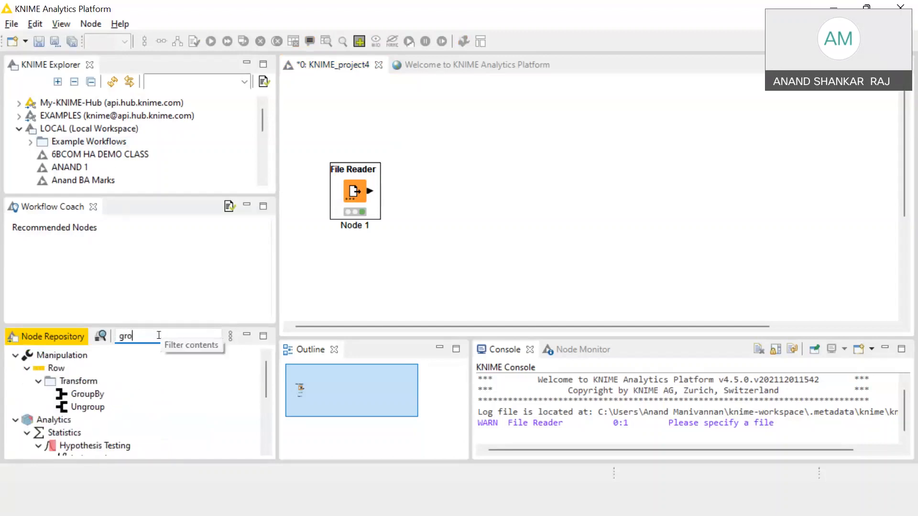
key(BackSpace)
text(oup)
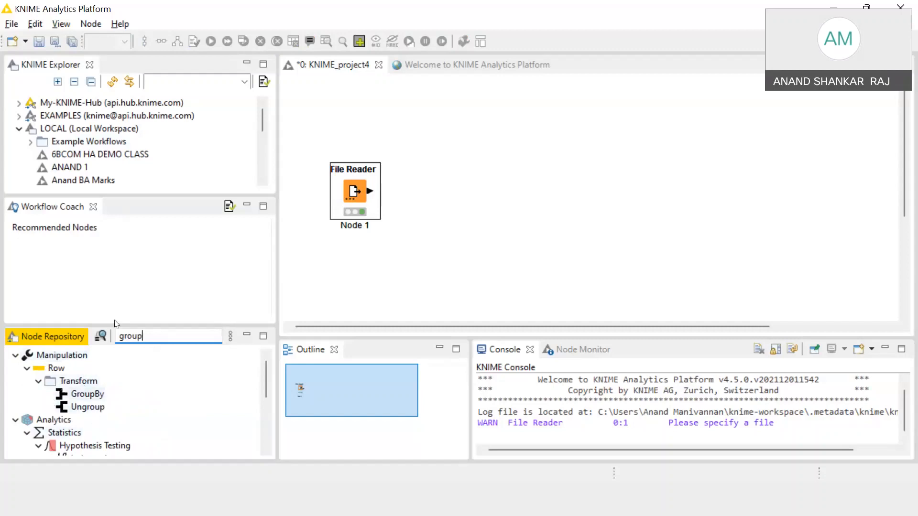
drag(92, 395, 453, 187)
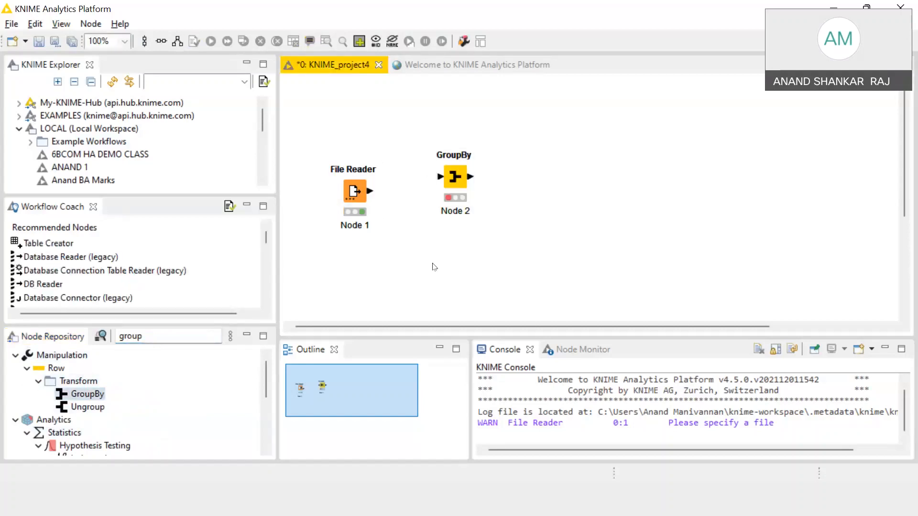
Step: Change the File Reader node's label to "Customer Credit Card Data"
click(355, 227)
double_click(355, 227)
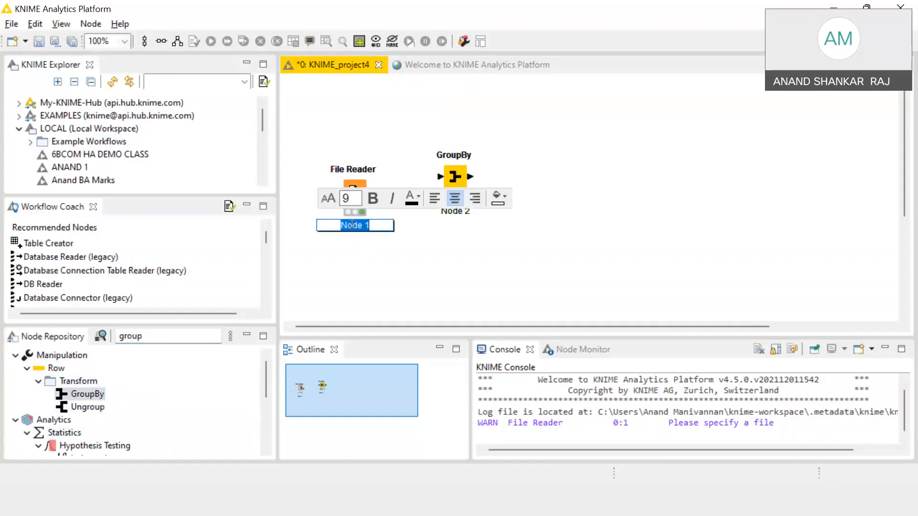
key(BackSpace)
text(Customer Credit)
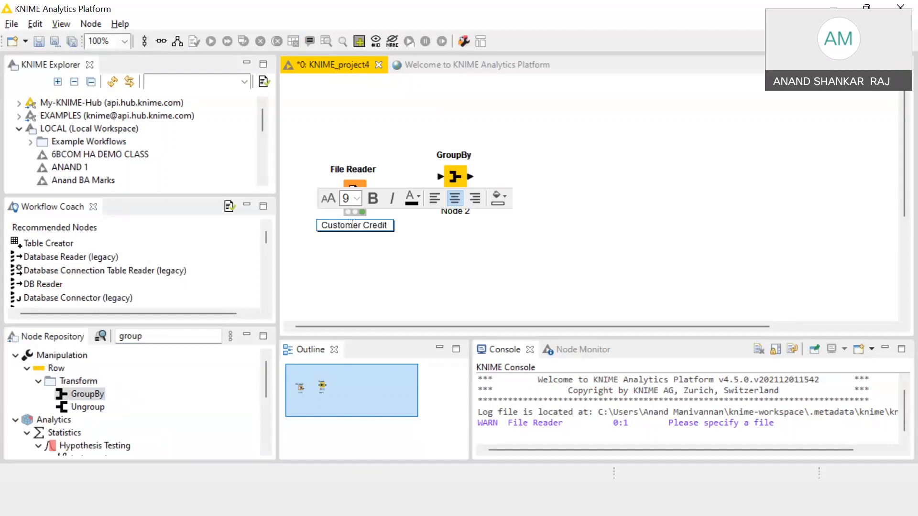
text( Card Data)
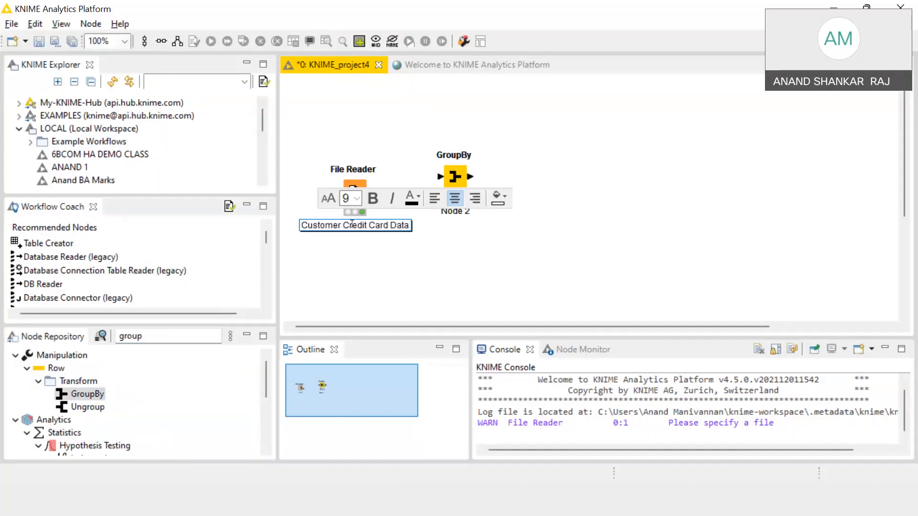
click(389, 271)
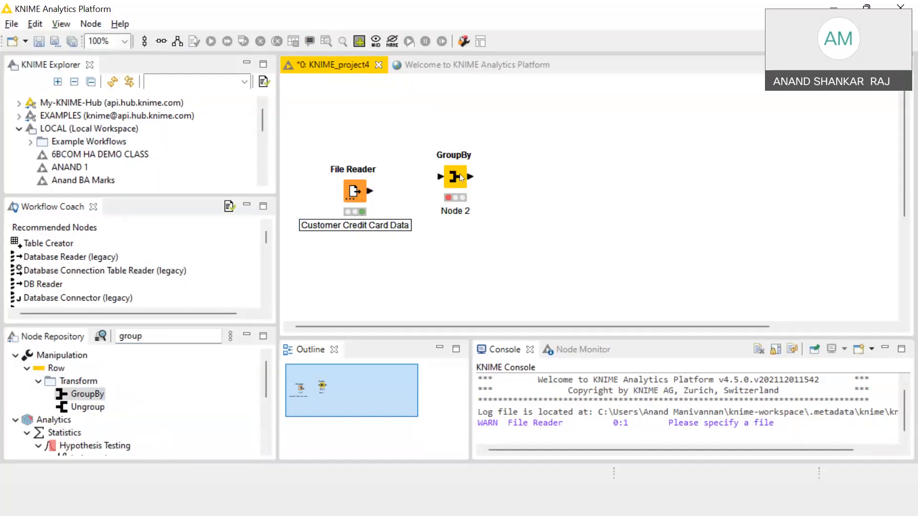
Step: Connect the File Reader's output port to the GroupBy node's input port
mouse_move(370, 192)
click(352, 192)
right_click(352, 192)
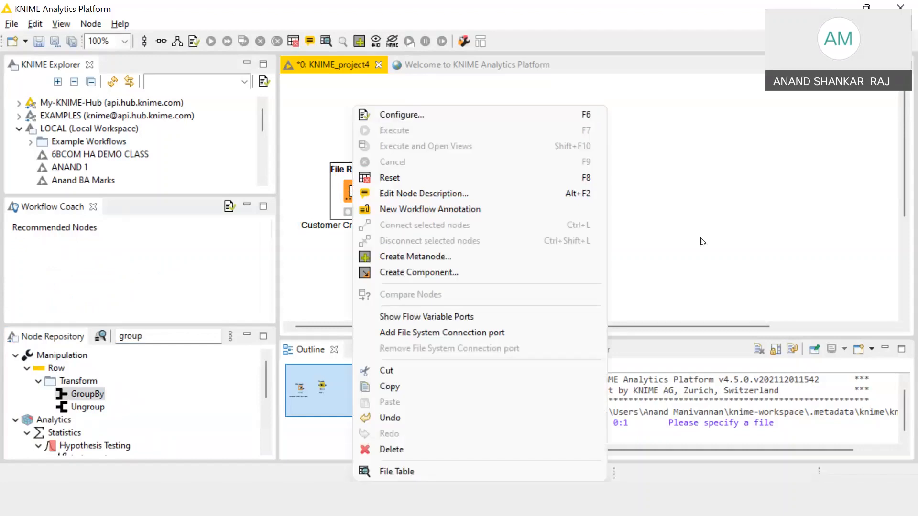
click(345, 177)
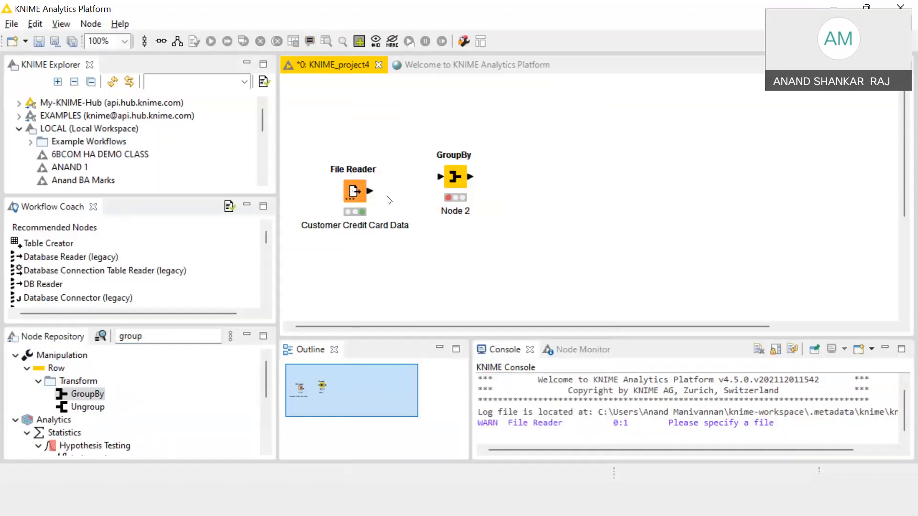
drag(372, 193, 446, 186)
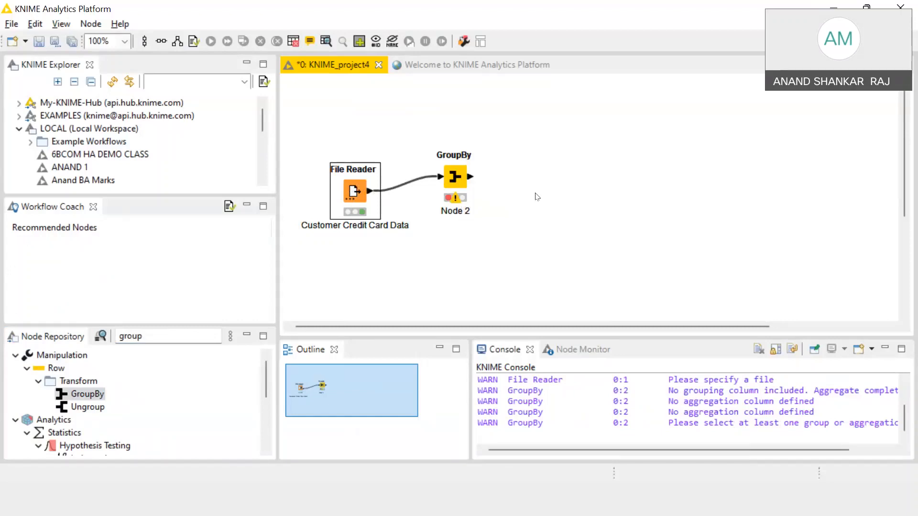
Step: Open the GroupBy node's configuration and add Education_Level and Marital_Status to the group columns
click(455, 184)
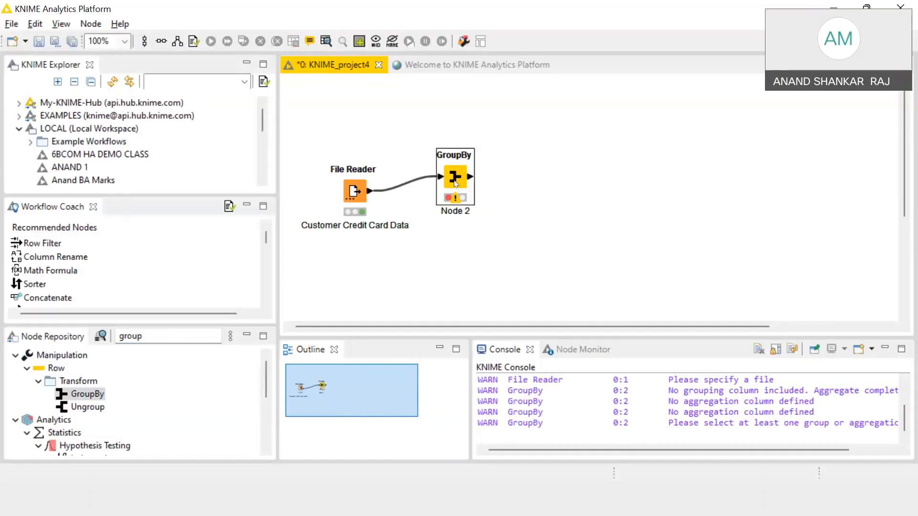
right_click(455, 184)
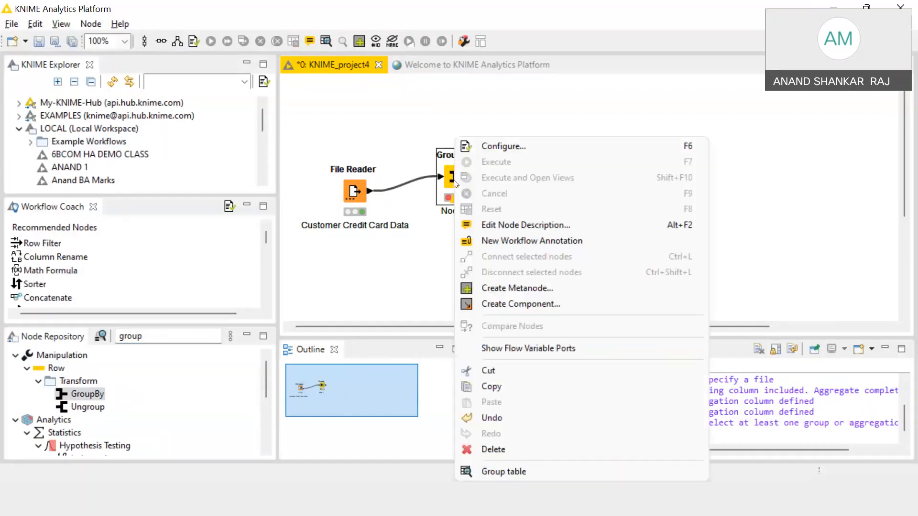
click(476, 147)
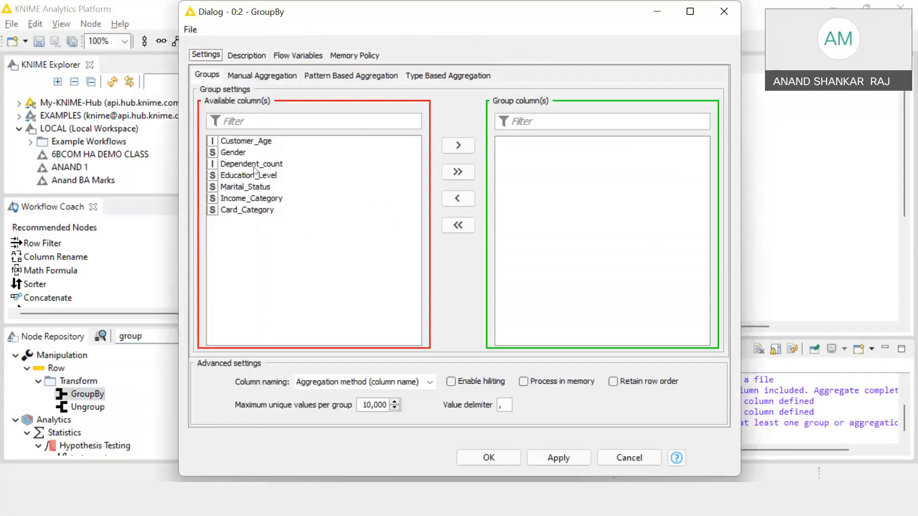
click(255, 176)
click(458, 145)
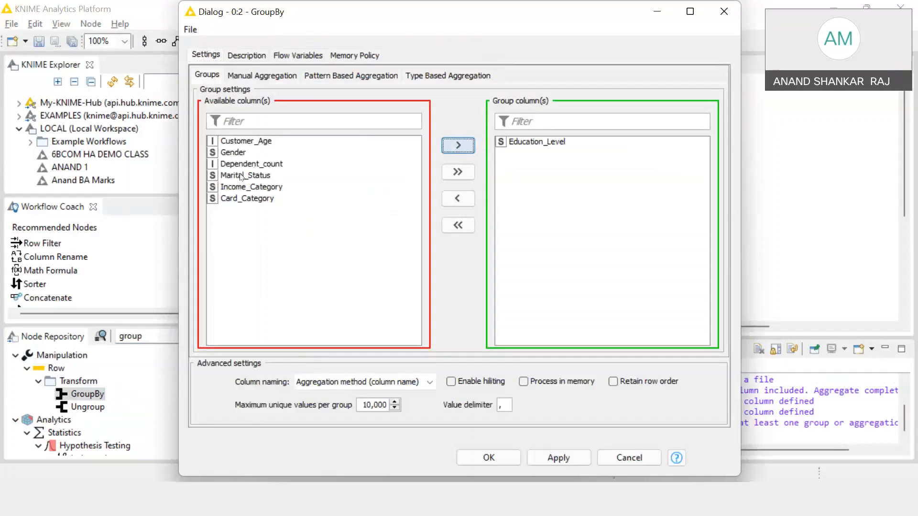
click(241, 176)
click(448, 150)
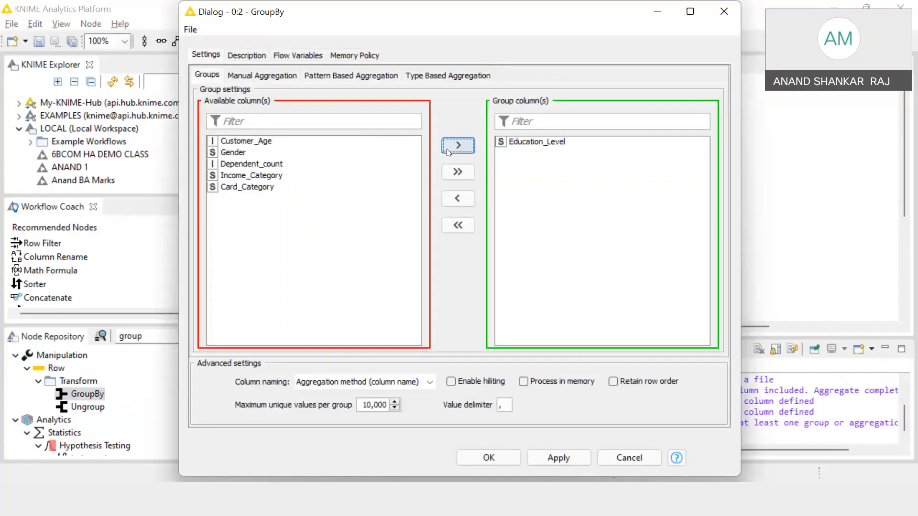
Step: Add Gender and Card_Category to the GroupBy node's group columns, then apply and accept the settings
click(240, 153)
click(458, 145)
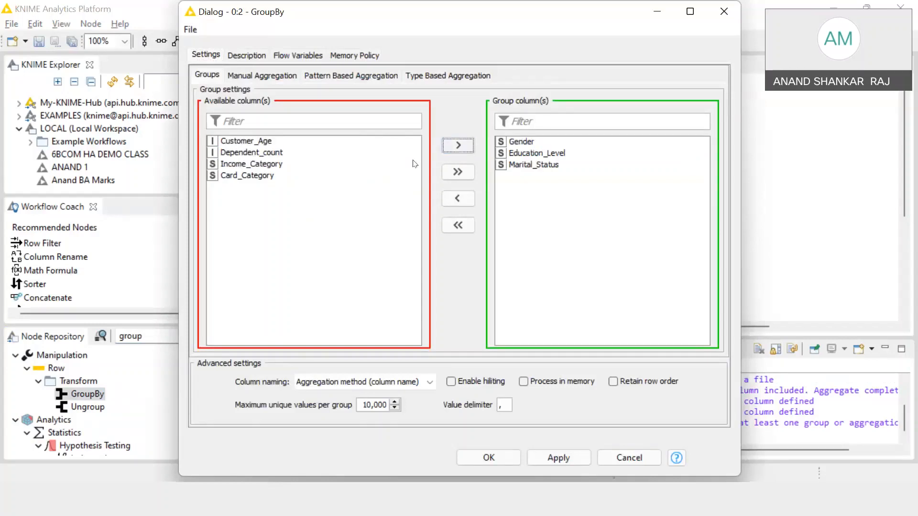
click(247, 176)
click(458, 145)
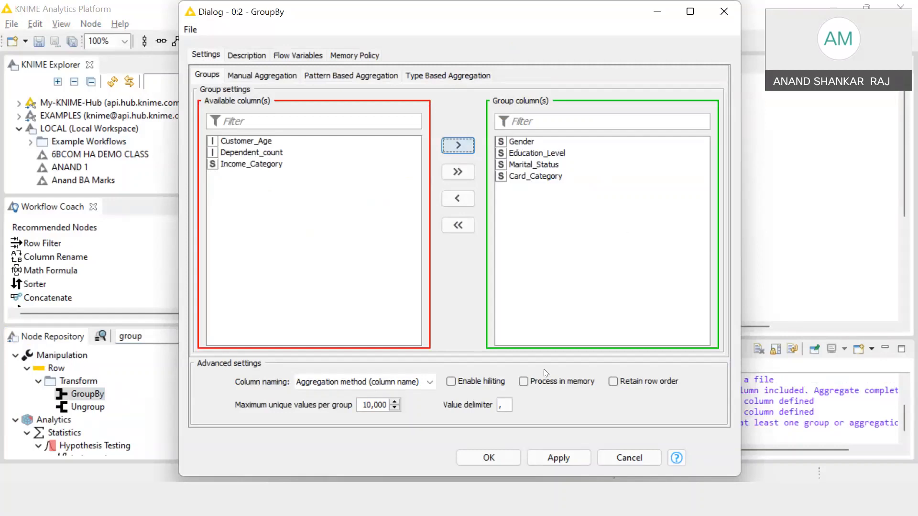
click(562, 458)
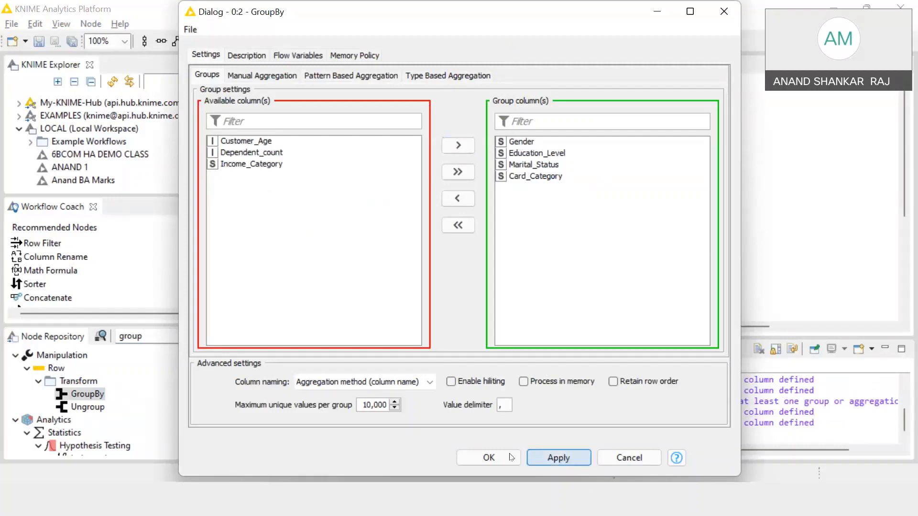
click(502, 458)
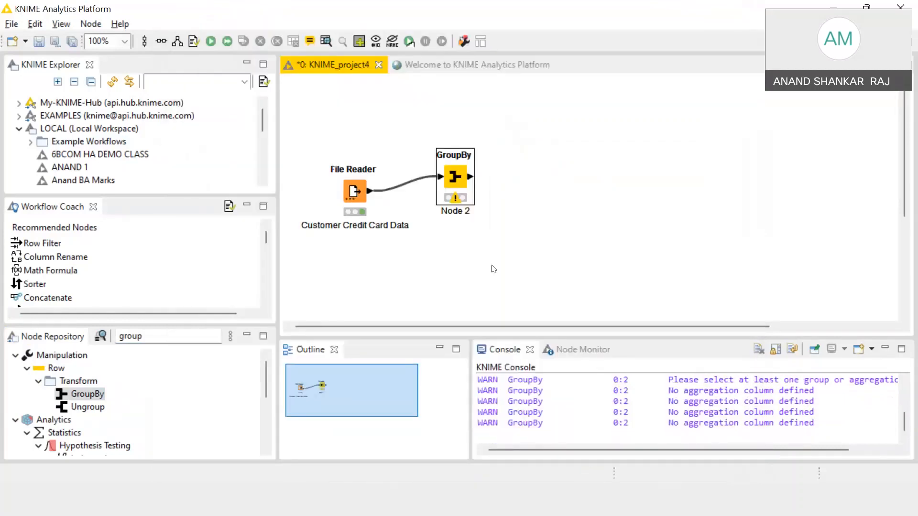
Step: Execute the GroupBy node and open its group table
right_click(452, 176)
click(471, 162)
right_click(455, 182)
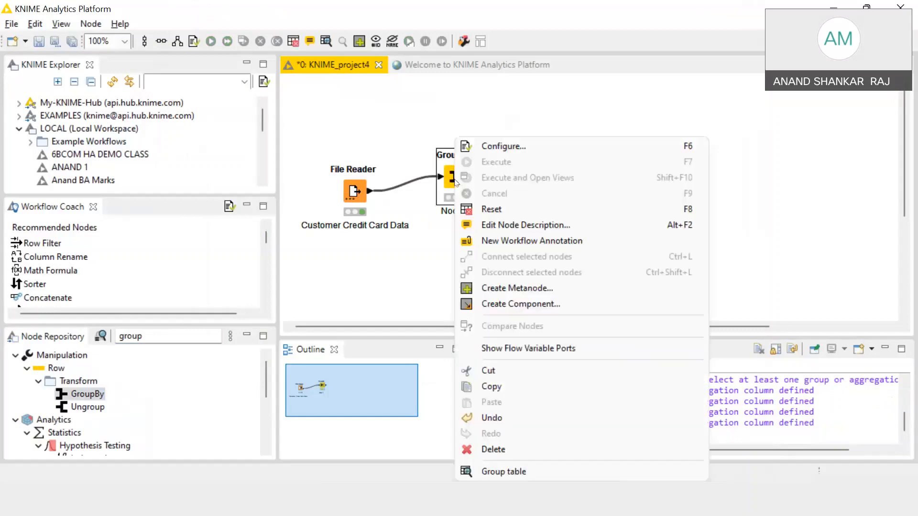
click(558, 473)
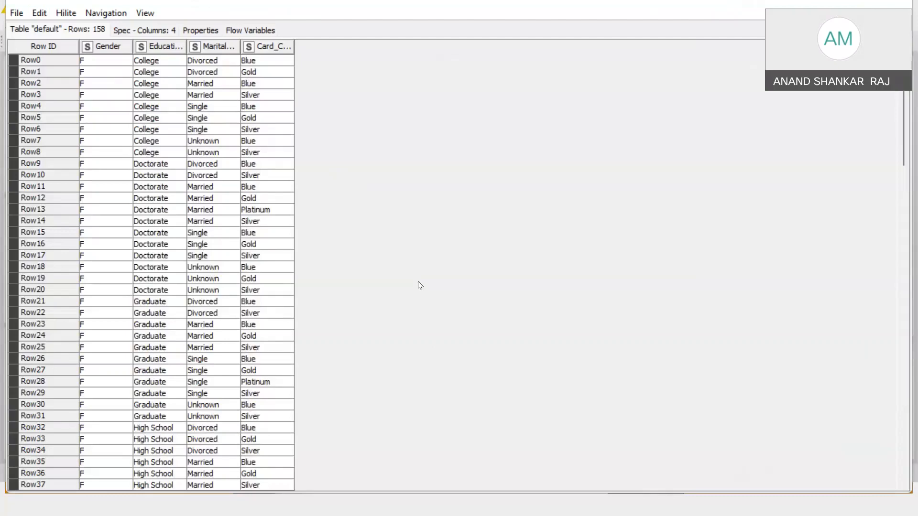
Step: Examine the combinations of gender, education, marital status and card category in the group table, then close it
scroll(420, 285, down, 20)
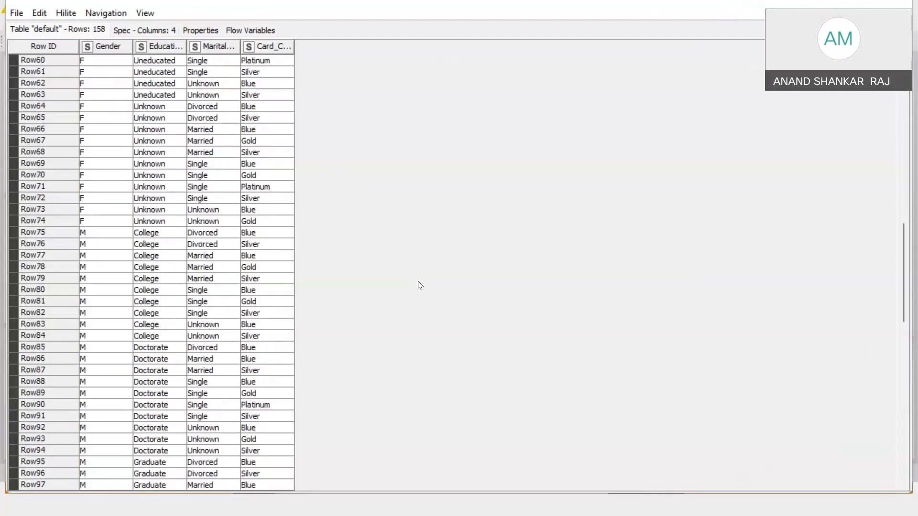
scroll(420, 286, up, 20)
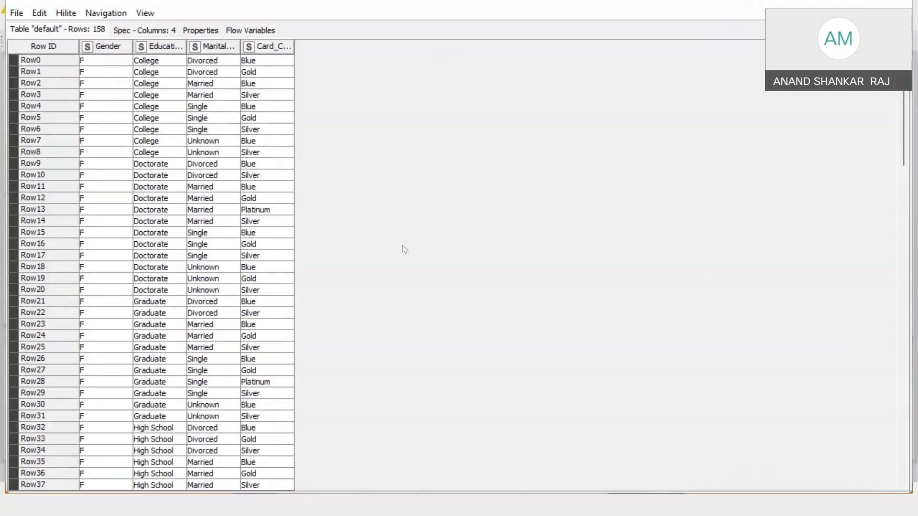
scroll(405, 250, down, 6)
scroll(405, 251, down, 20)
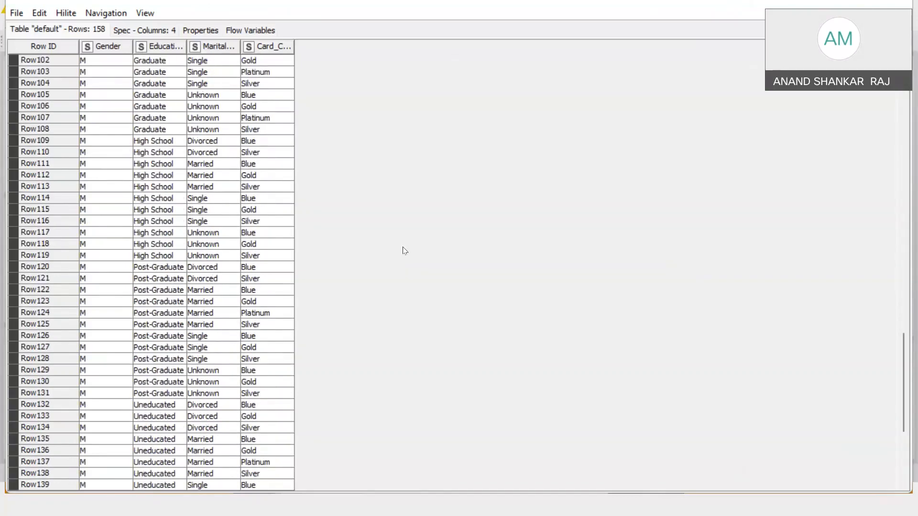
scroll(405, 250, down, 2)
scroll(405, 250, up, 20)
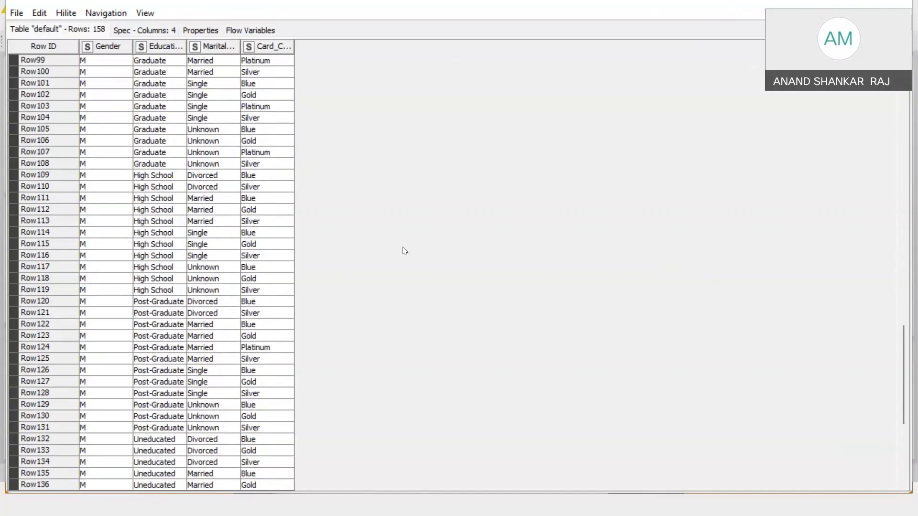
scroll(404, 250, up, 6)
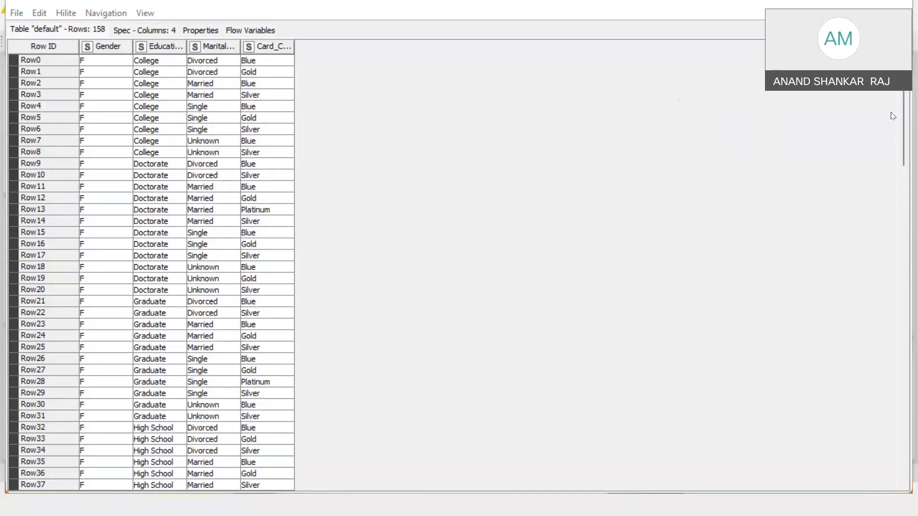
click(899, 1)
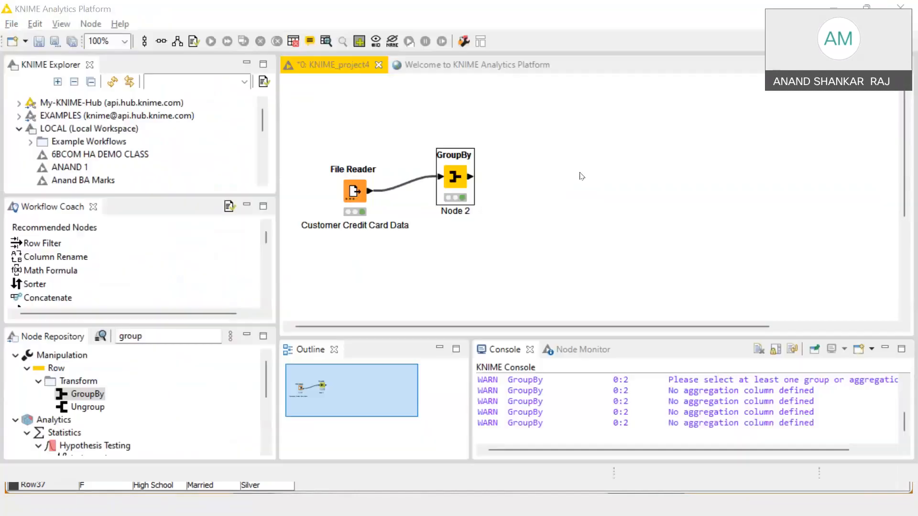
Step: Reopen the GroupBy node's configuration to review its group columns, reapply the settings and close the dialog
right_click(471, 180)
click(511, 147)
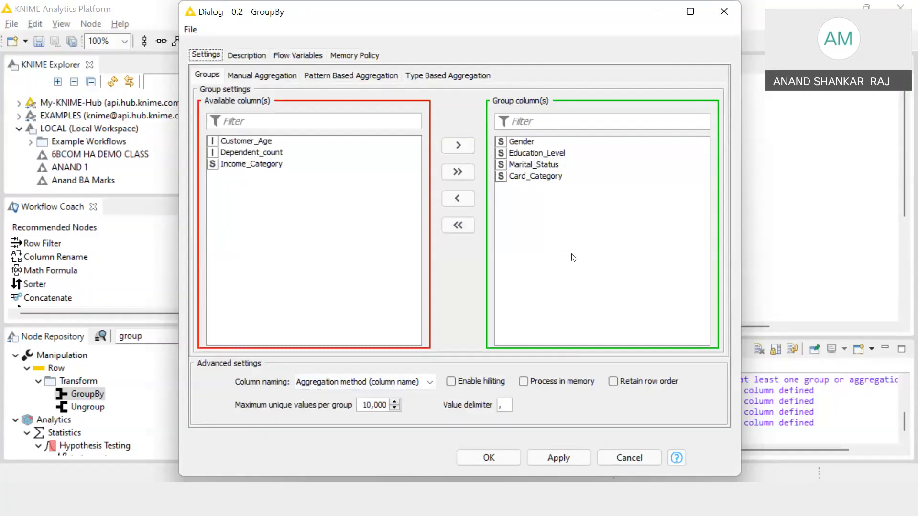
click(578, 459)
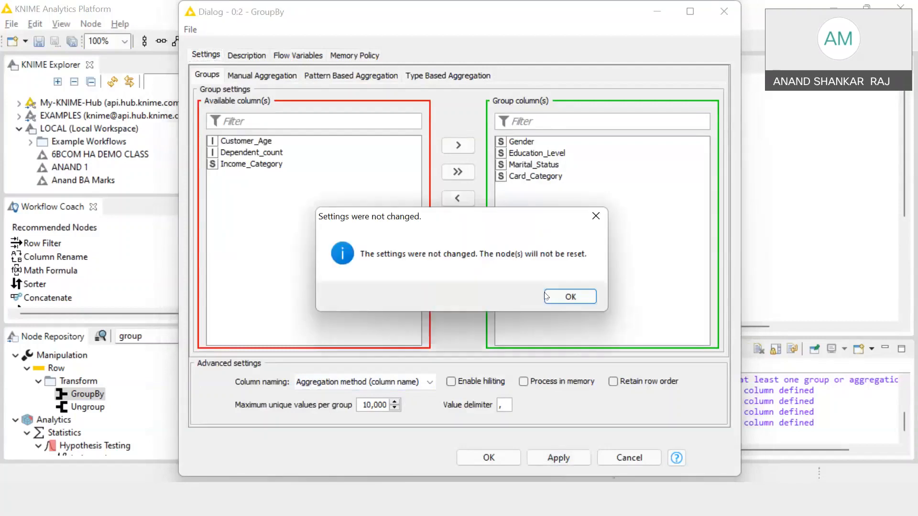
click(558, 296)
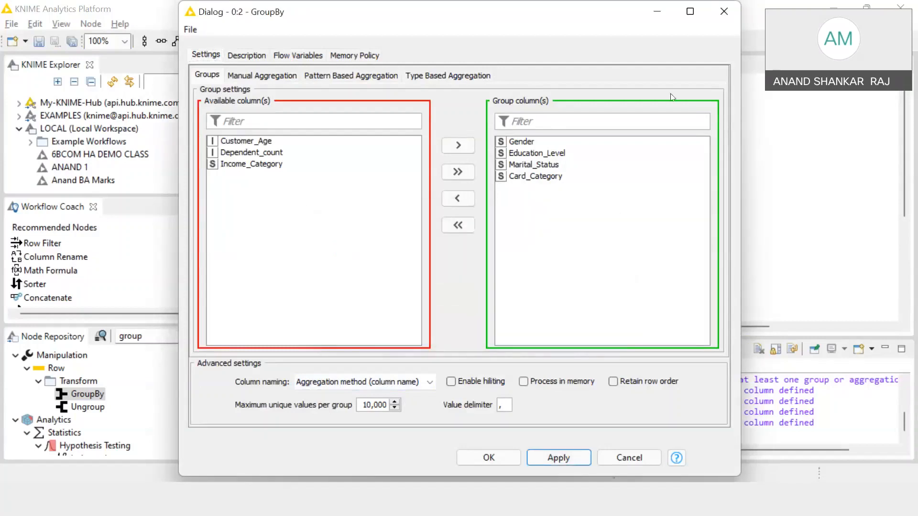
click(722, 14)
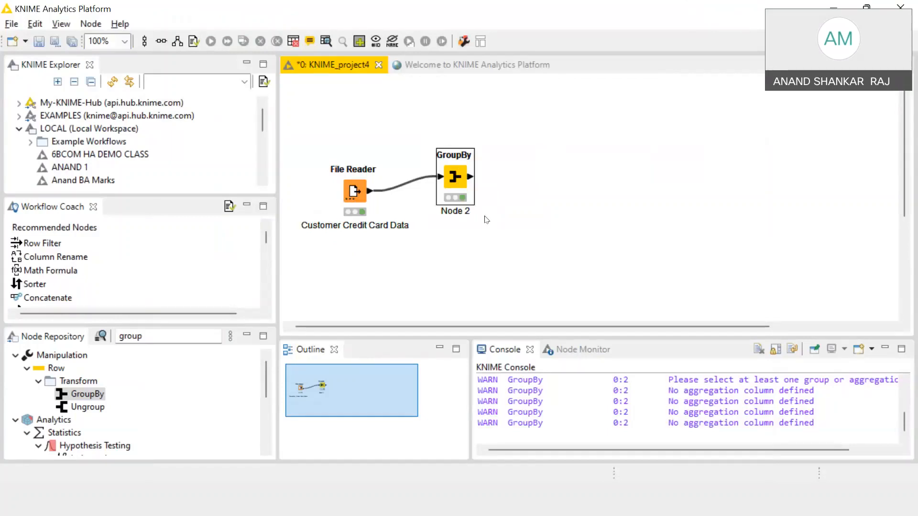
Step: Label the GroupBy node "Gen, Card details, Qualification" and move it slightly higher than the File Reader node
click(463, 210)
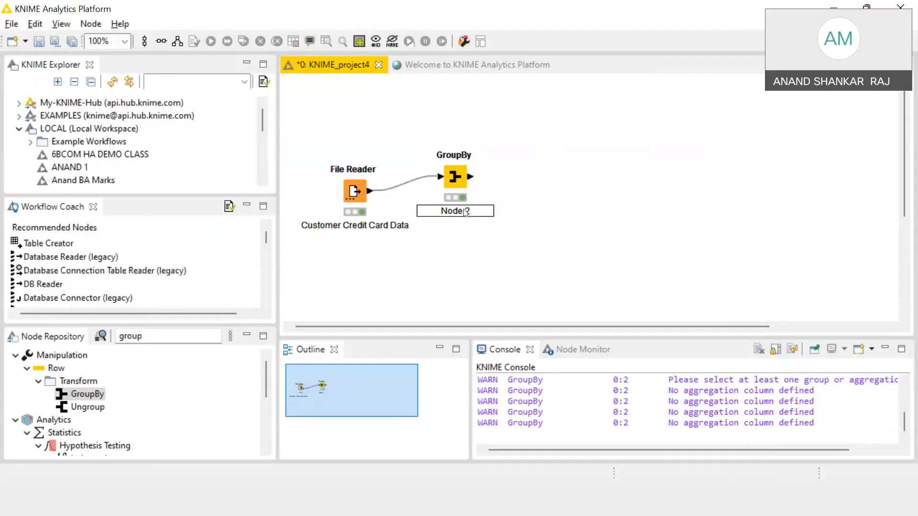
key(BackSpace)
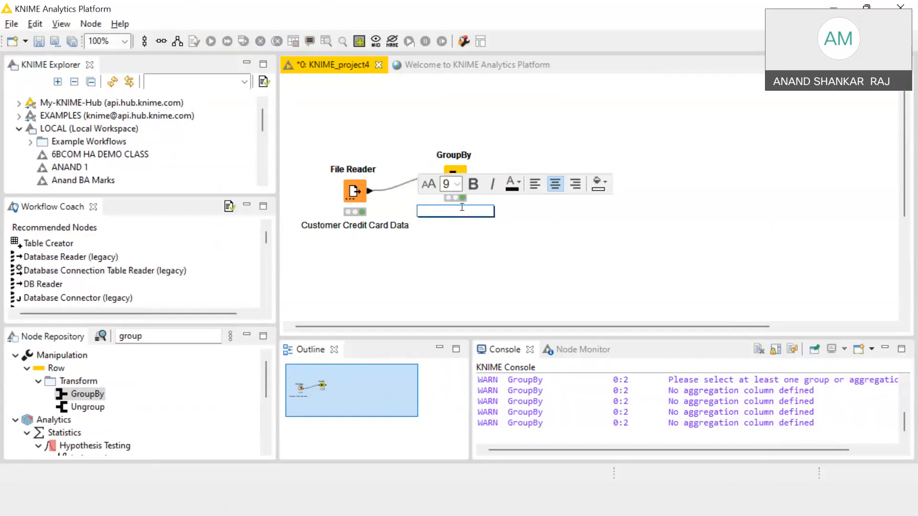
text(Gen, Card details, Qualifi)
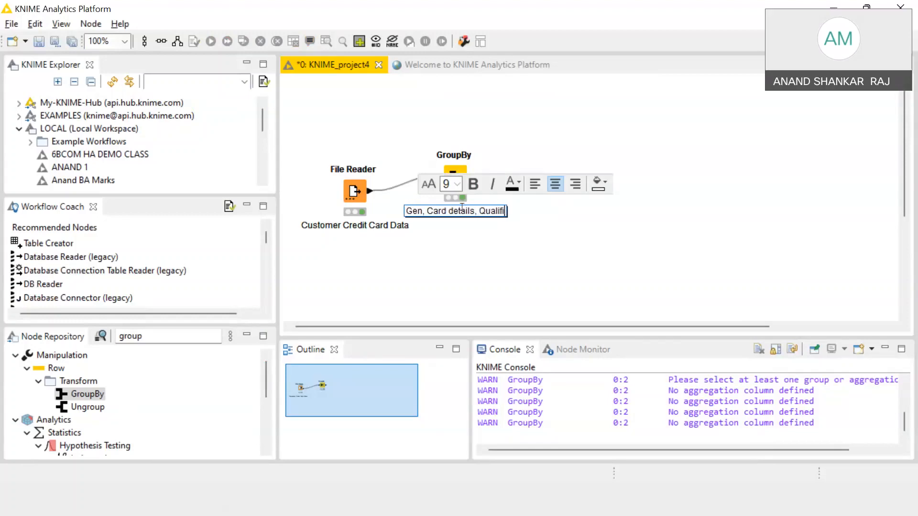
text(cation)
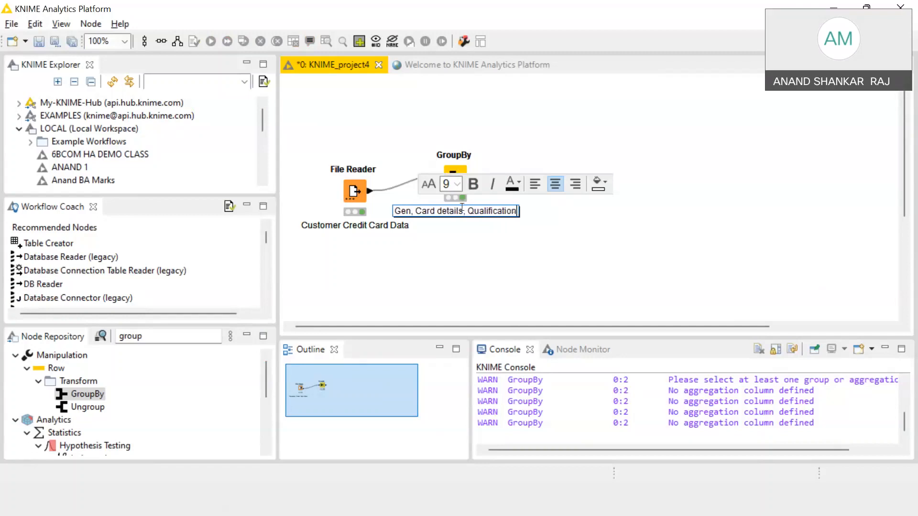
click(569, 275)
drag(461, 181, 475, 153)
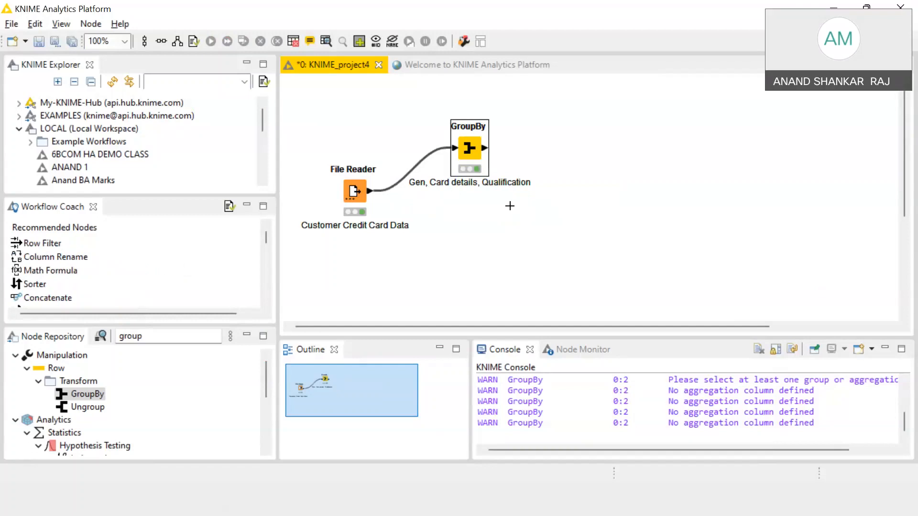
click(510, 206)
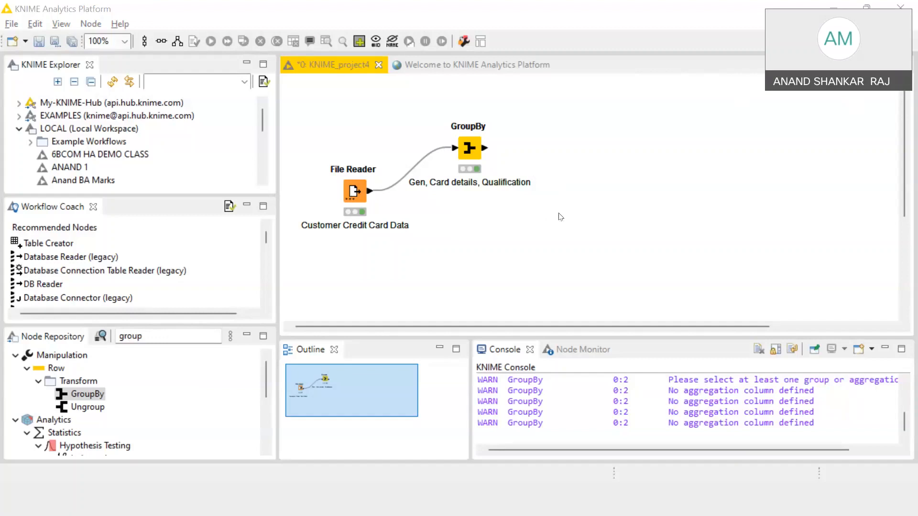
Step: Replace the node repository search with "row fil" to find the Row Filter node
click(188, 332)
key(BackSpace)
key(BackSpace)
key(BackSpace)
key(BackSpace)
key(BackSpace)
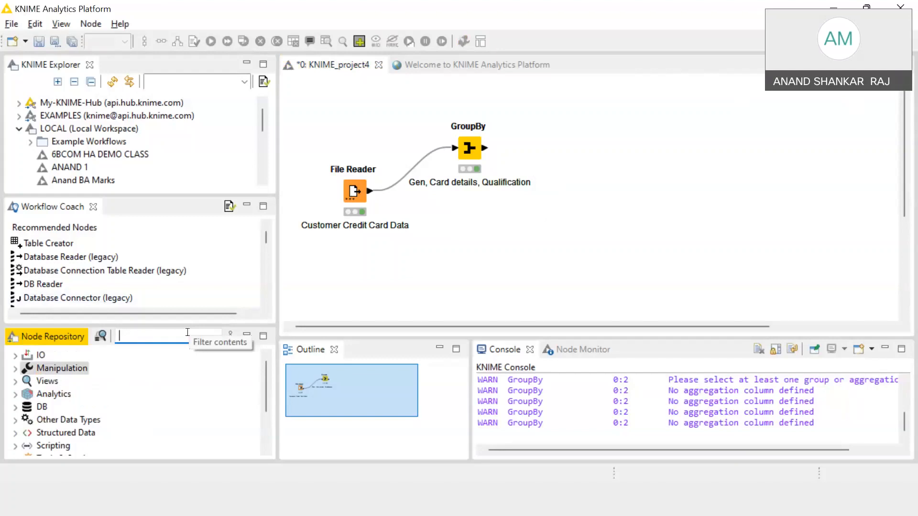
text(row)
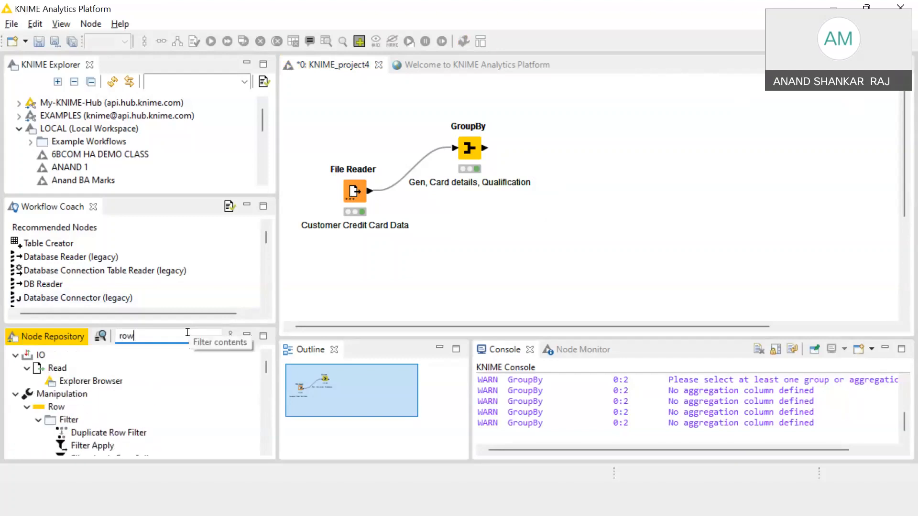
scroll(173, 374, down, 2)
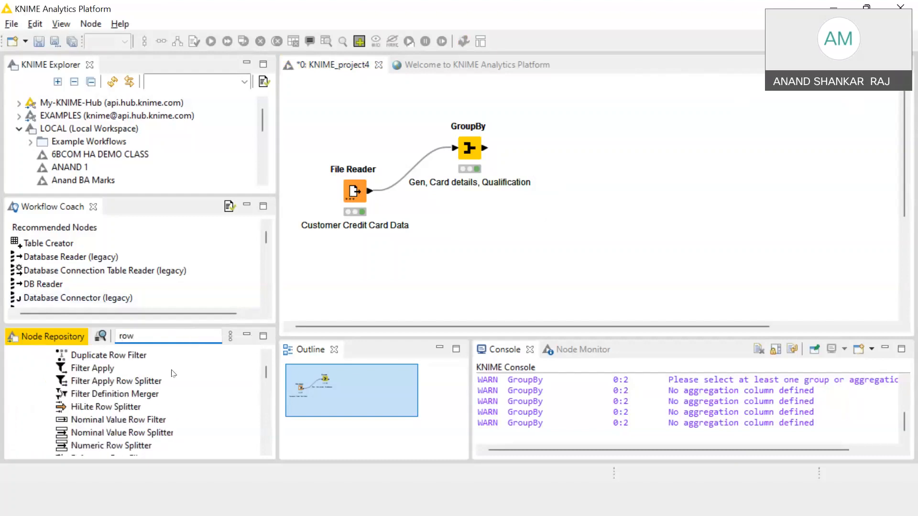
scroll(167, 378, up, 1)
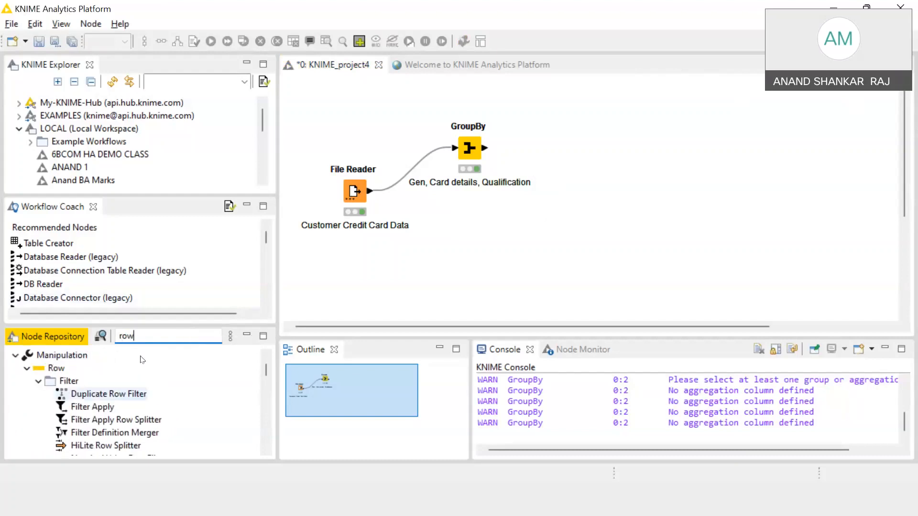
scroll(109, 397, down, 1)
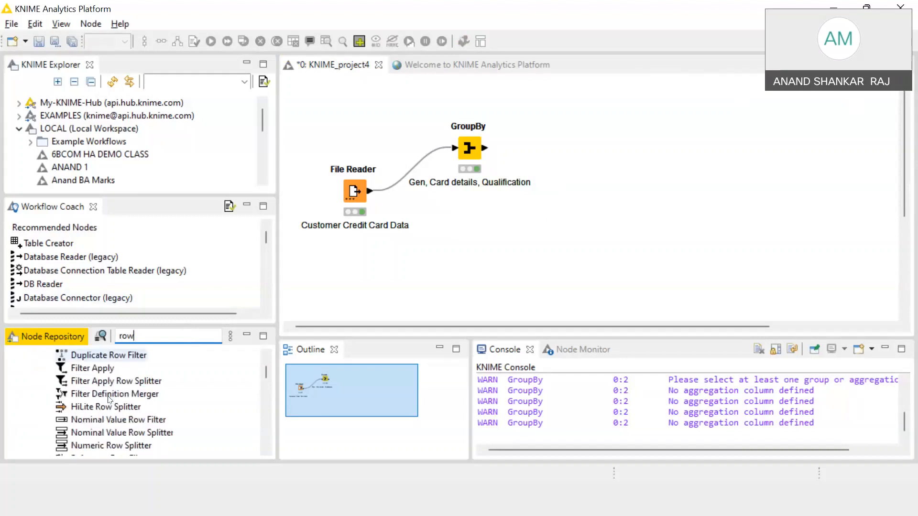
scroll(109, 399, up, 1)
text(fil)
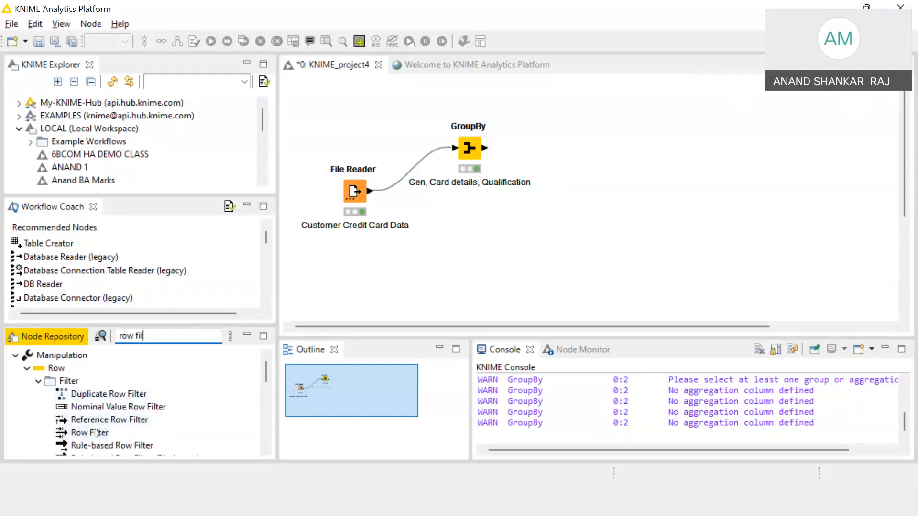
Step: Add a Row Filter node to the right of GroupBy and connect GroupBy's output to its input
drag(88, 436, 593, 150)
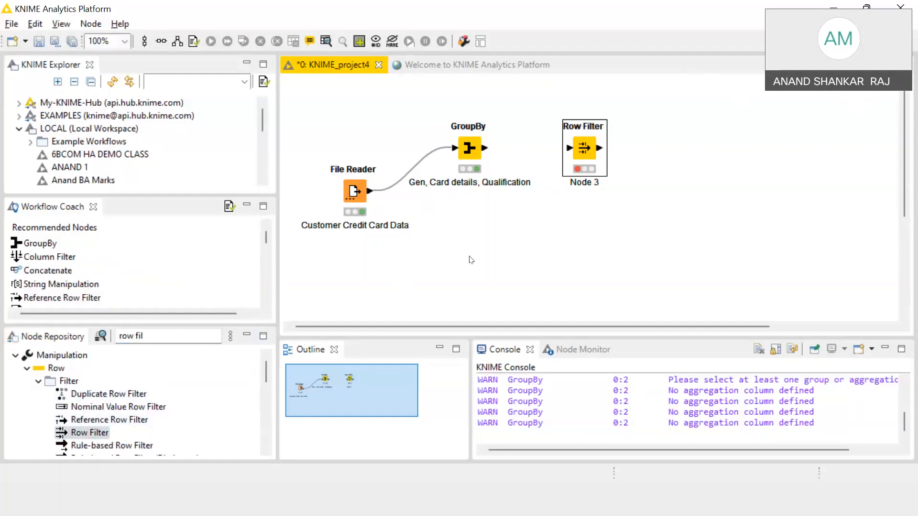
click(472, 260)
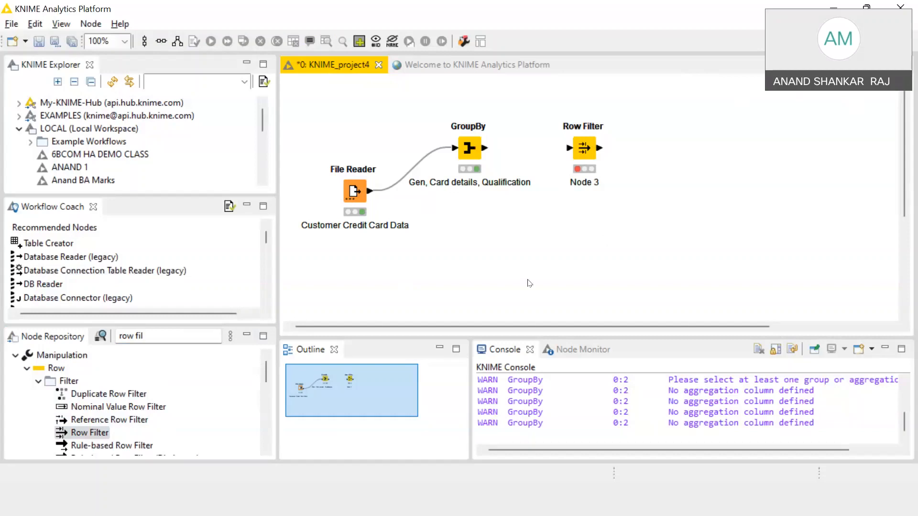
drag(485, 148, 569, 149)
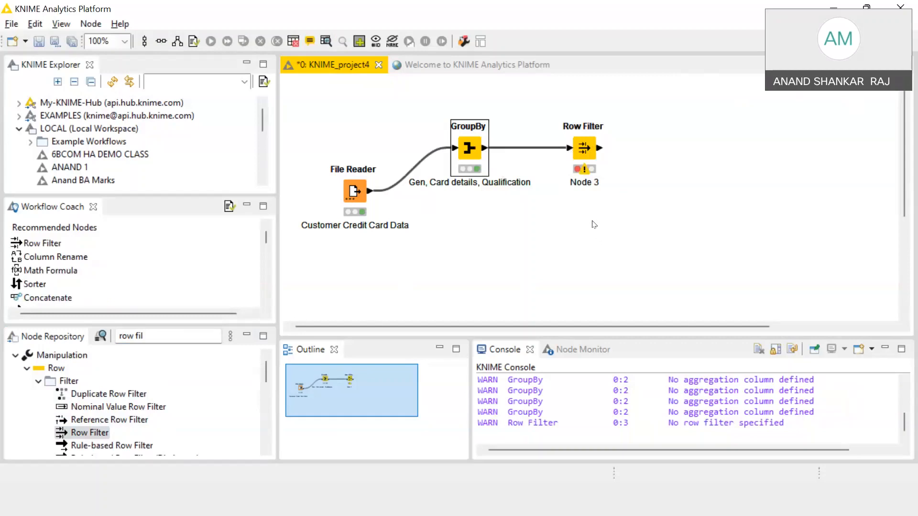
right_click(582, 158)
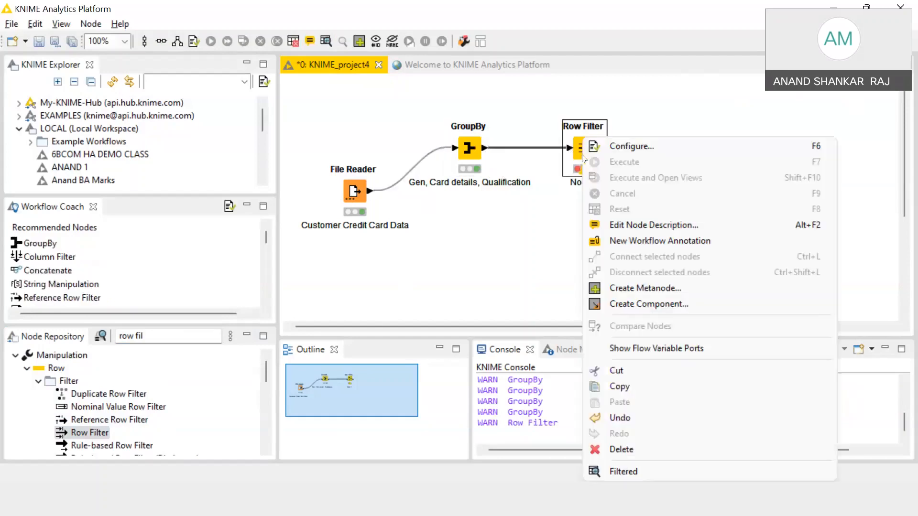
click(595, 146)
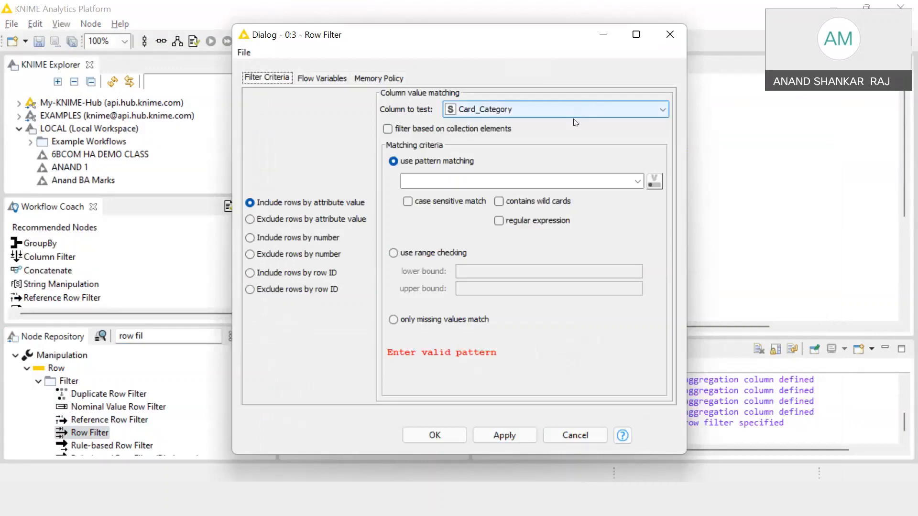
click(669, 34)
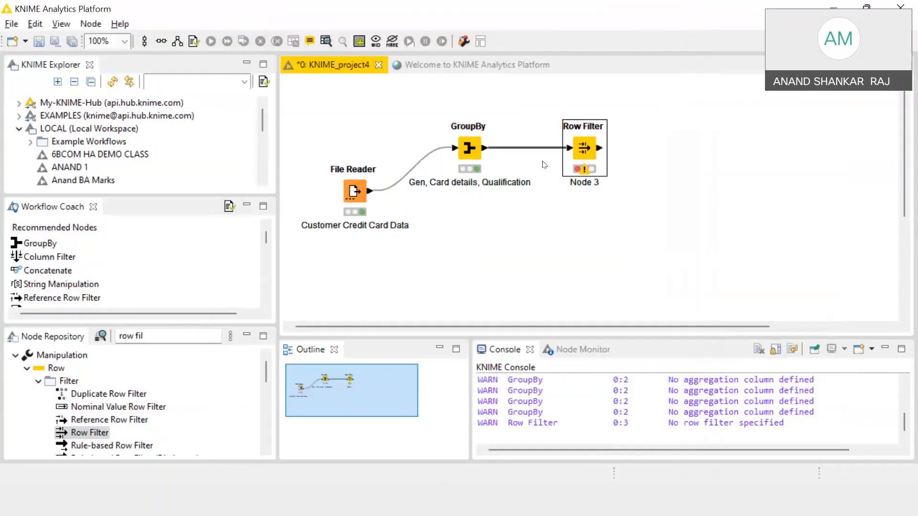
Step: Open the GroupBy node's group table, check the Platinum entries in the card category column, and close the table
right_click(472, 151)
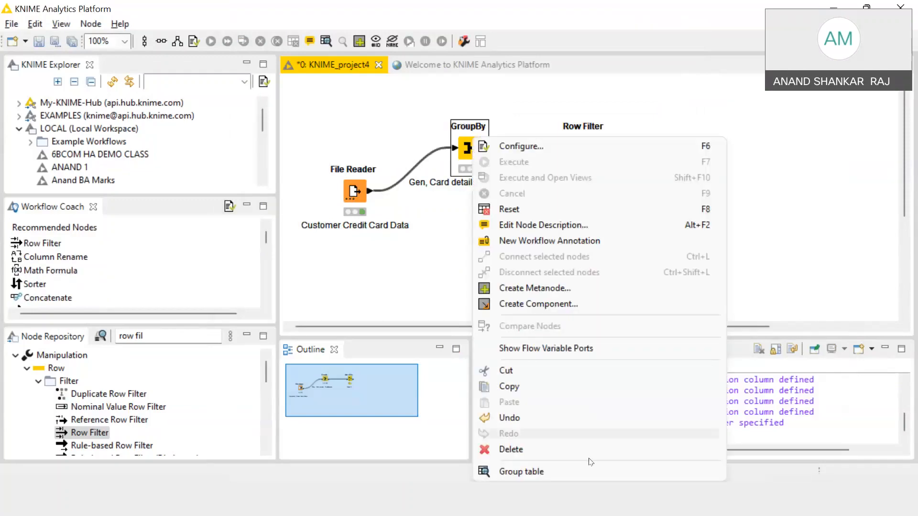
click(592, 470)
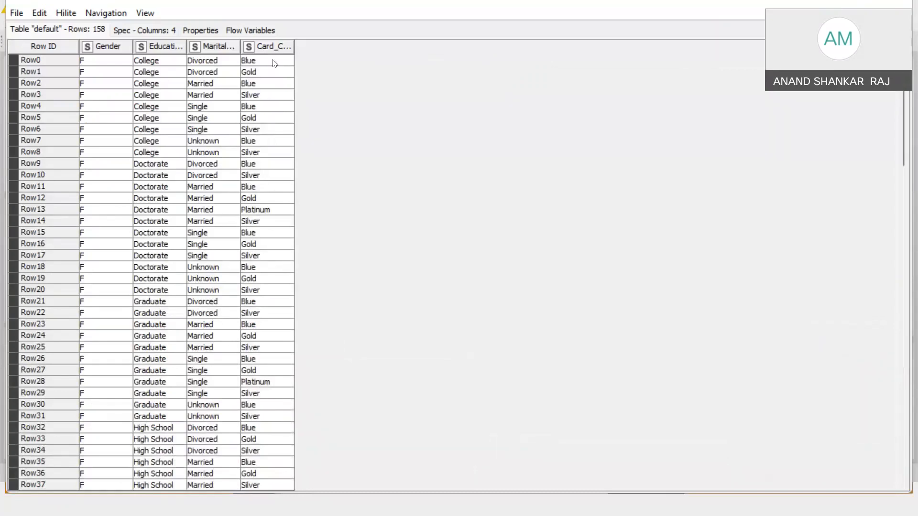
click(292, 209)
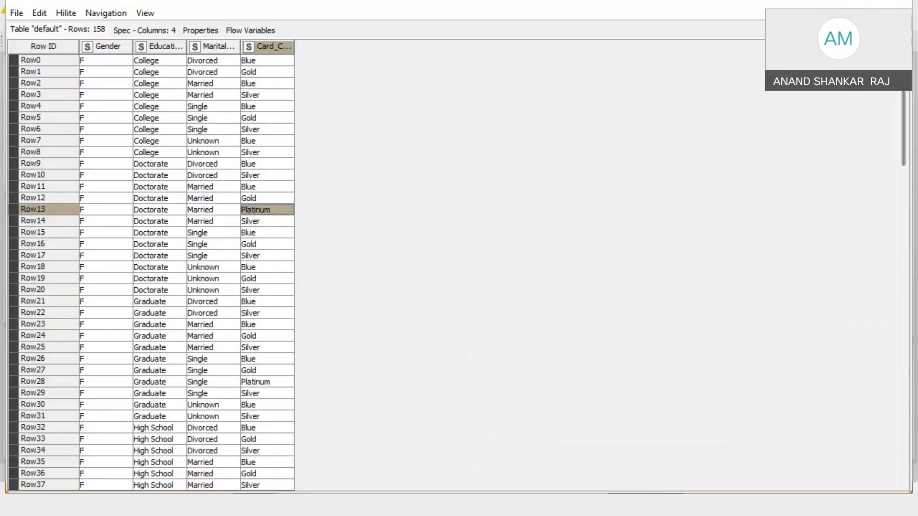
click(895, 2)
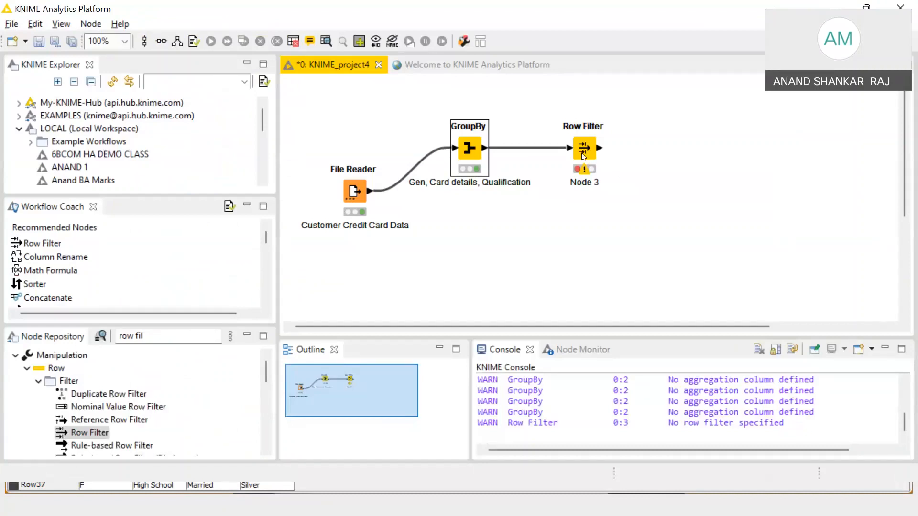
Step: Open the Row Filter node's configuration, look through its Flow Variables and Memory Policy settings, and return to the filter criteria
right_click(583, 156)
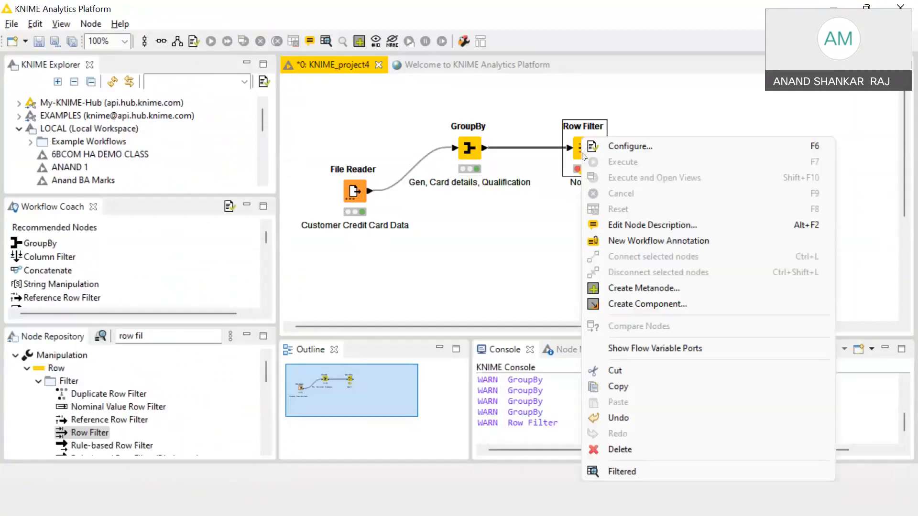
click(623, 146)
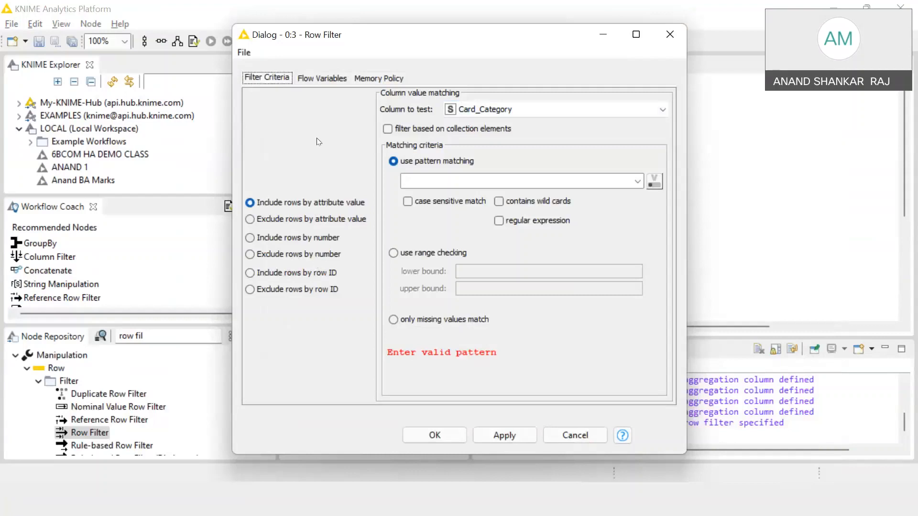
click(325, 81)
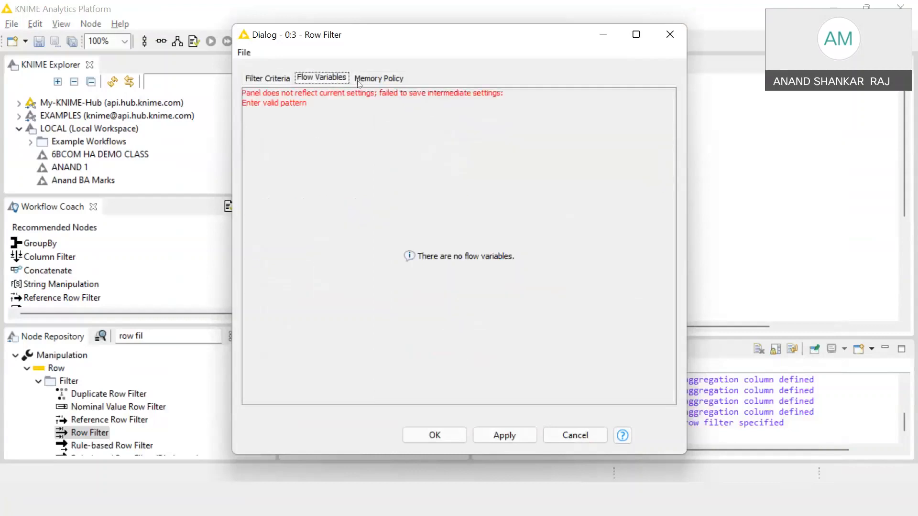
click(359, 79)
click(272, 78)
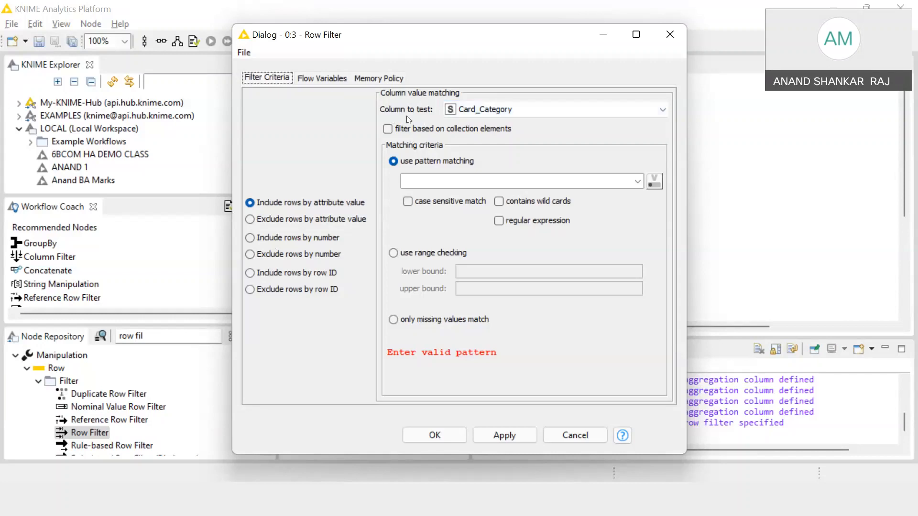
Step: Set the Row Filter to include rows whose Card_Category matches the pattern Platinum, then apply and accept the settings
click(505, 114)
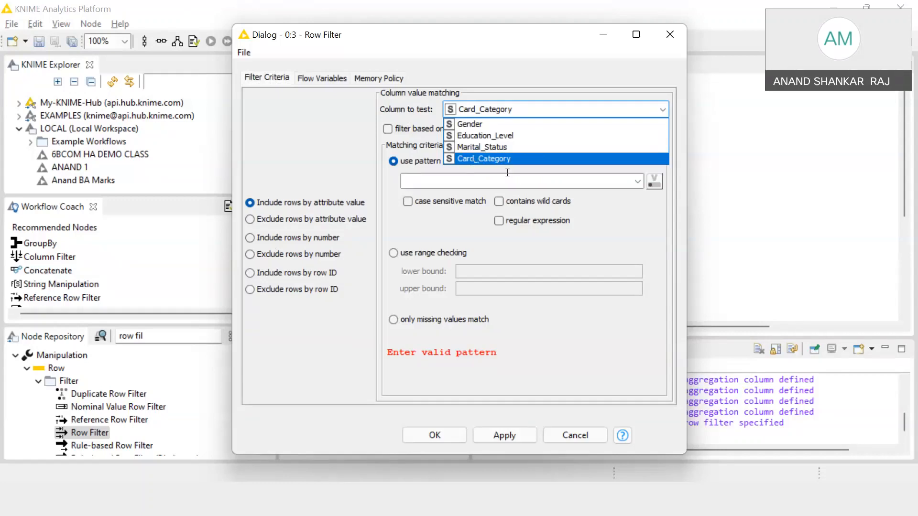
click(478, 158)
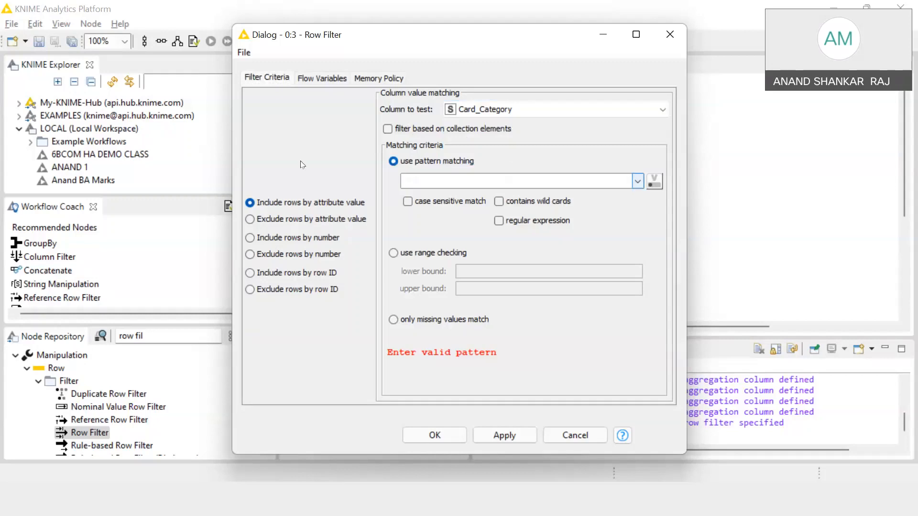
click(638, 181)
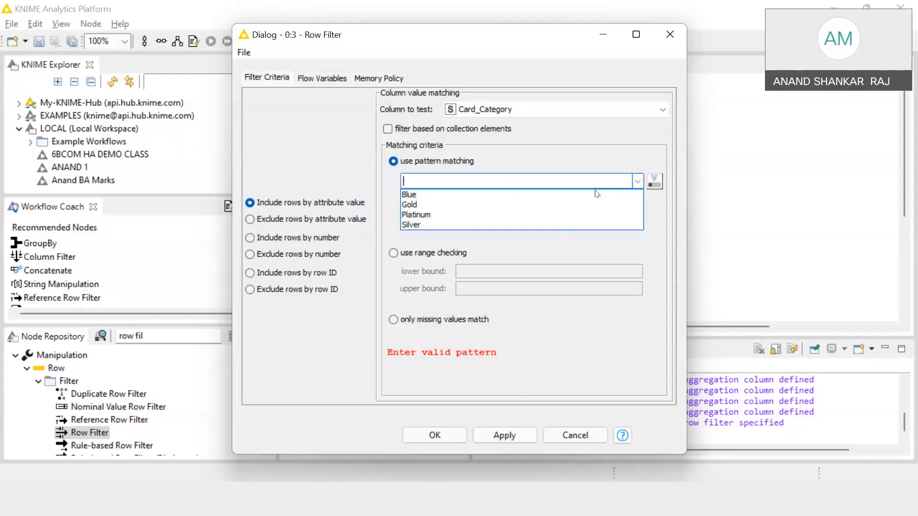
click(497, 215)
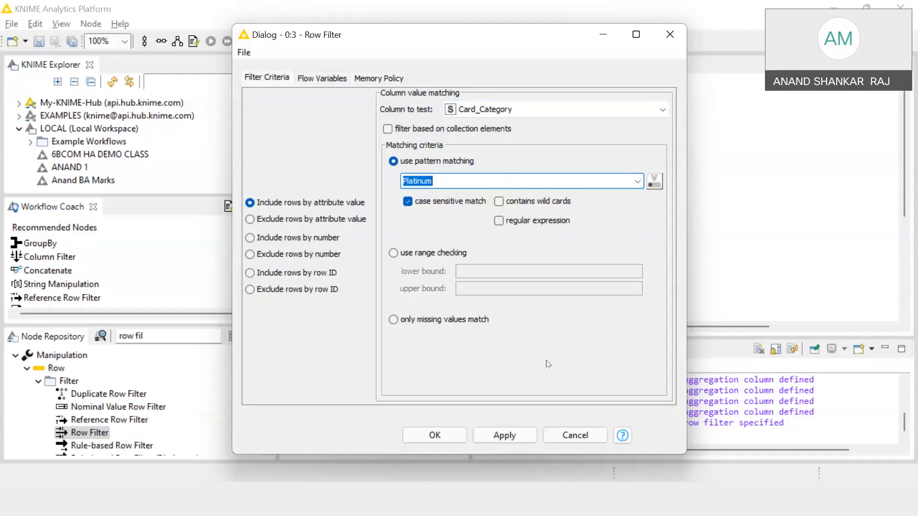
click(535, 437)
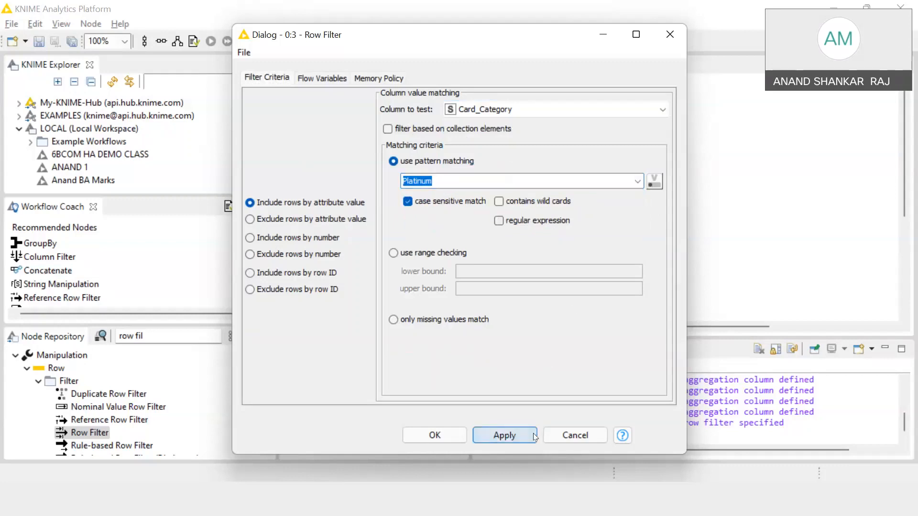
click(435, 436)
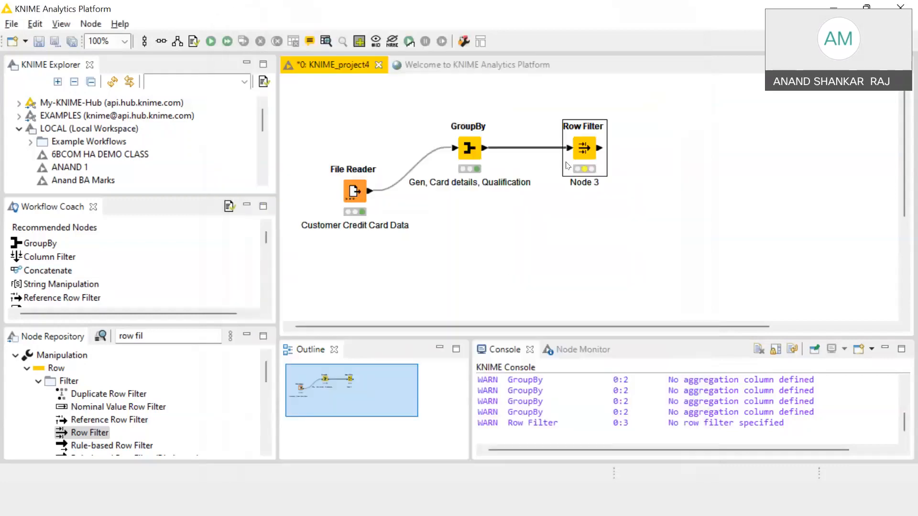
Step: Execute the Row Filter node and open its filtered table
right_click(574, 151)
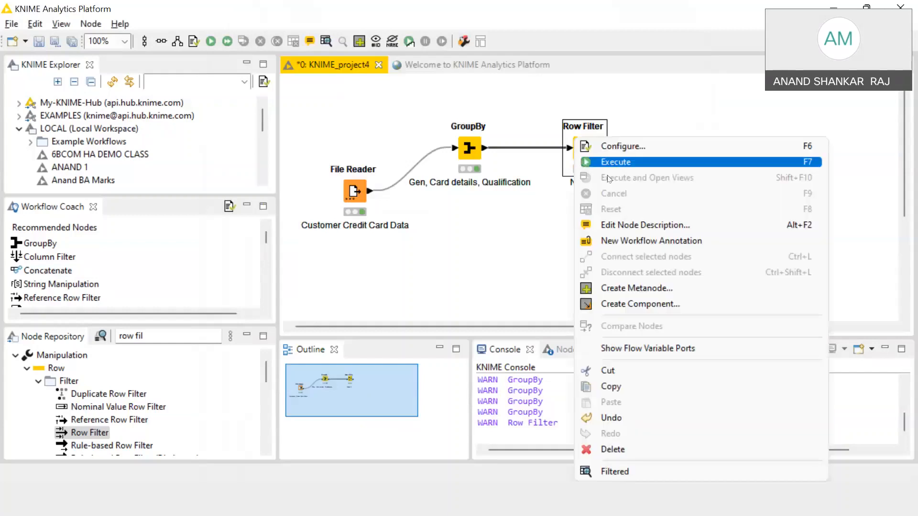
click(605, 164)
right_click(579, 154)
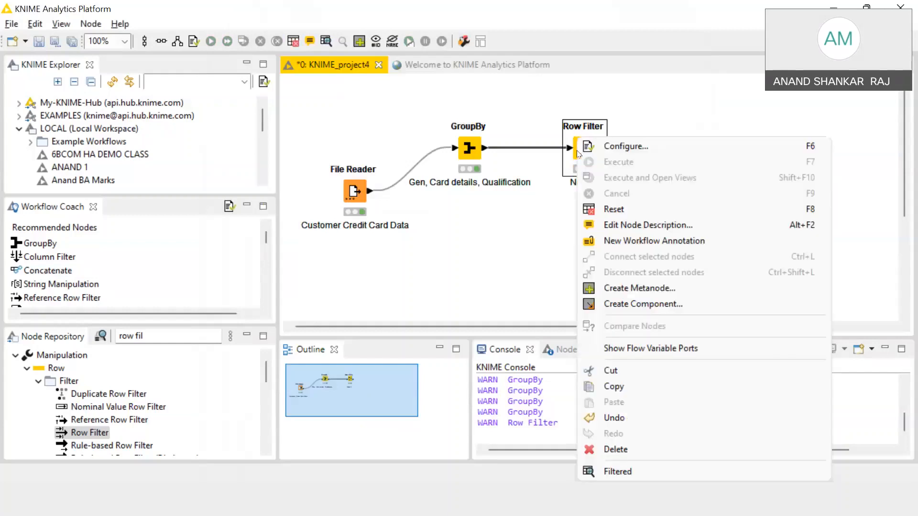
click(724, 472)
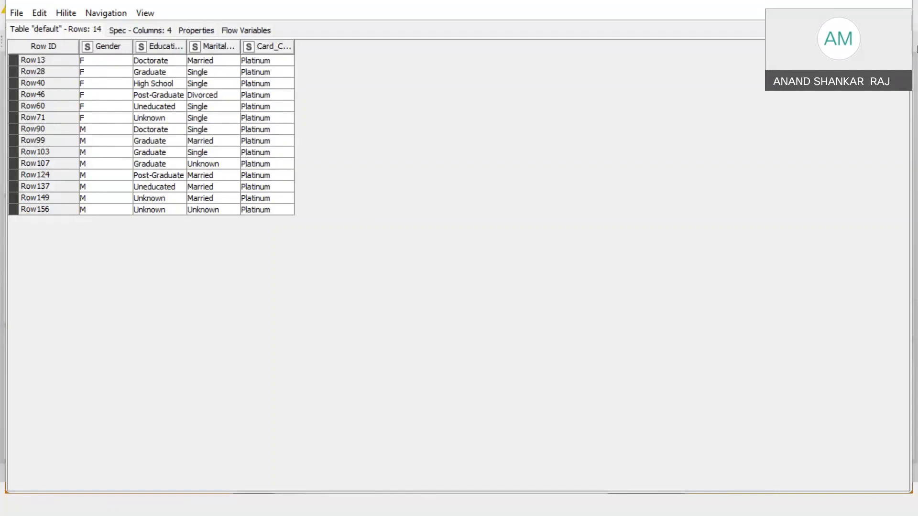
Step: Close the filtered table and label the Row Filter node "Plat Consumers"
click(896, 3)
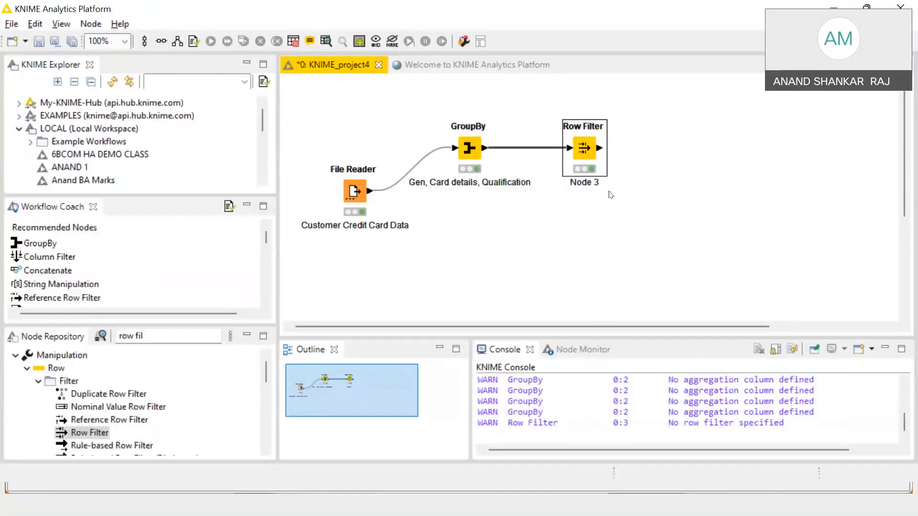
click(592, 183)
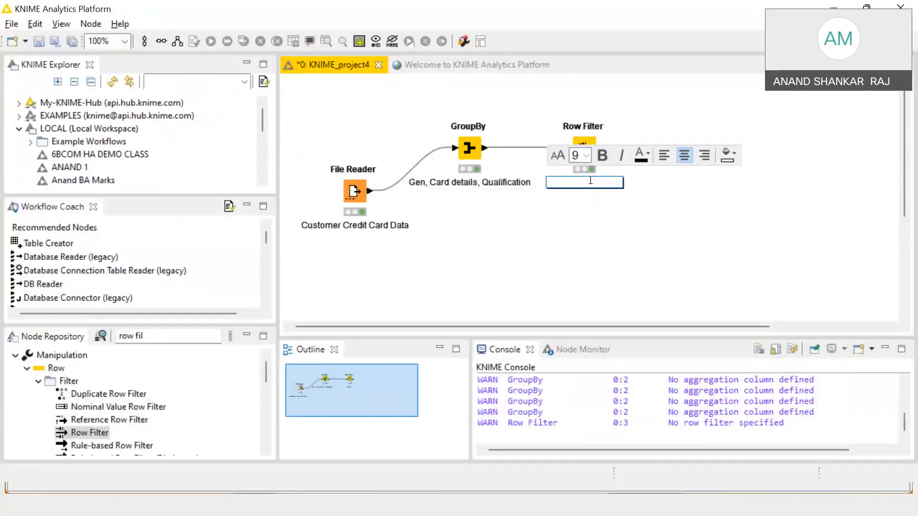
key(ctrl+a)
key(BackSpace)
text(Plat Consumers)
click(621, 249)
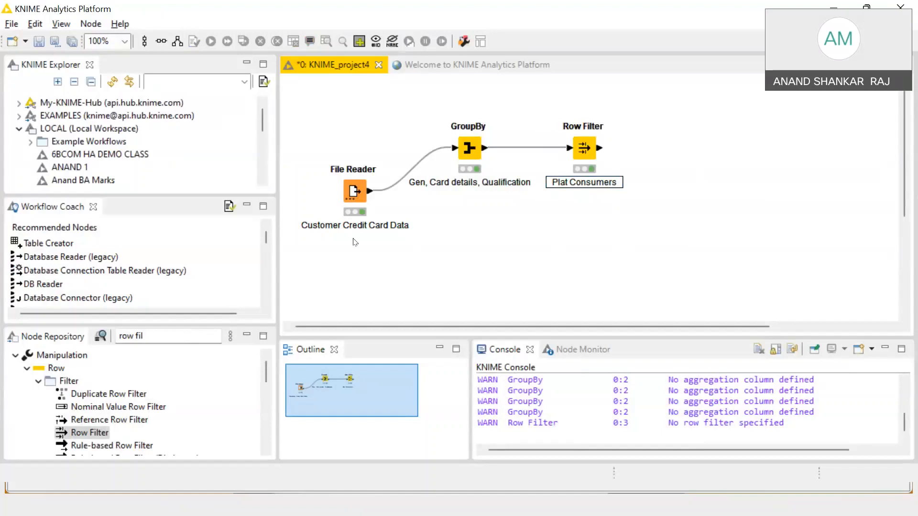
Step: Add a second Row Filter node below Plat Consumers and connect the GroupBy output to it
drag(87, 433, 570, 235)
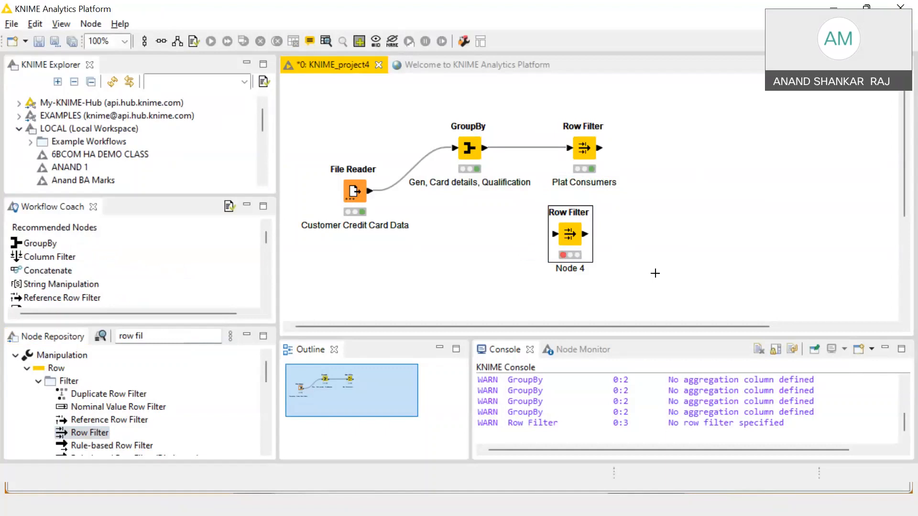
click(655, 273)
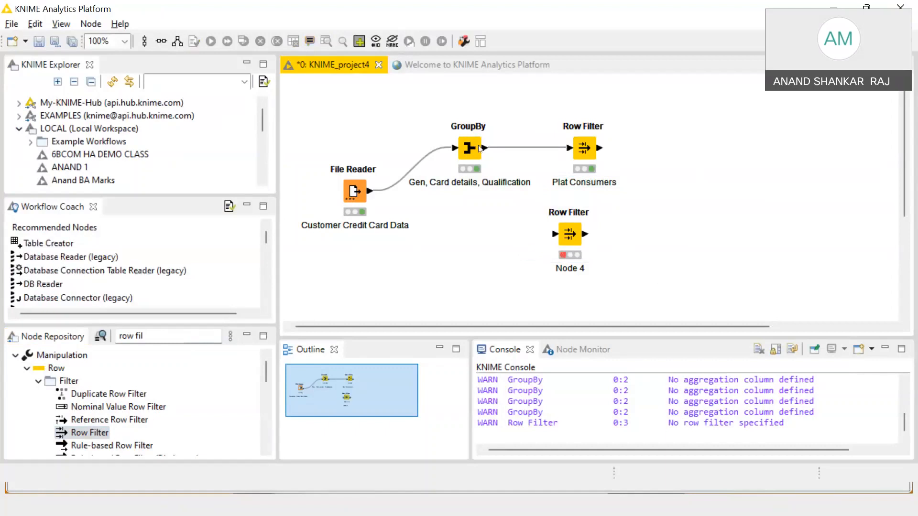
drag(488, 152, 556, 236)
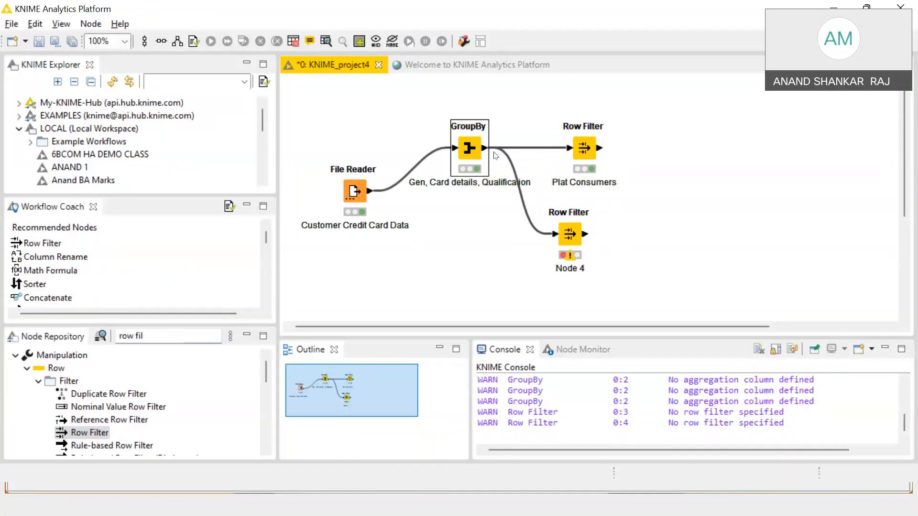
Step: Open the GroupBy node's group table, check the entries in the marital status column, and close the table
click(570, 237)
right_click(571, 237)
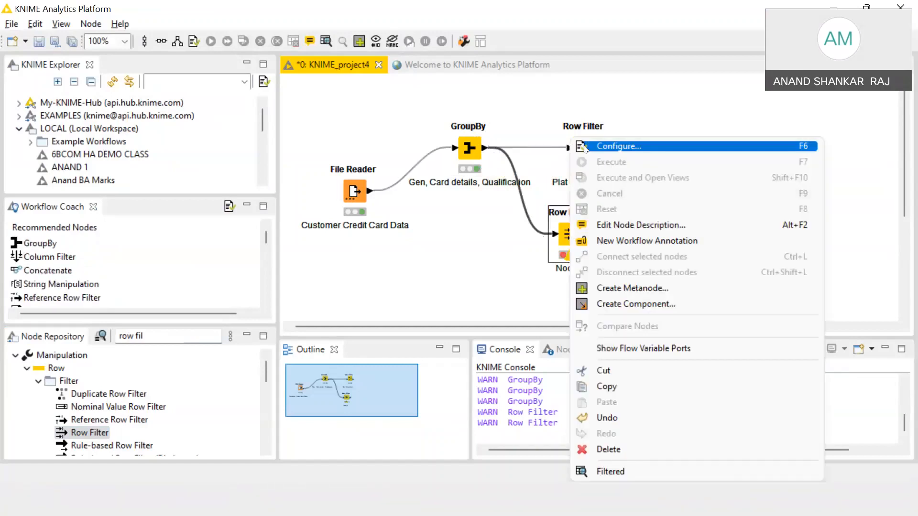
click(478, 151)
right_click(478, 151)
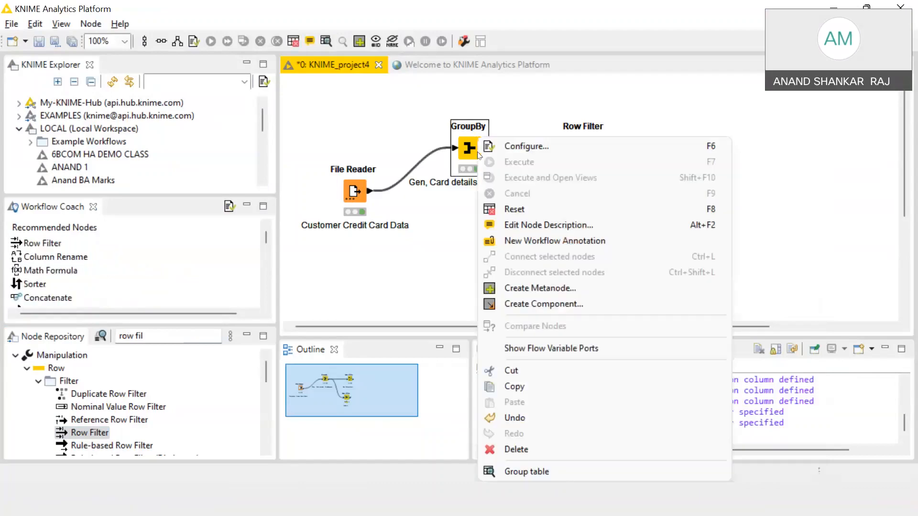
click(571, 476)
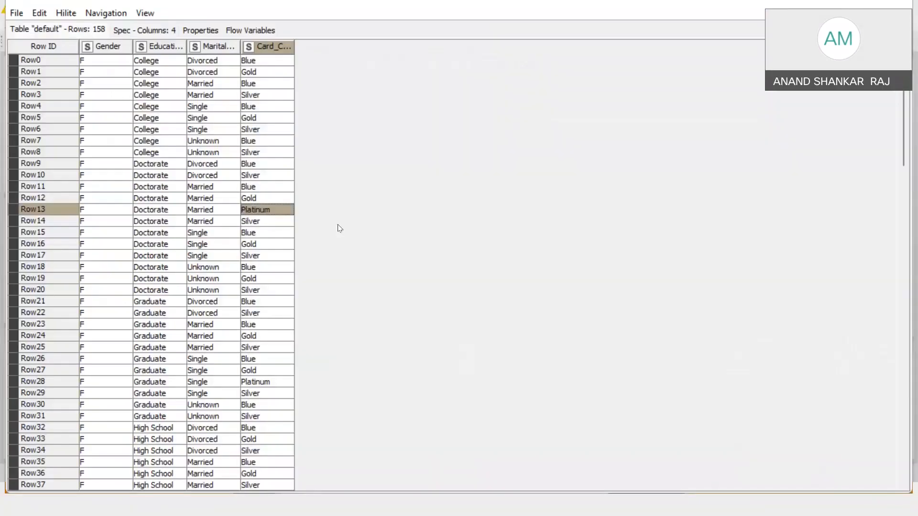
right_click(233, 46)
click(330, 172)
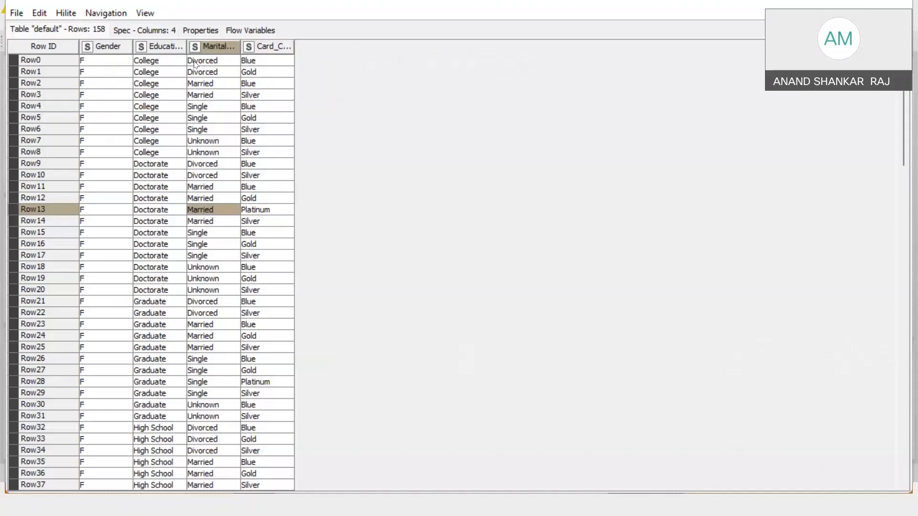
click(212, 97)
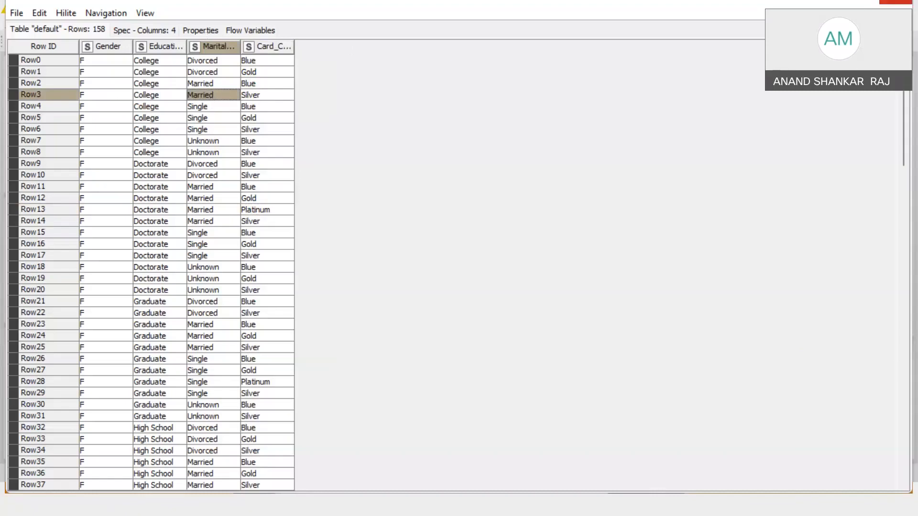
click(896, 1)
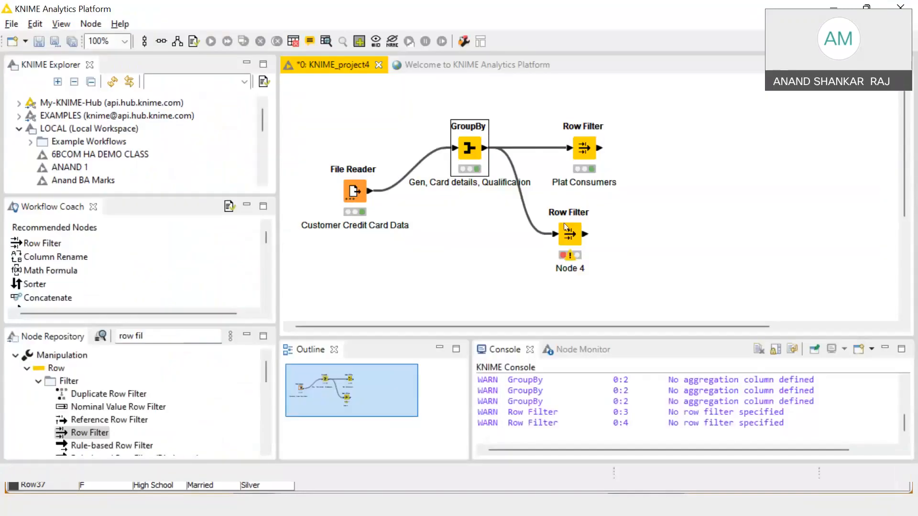
Step: Label the second Row Filter node "Married"
double_click(577, 267)
text(M)
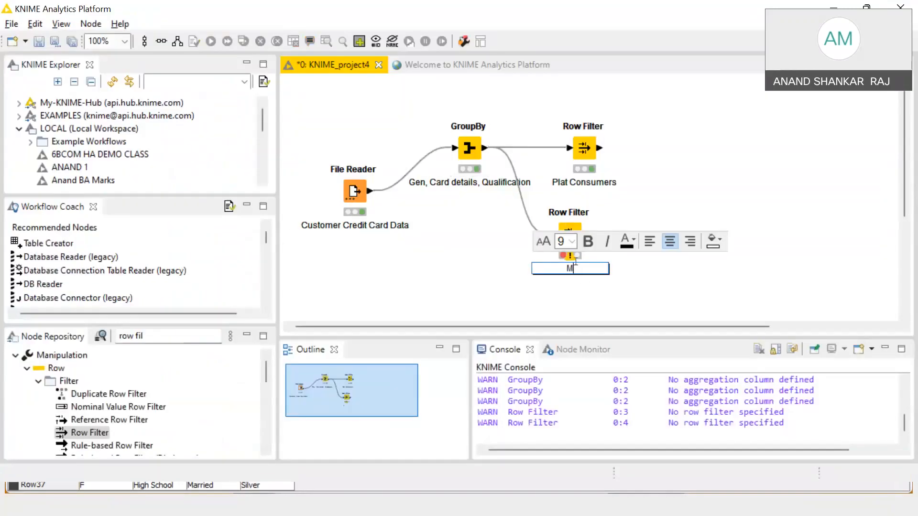
text(arried)
click(734, 180)
Step: Configure the Married Row Filter to include rows whose Marital_Status matches the pattern Married, applying and accepting the settings
right_click(568, 234)
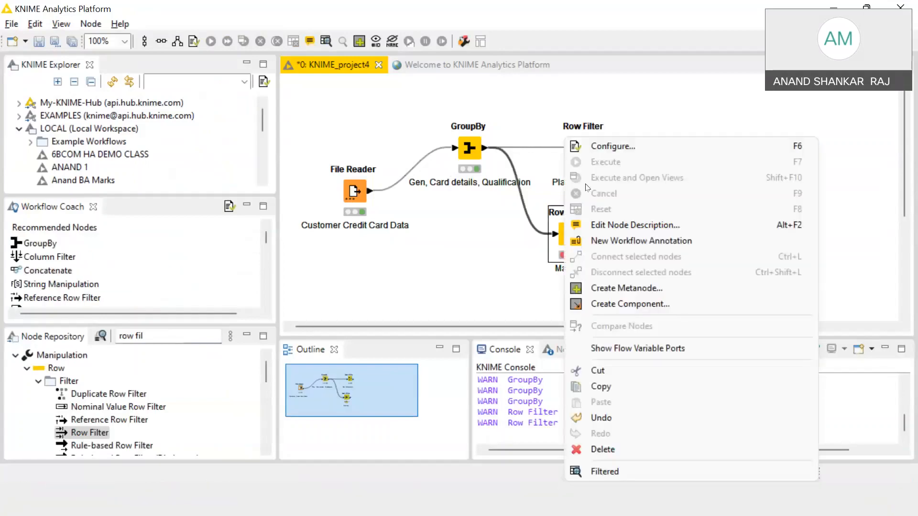
click(592, 149)
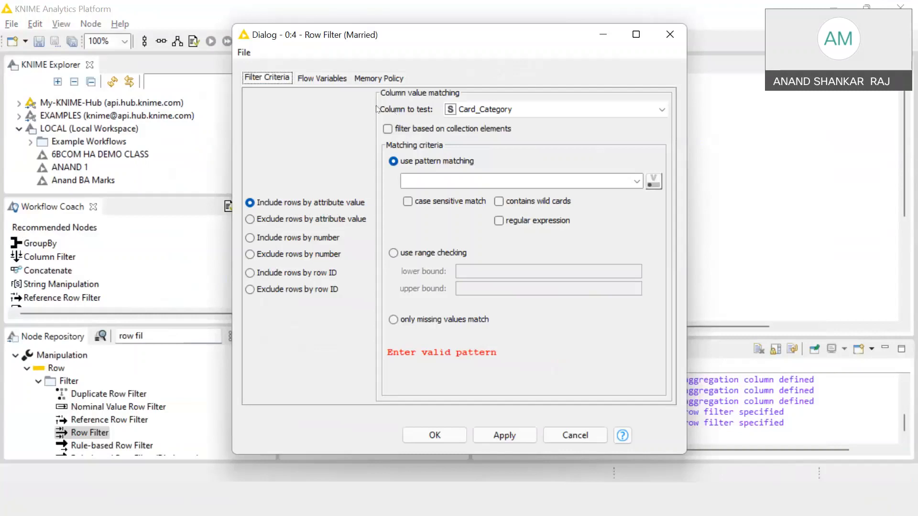
click(471, 108)
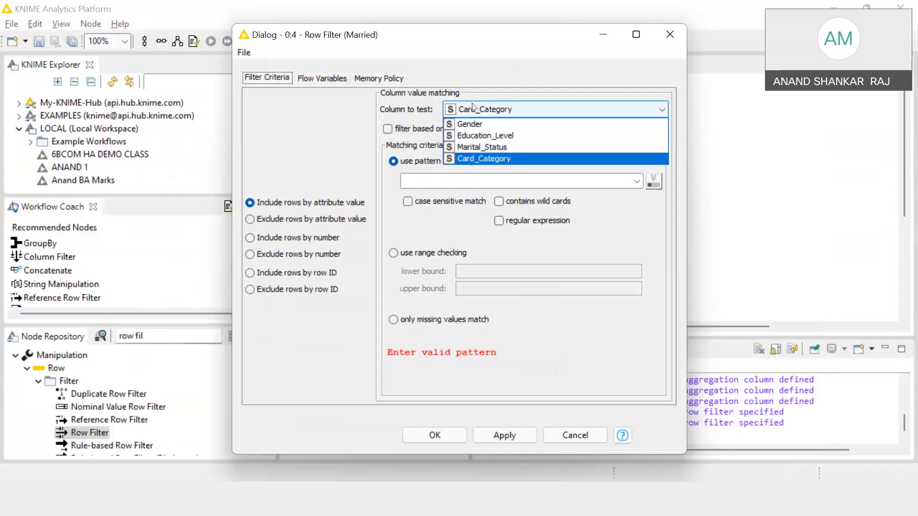
click(481, 146)
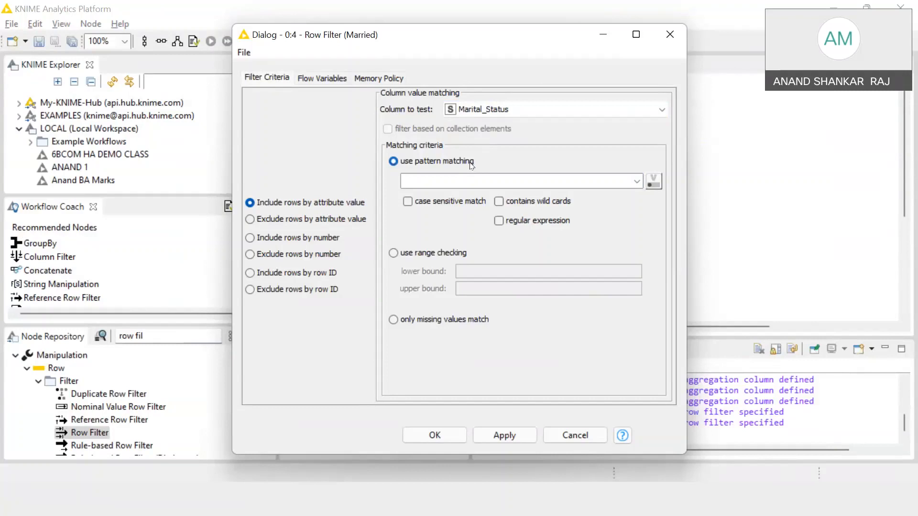
click(636, 183)
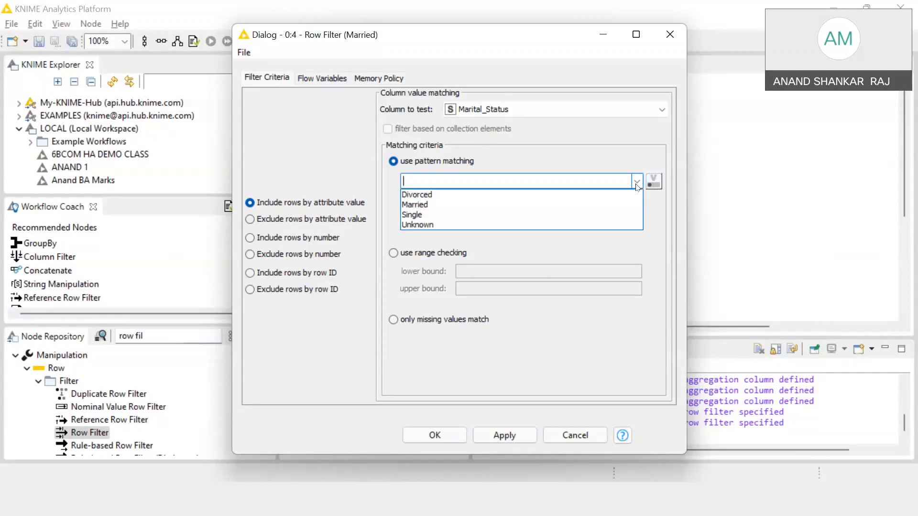
click(470, 210)
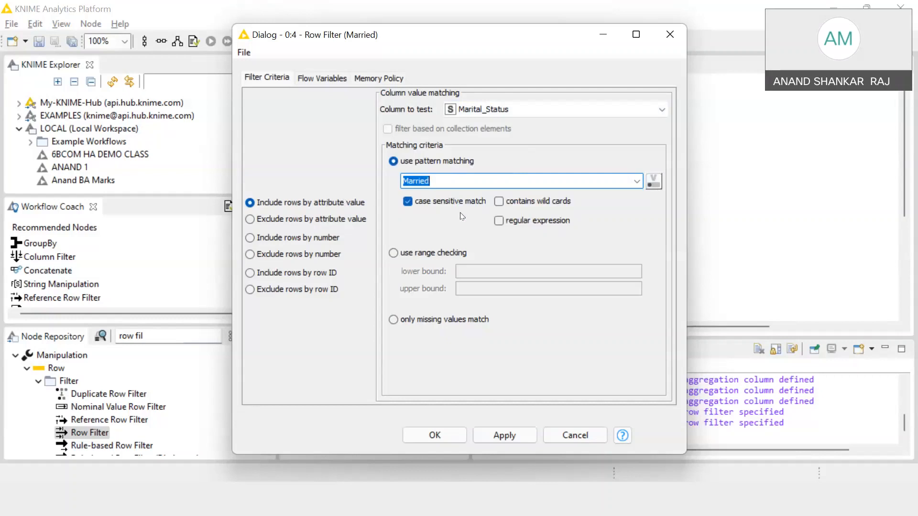
click(512, 438)
click(434, 436)
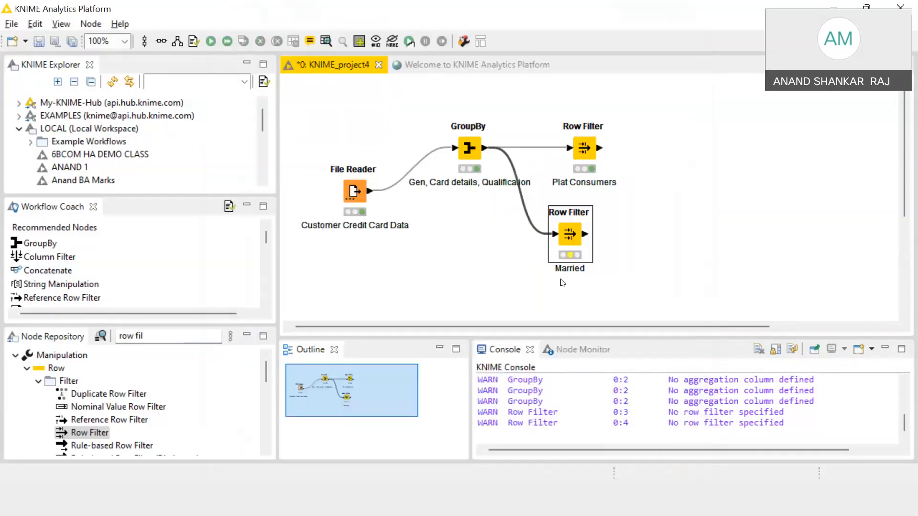
Step: Execute the Married Row Filter node and review its filtered table from start to end before closing it
right_click(566, 238)
click(611, 162)
right_click(570, 239)
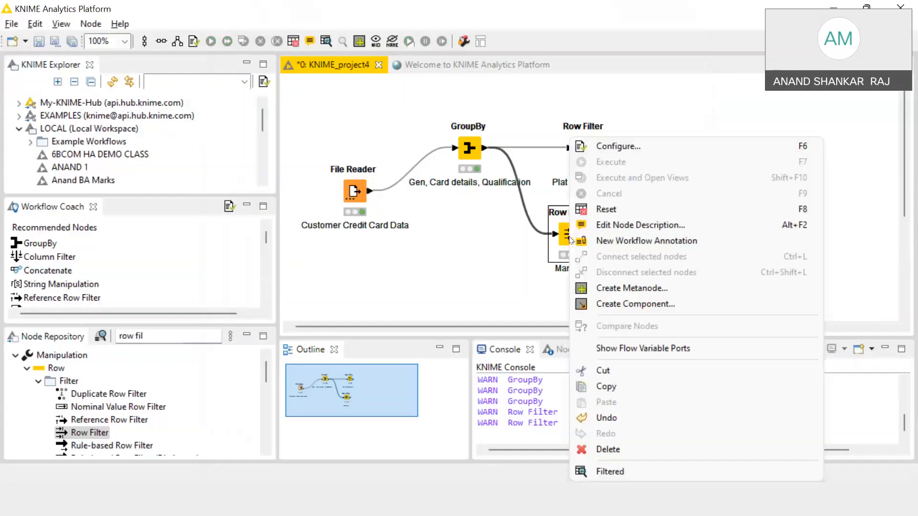
click(643, 476)
scroll(359, 255, up, 2)
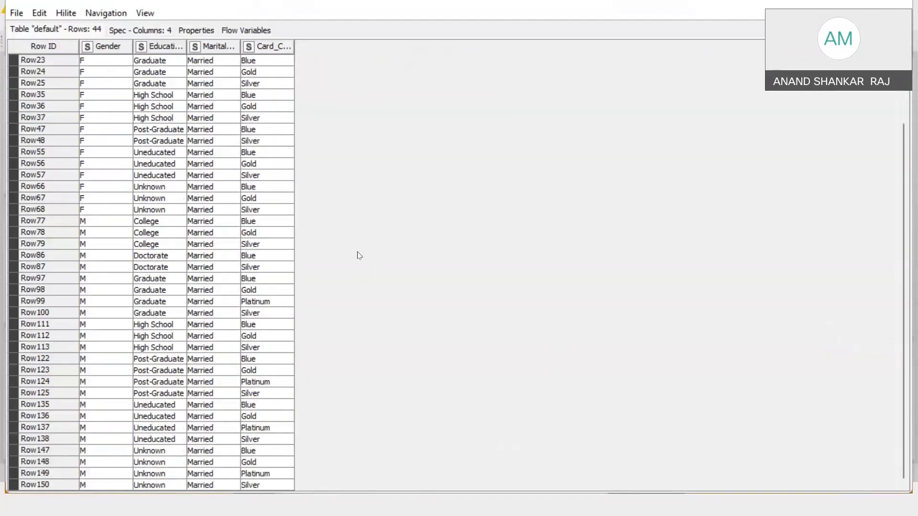
scroll(360, 256, down, 1)
scroll(359, 255, up, 1)
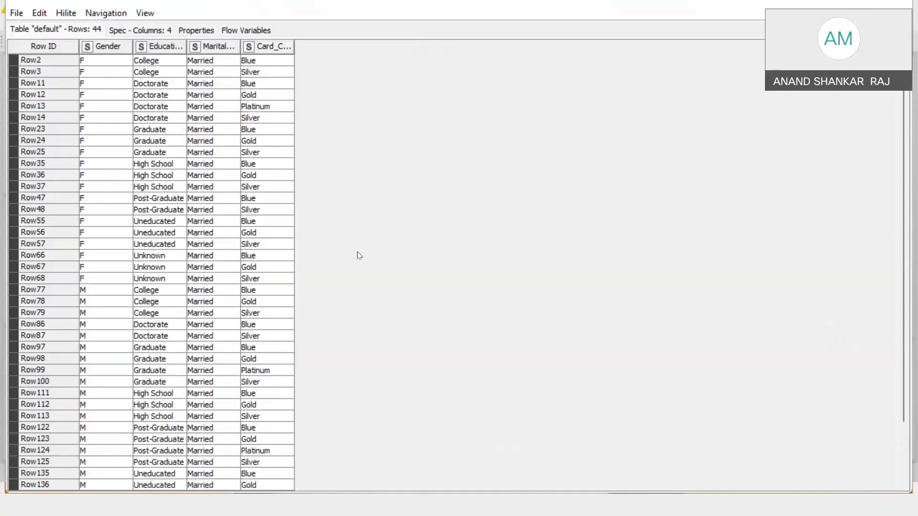
scroll(360, 255, down, 2)
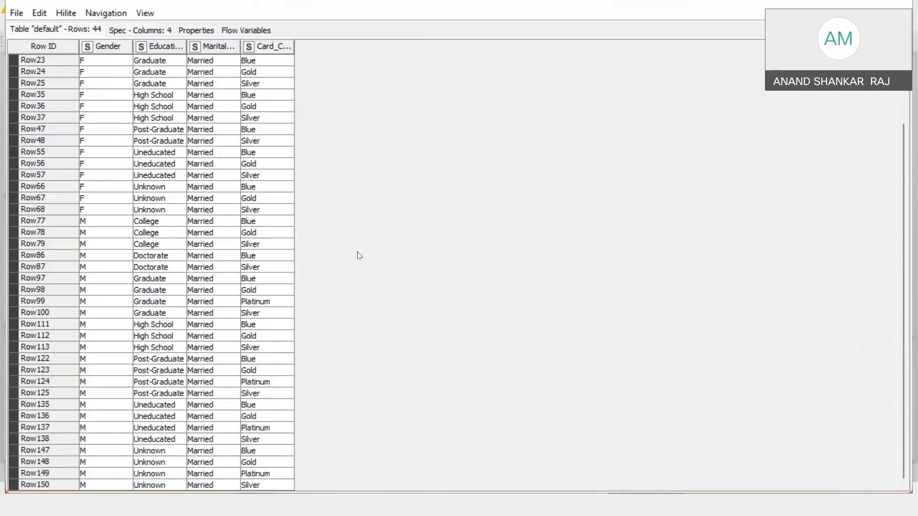
scroll(359, 255, up, 2)
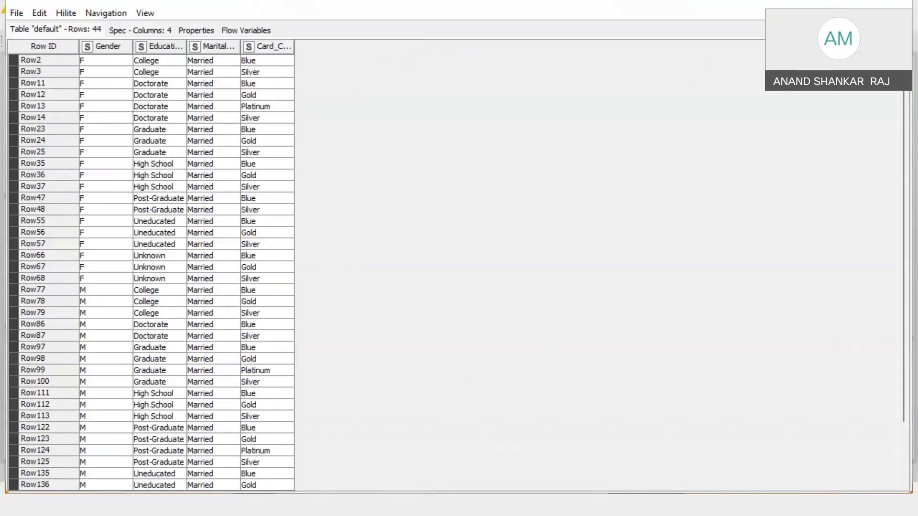
click(898, 2)
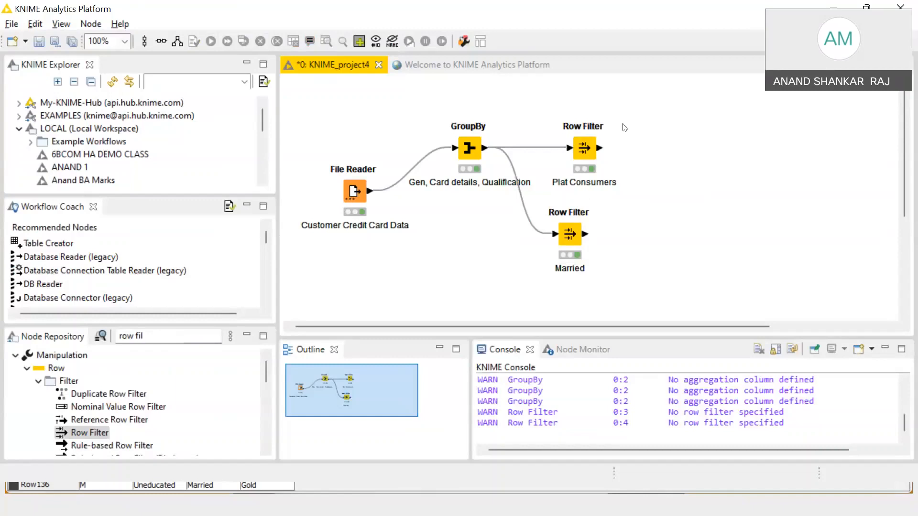
Step: Open the Plat Consumers node's filtered table, check the Married entries in the marital status column, and close the table
click(582, 158)
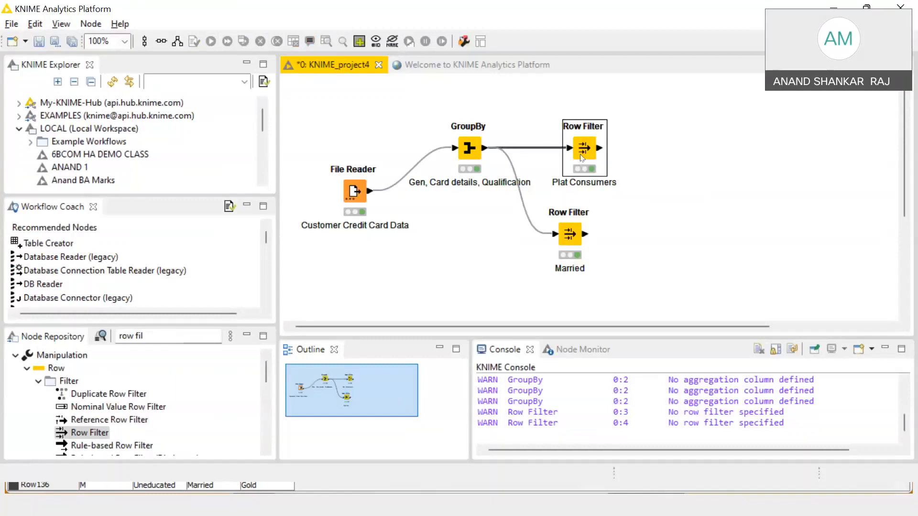
right_click(581, 158)
click(648, 478)
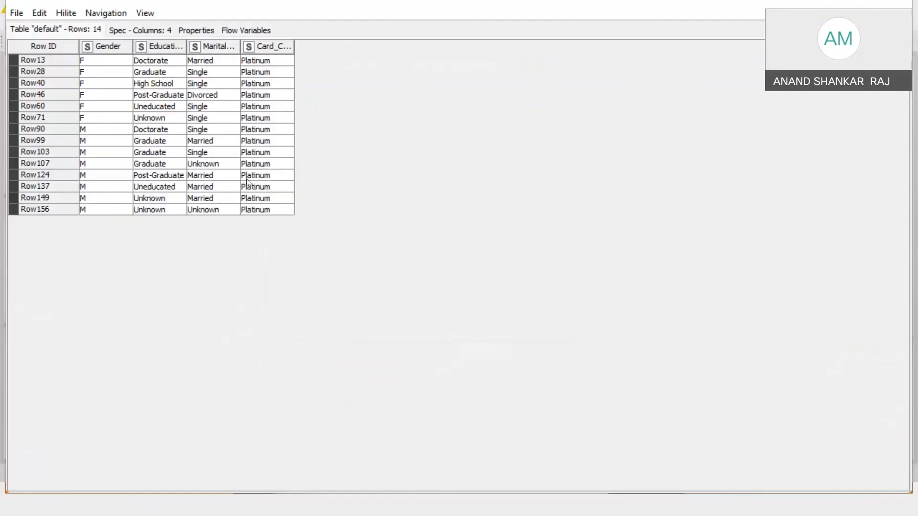
click(219, 61)
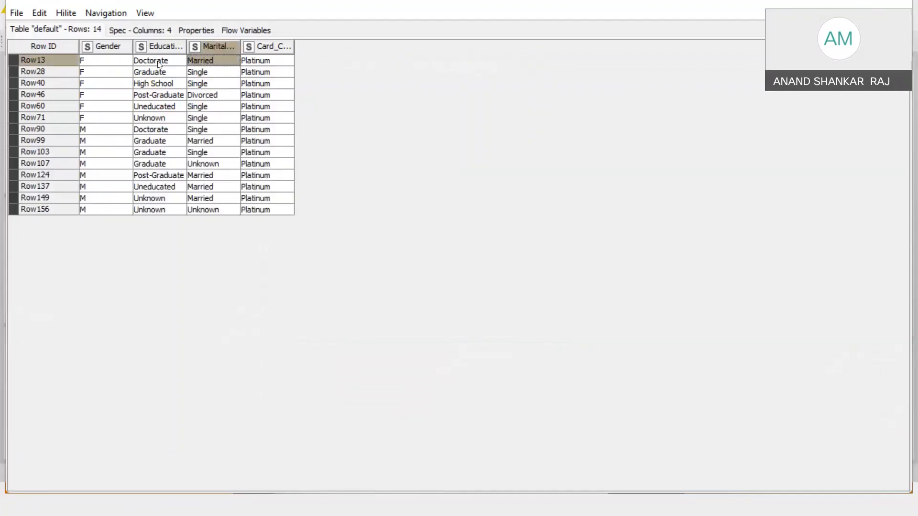
click(214, 139)
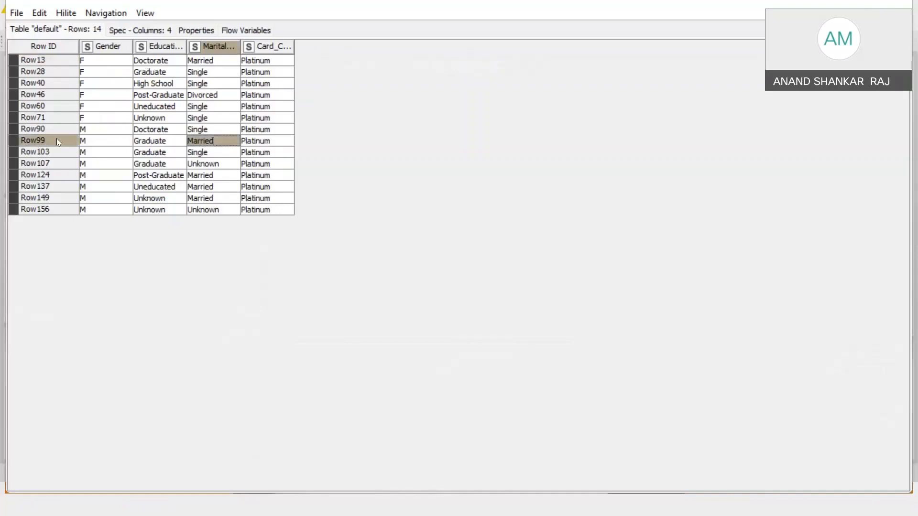
click(213, 176)
click(217, 187)
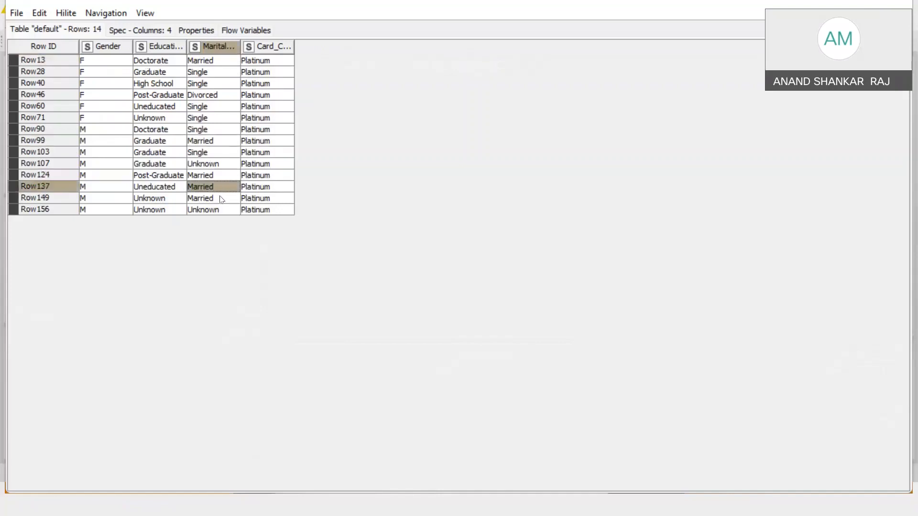
click(221, 198)
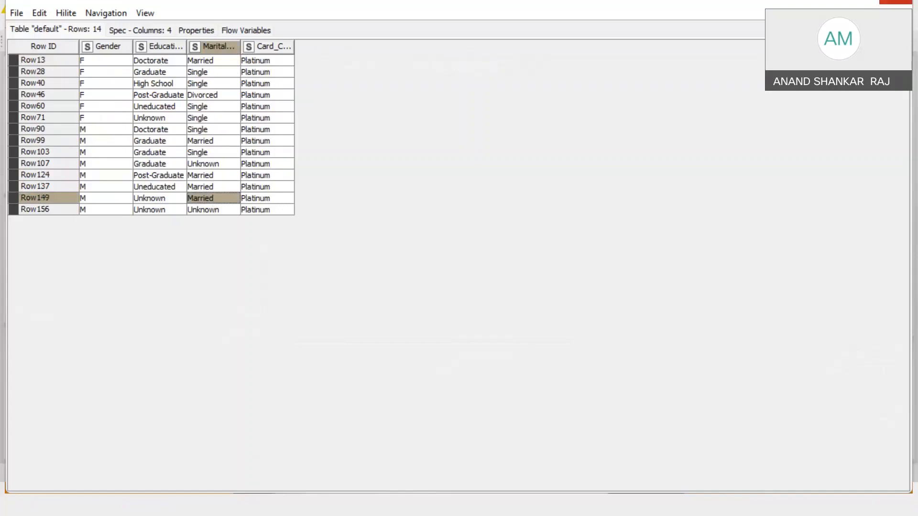
click(896, 2)
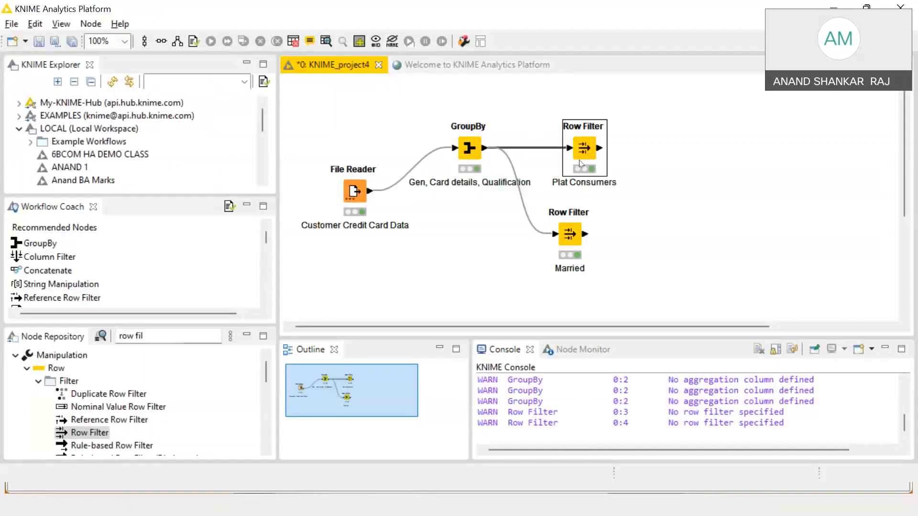
Step: Add a third Row Filter node beside Plat Consumers and connect the Plat Consumers output to it
drag(87, 436, 741, 148)
click(716, 231)
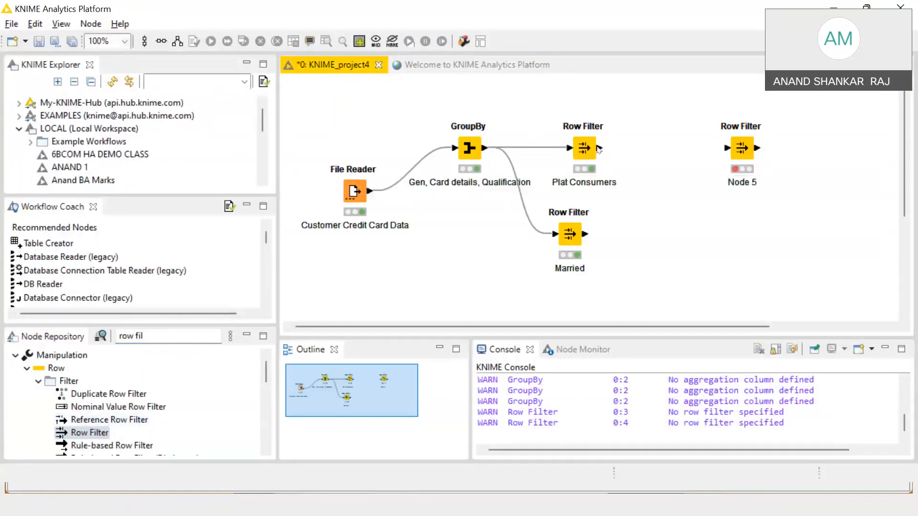
drag(600, 148, 726, 148)
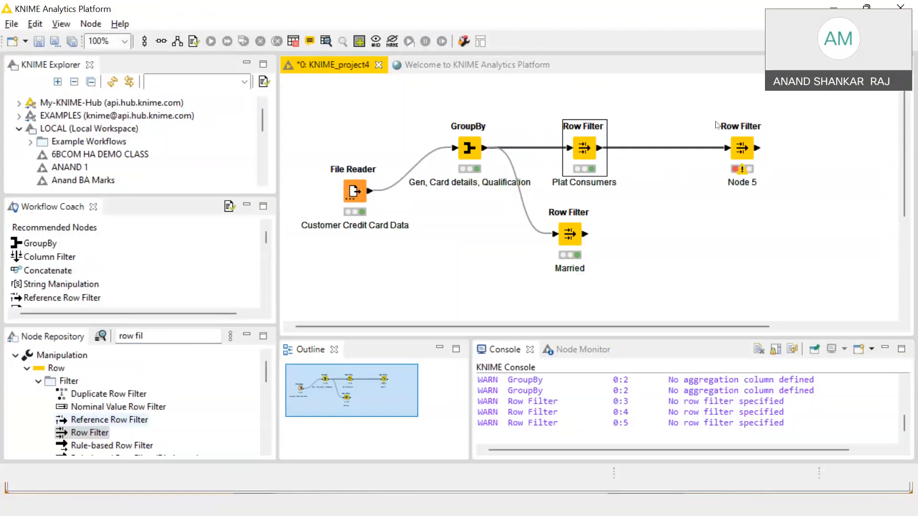
Step: Configure the third Row Filter (Node 5) to include rows whose Marital_Status matches the pattern Married, applying and accepting the settings
right_click(737, 151)
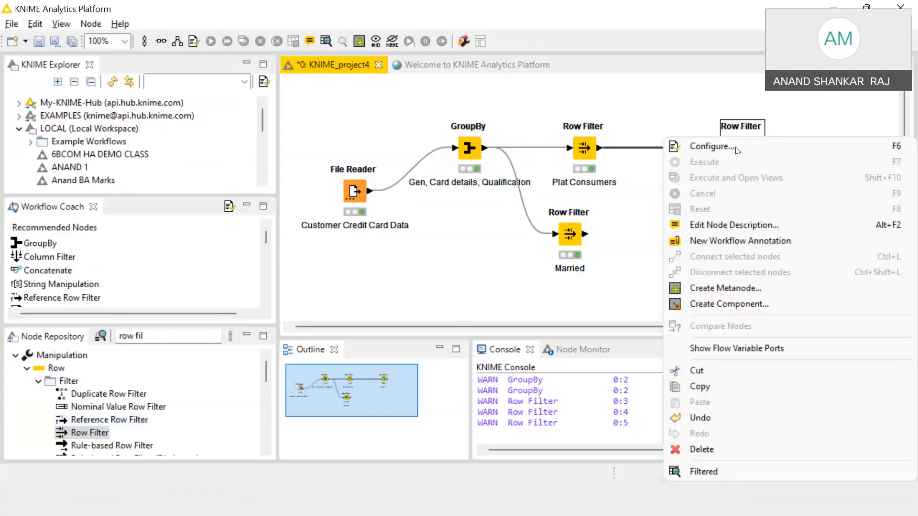
click(737, 147)
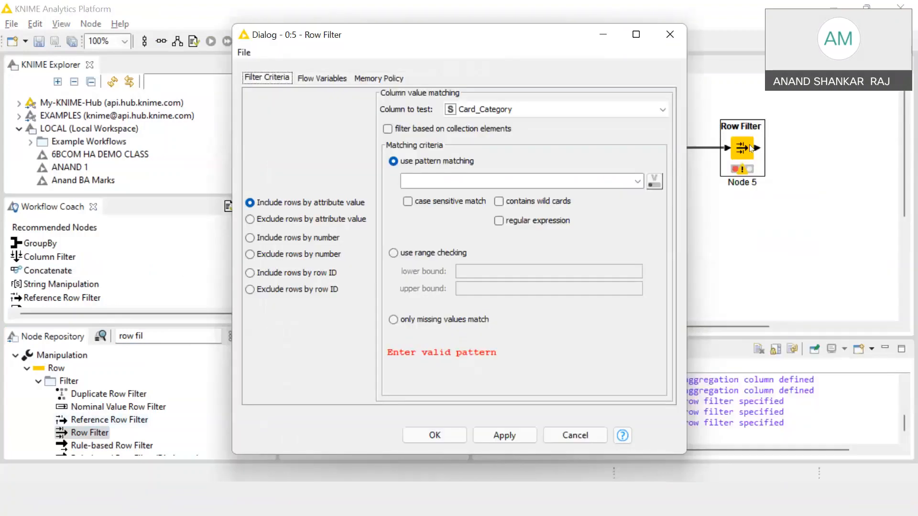
click(489, 109)
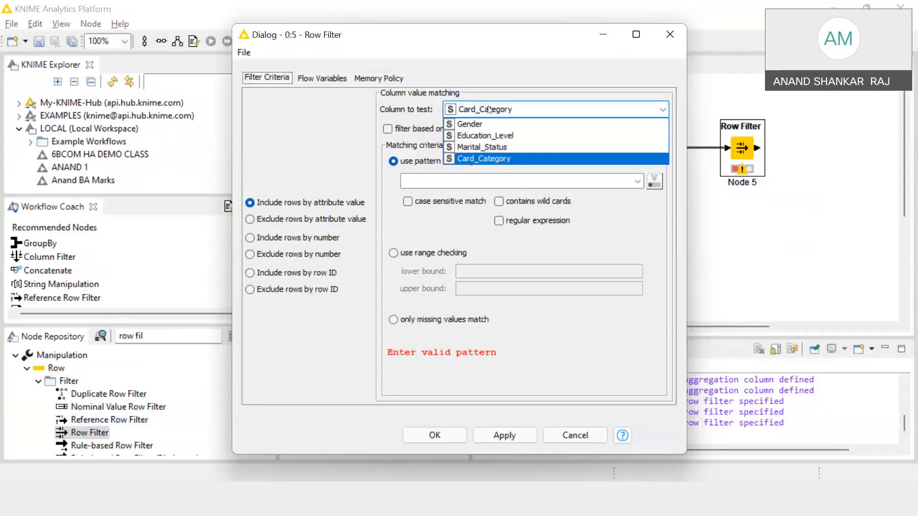
click(493, 148)
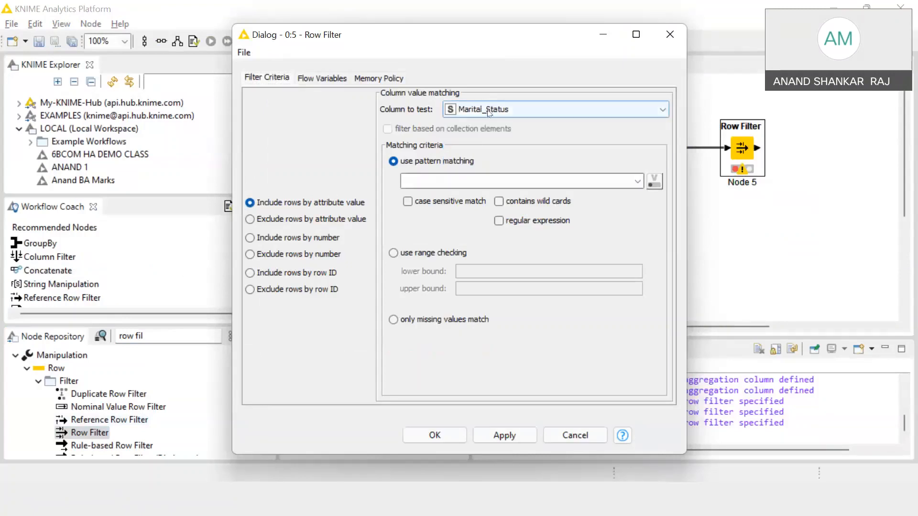
click(638, 181)
click(597, 204)
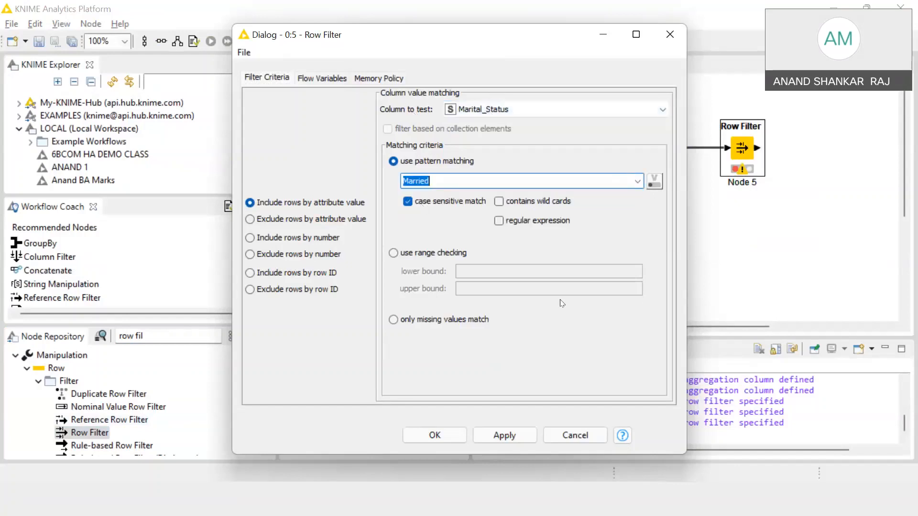
click(525, 441)
click(435, 435)
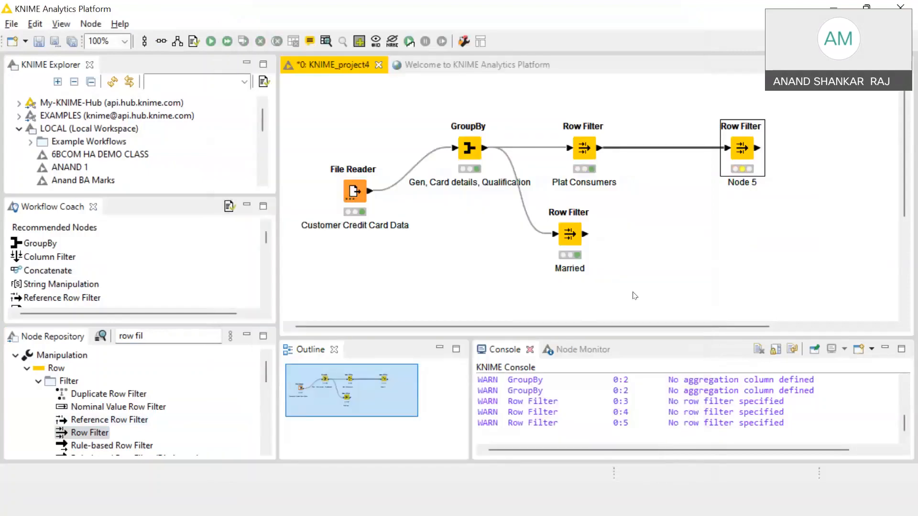
Step: Execute the third Row Filter node (Node 5), view its filtered table, and close the table
right_click(739, 145)
click(739, 161)
right_click(739, 160)
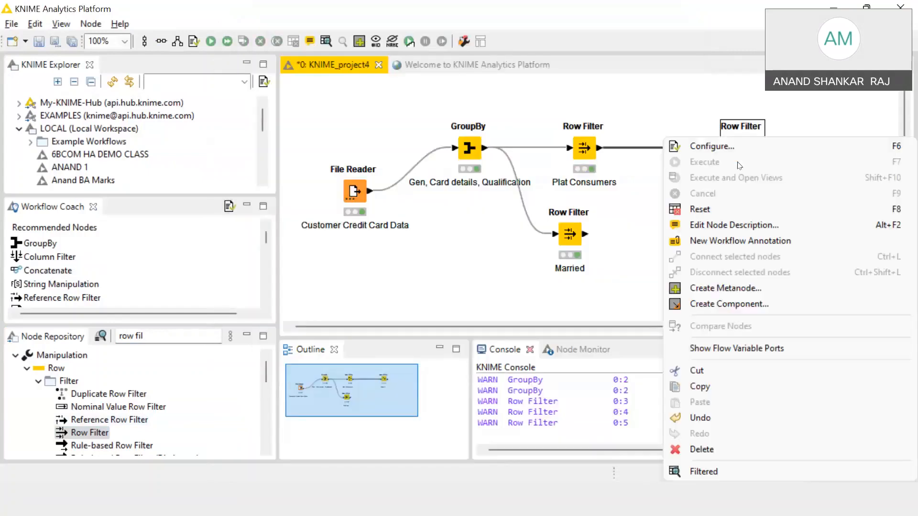
click(763, 469)
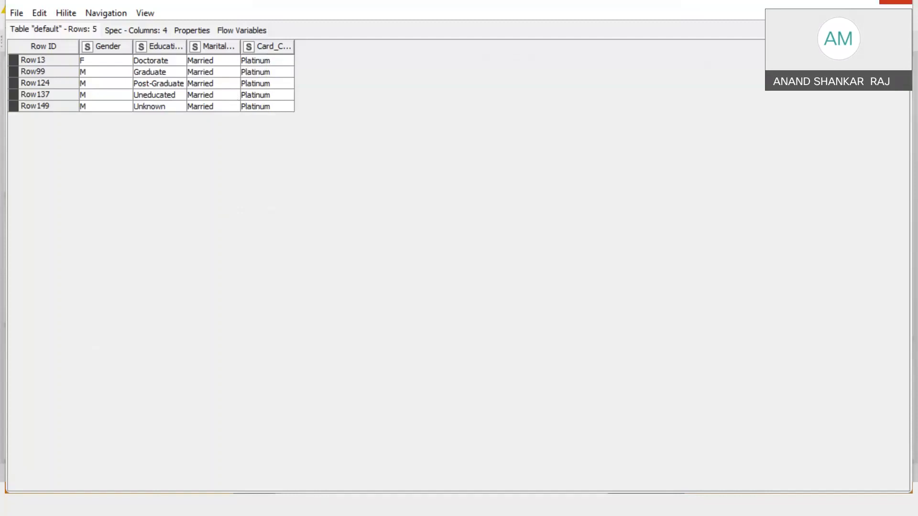
click(895, 2)
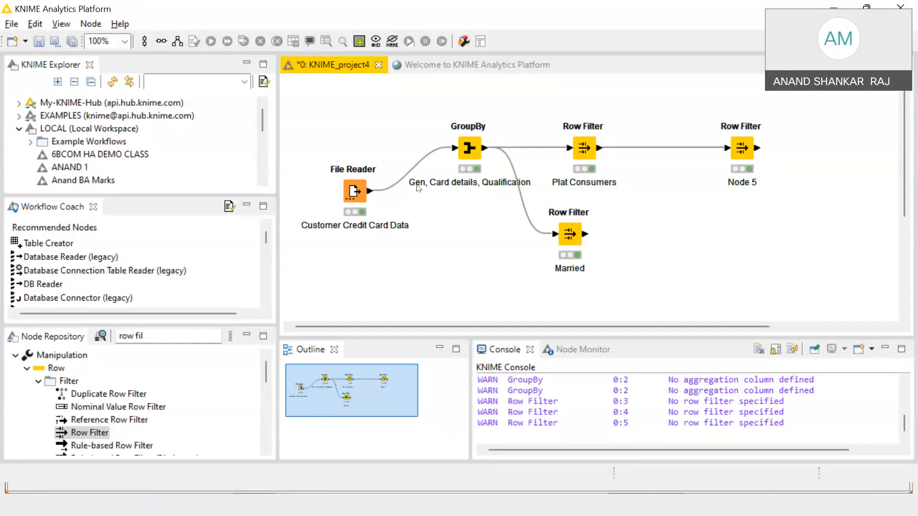
Step: Open the GroupBy node's group table, examine the card category and marital status columns, and close the table
click(419, 187)
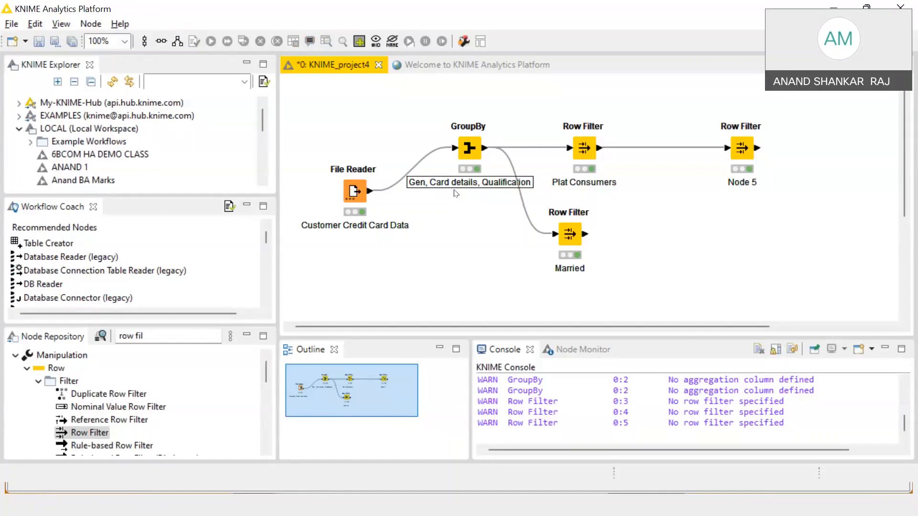
click(469, 148)
right_click(467, 141)
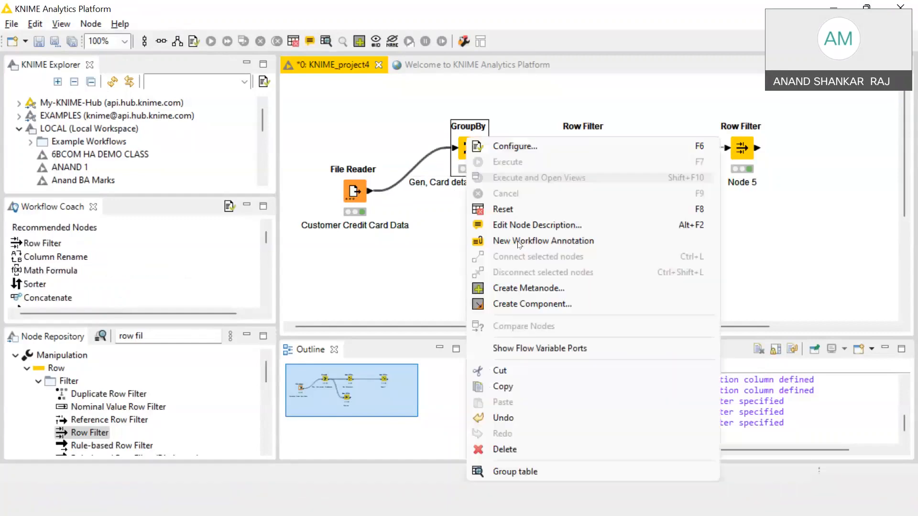
click(578, 477)
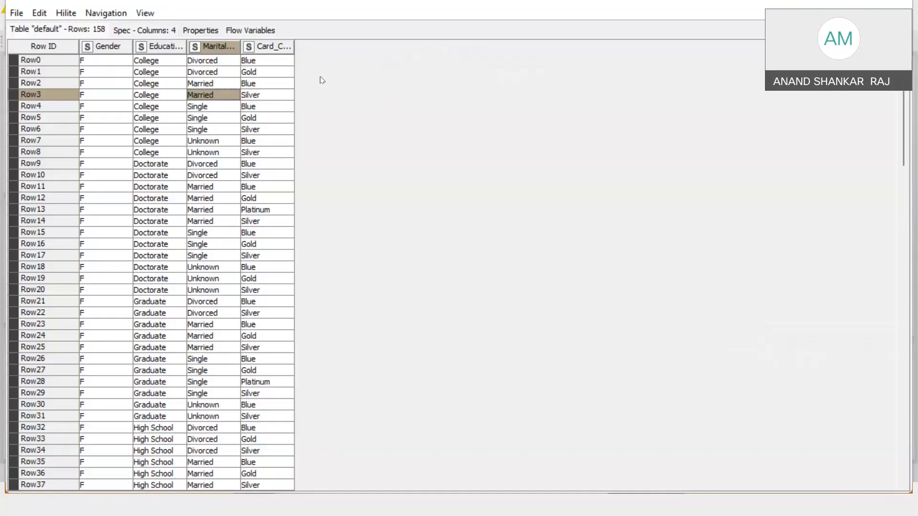
click(277, 62)
click(277, 69)
click(278, 83)
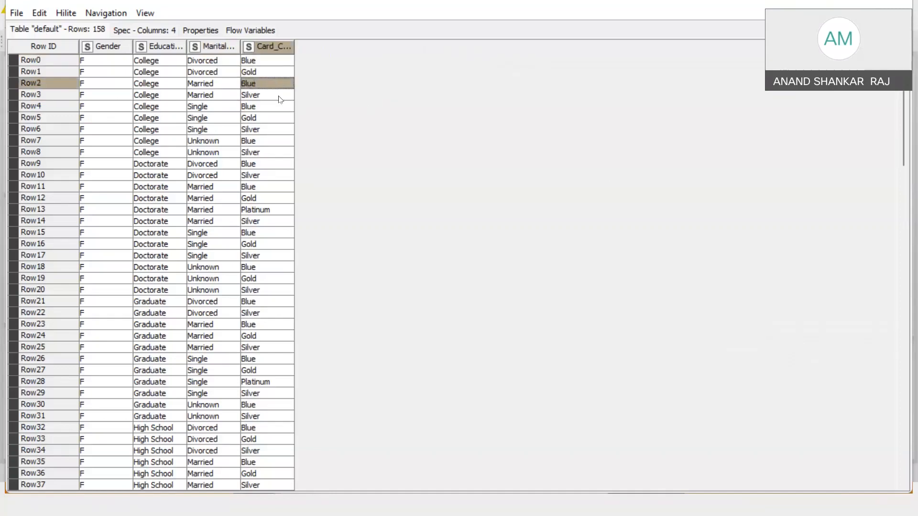
click(280, 96)
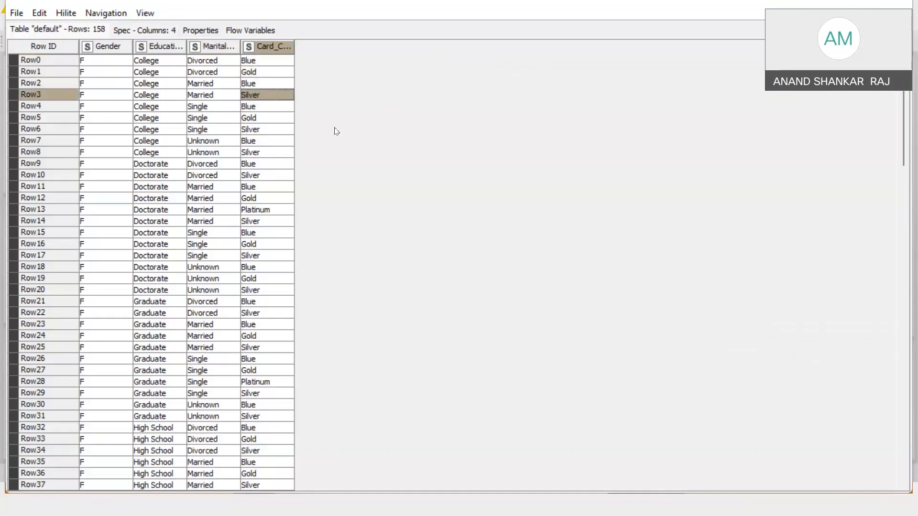
click(213, 61)
click(218, 95)
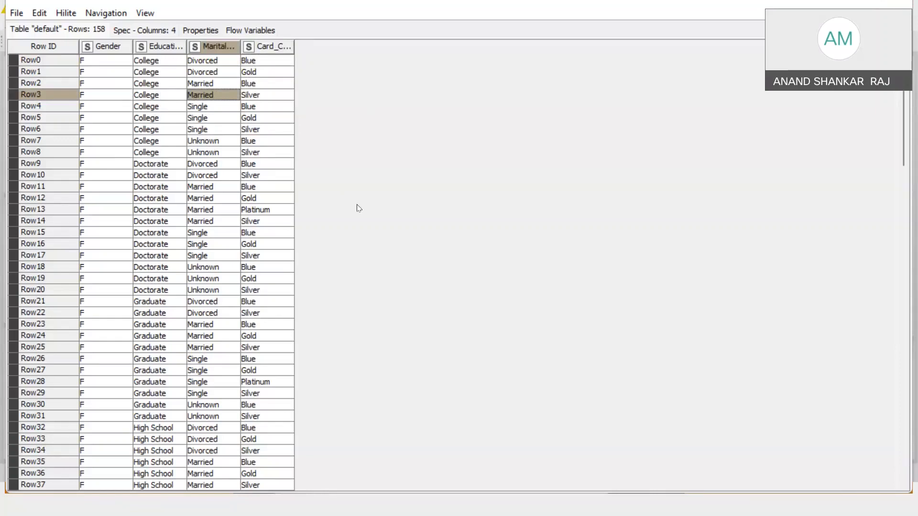
click(277, 211)
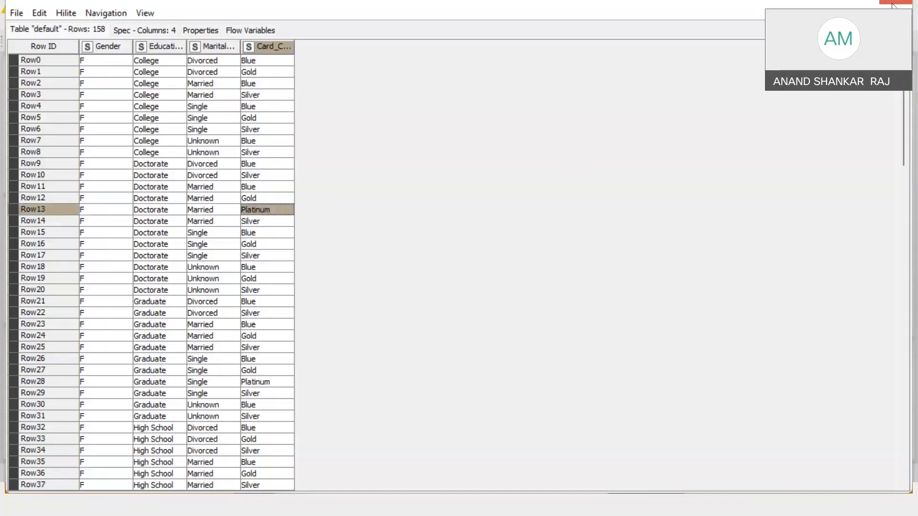
click(896, 2)
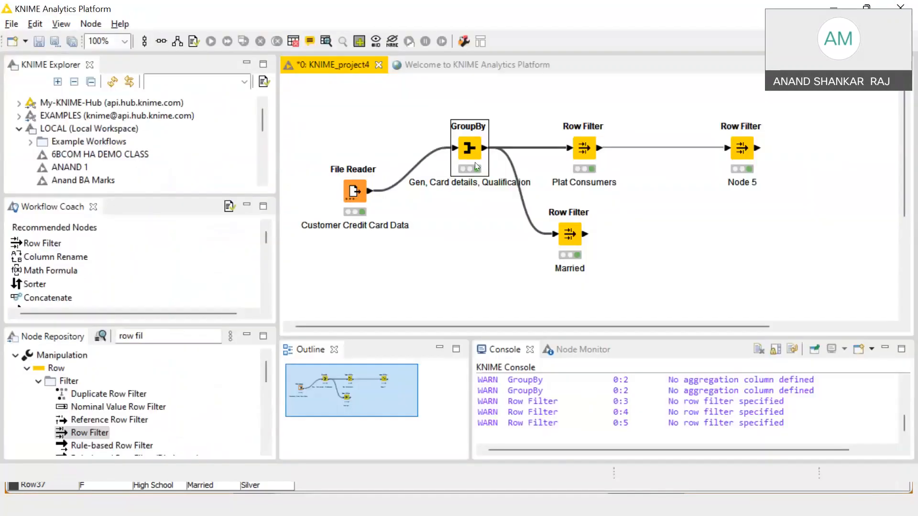
Step: Review the Plat Consumers filter configuration for its tested column and matching pattern, and accept the existing settings
right_click(585, 155)
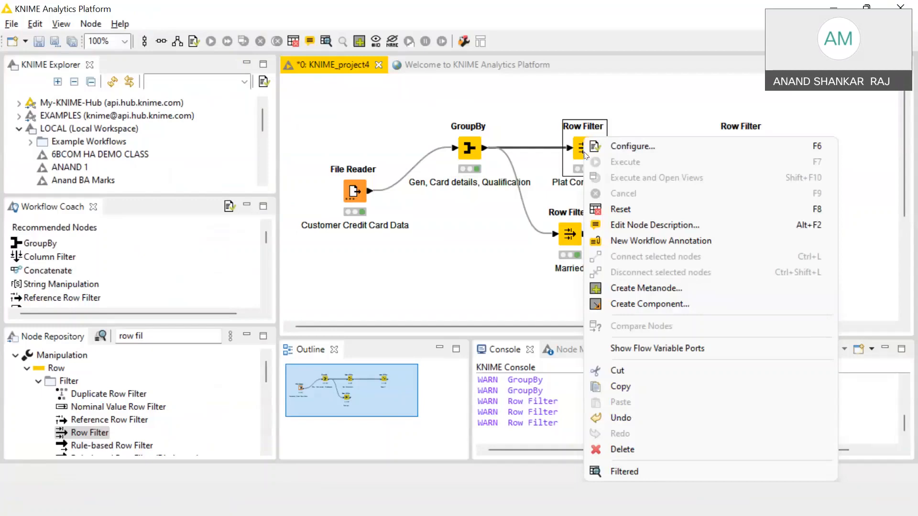
click(605, 143)
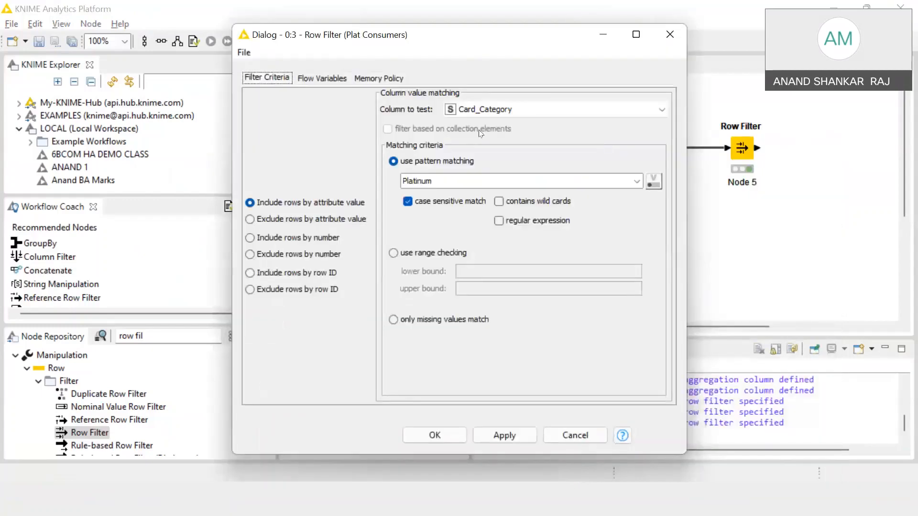
click(670, 34)
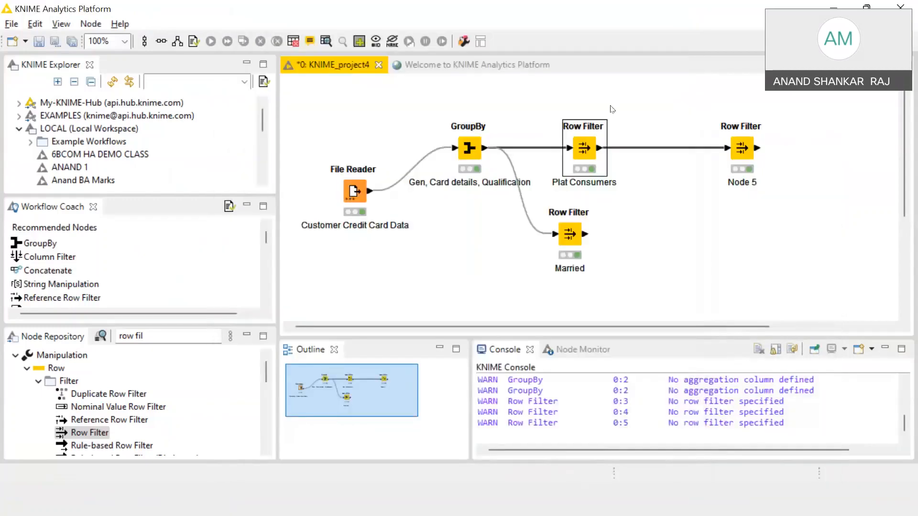
right_click(585, 155)
click(603, 143)
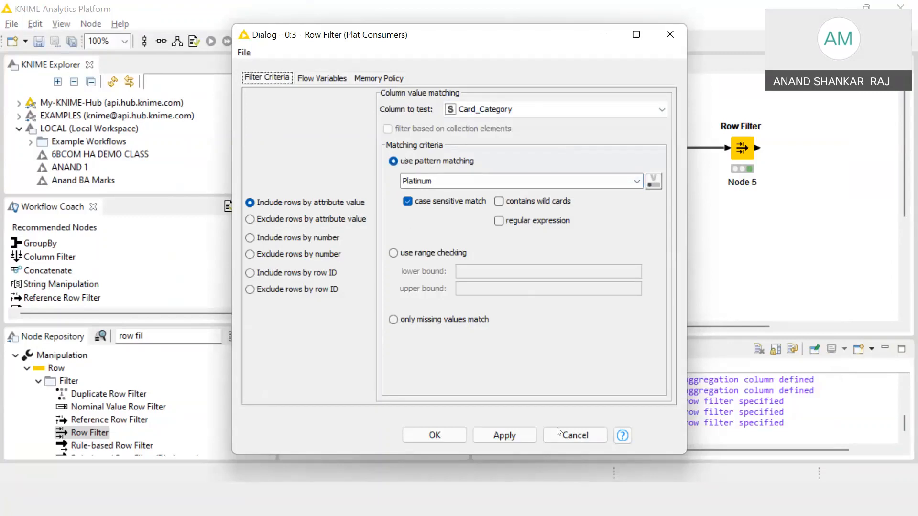
click(501, 435)
click(558, 297)
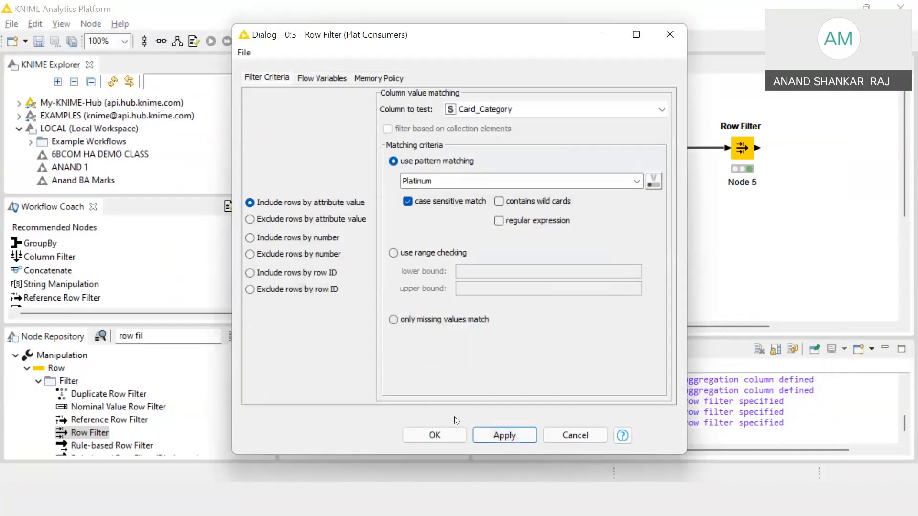
click(447, 429)
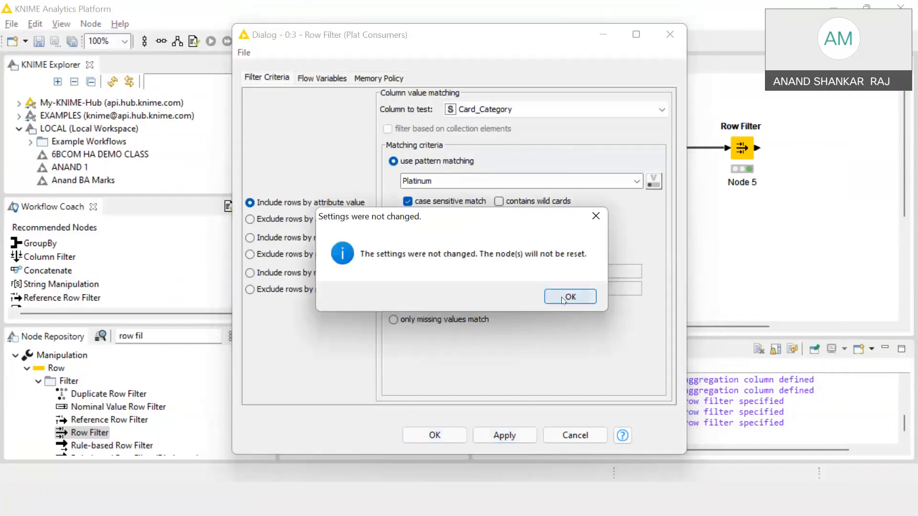
click(561, 297)
Step: Open the Plat Consumers node's filtered table, check the card category column through the last row, and close the table
right_click(574, 136)
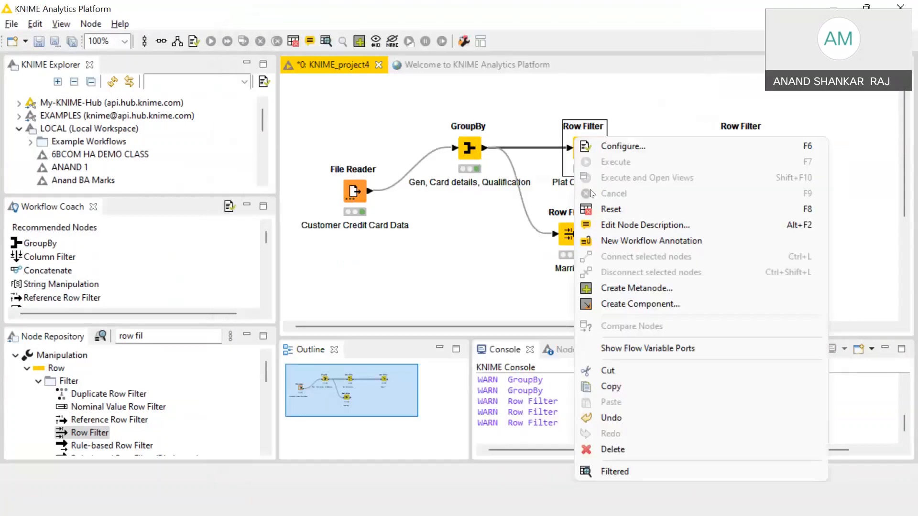
click(615, 472)
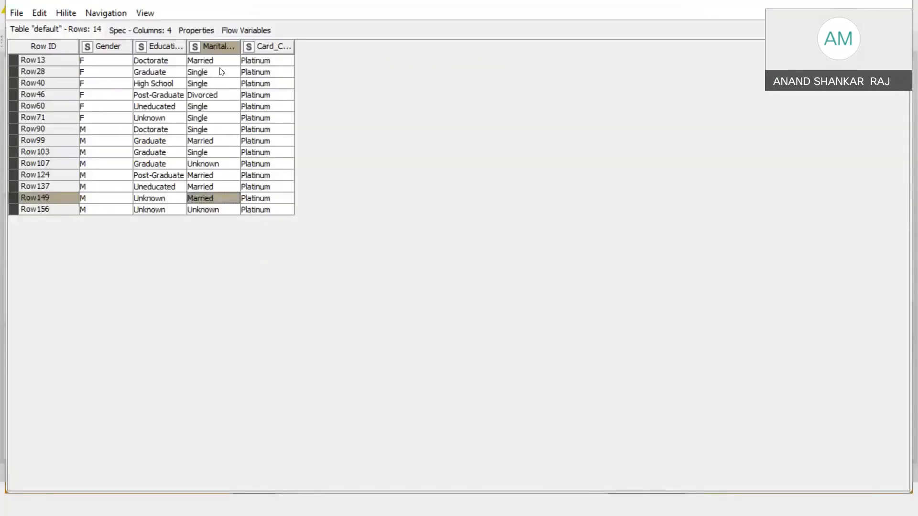
click(289, 206)
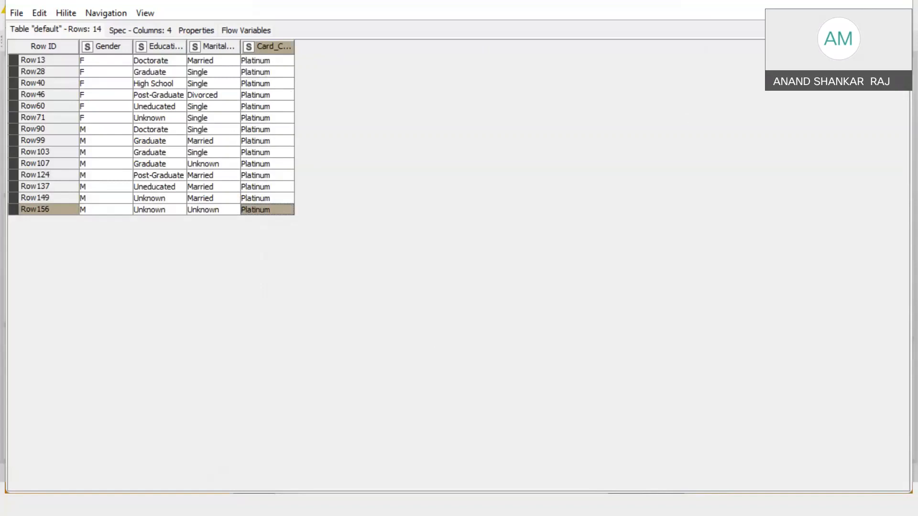
click(889, 6)
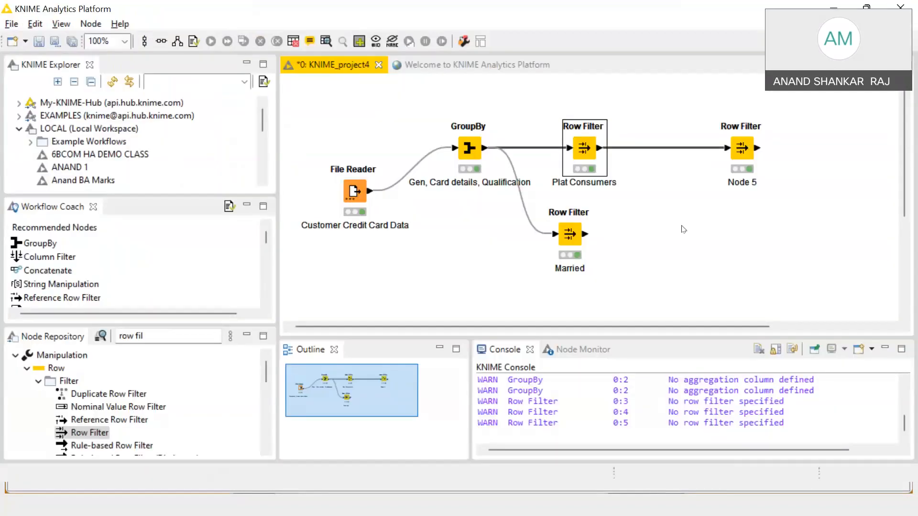
Step: Review the tested column and matching pattern in the Node 5 Row Filter configuration, and close it without changes
right_click(741, 152)
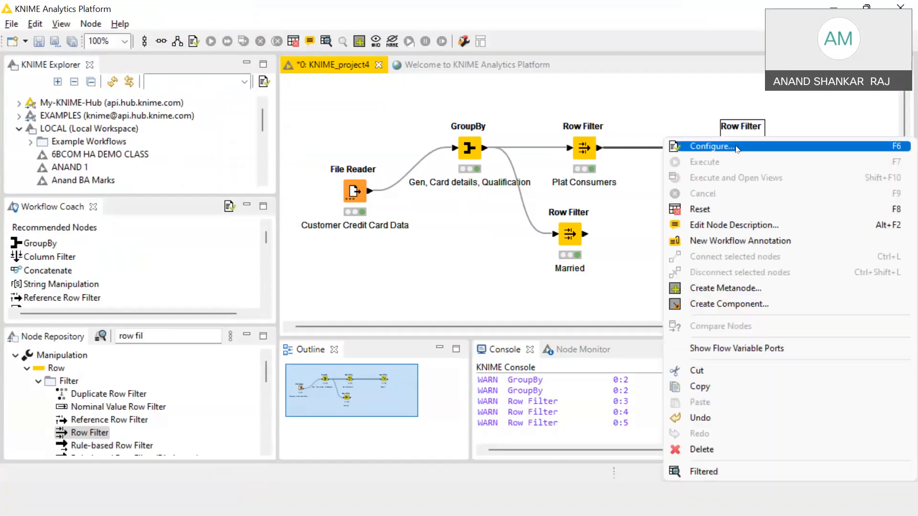
click(710, 147)
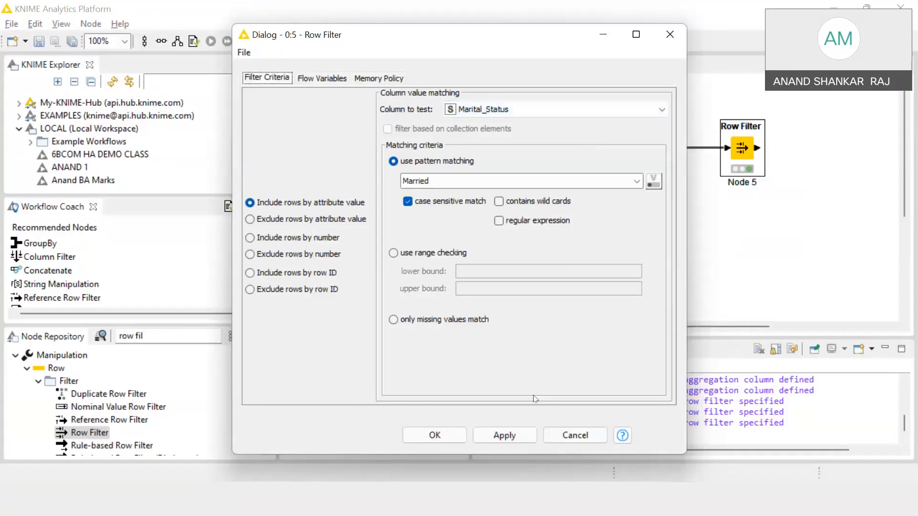
click(670, 34)
Step: Open the Node 5 filtered table, check the card category and marital status values row by row, and close the table
right_click(747, 148)
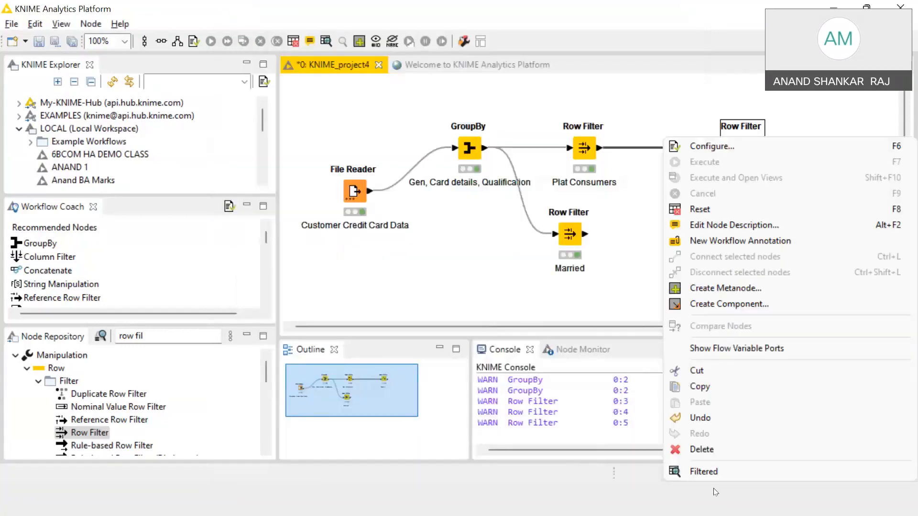
click(701, 470)
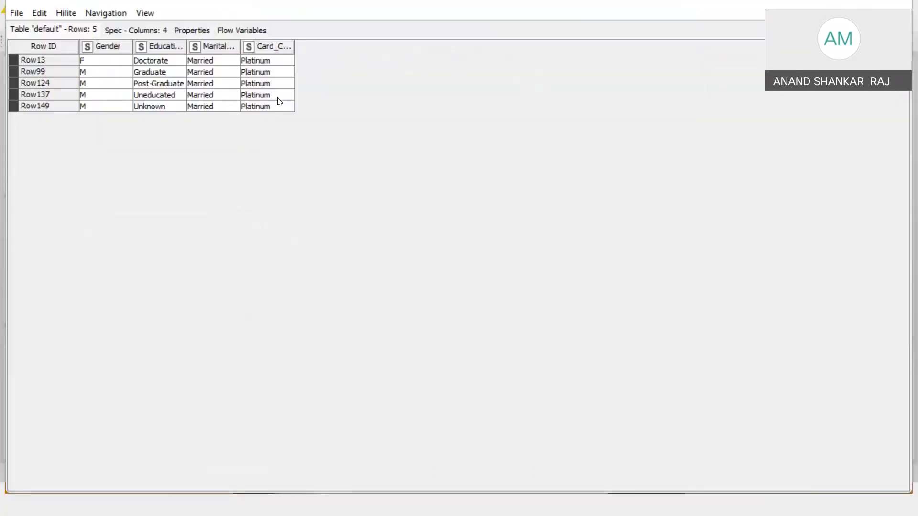
click(263, 60)
key(Down)
key(Down)
key(Down)
key(Down)
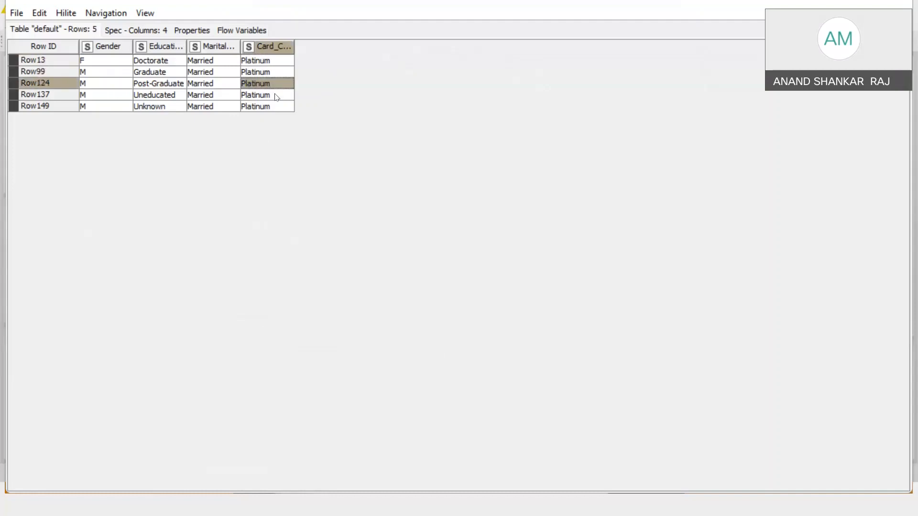
click(211, 61)
click(212, 82)
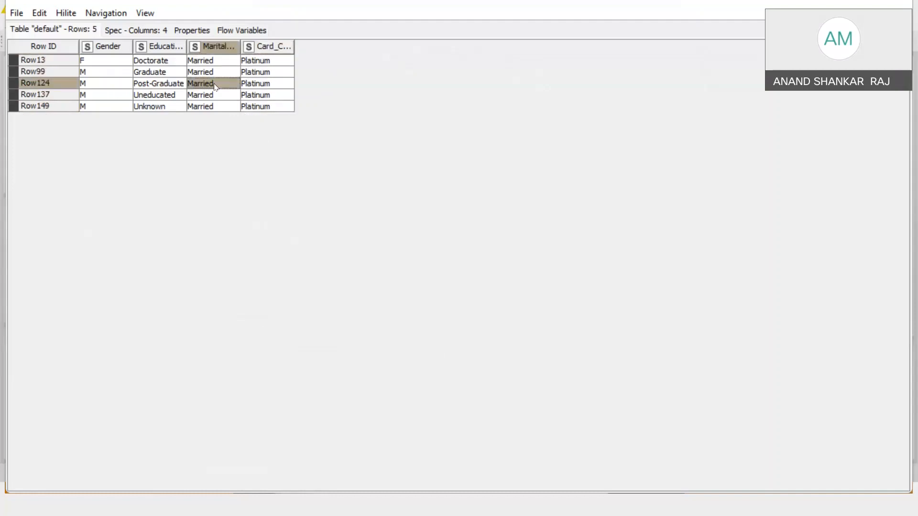
click(211, 93)
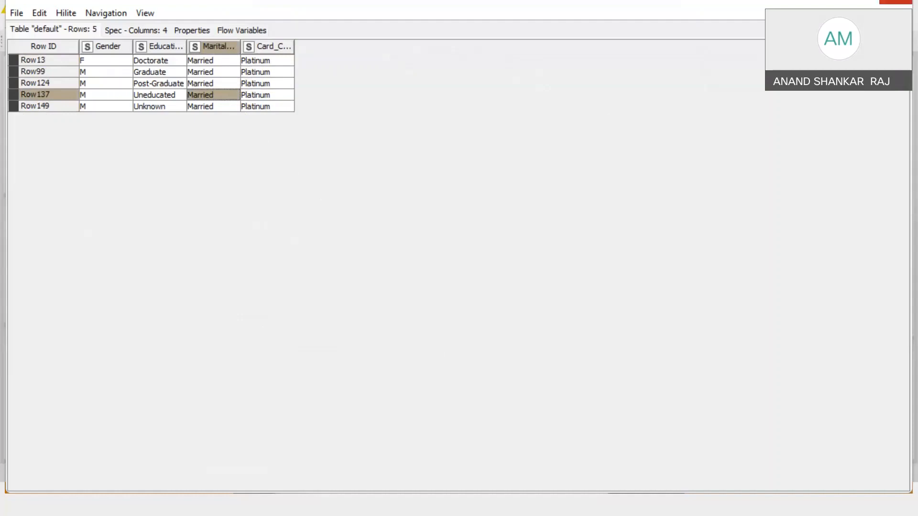
click(895, 2)
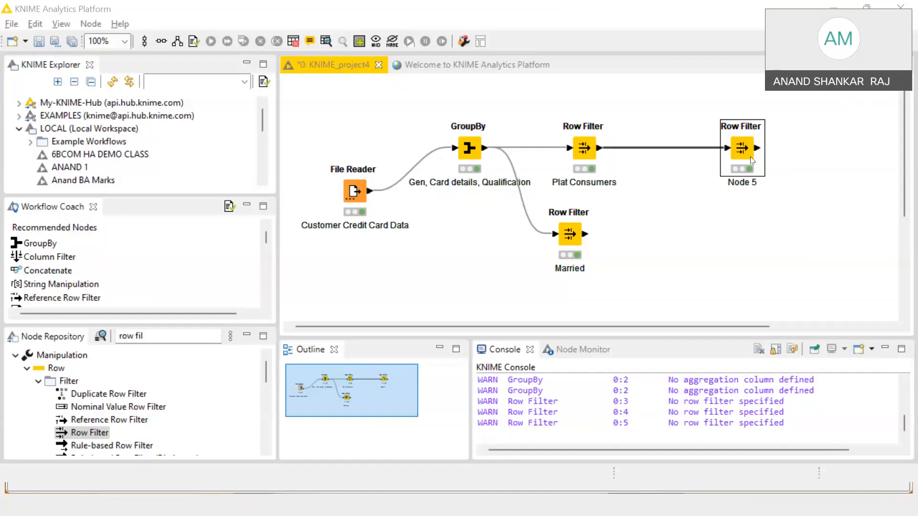
Step: Rename the Node 5 Row Filter as "Plat who are married" and move the node closer to Plat Consumers
double_click(747, 182)
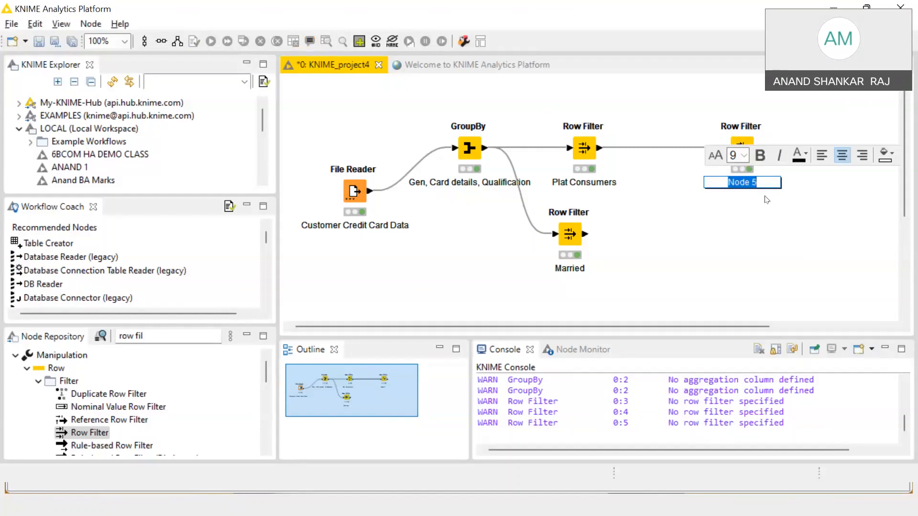
text(Plat who are )
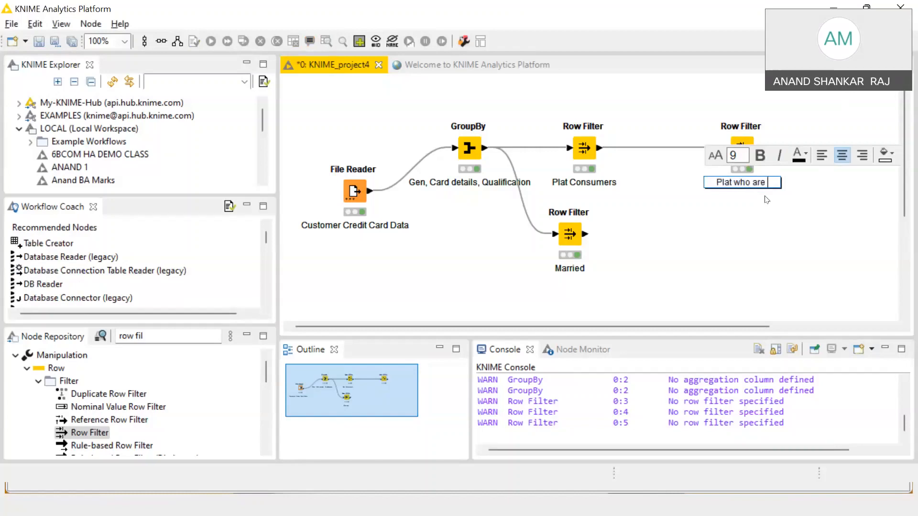
text(married)
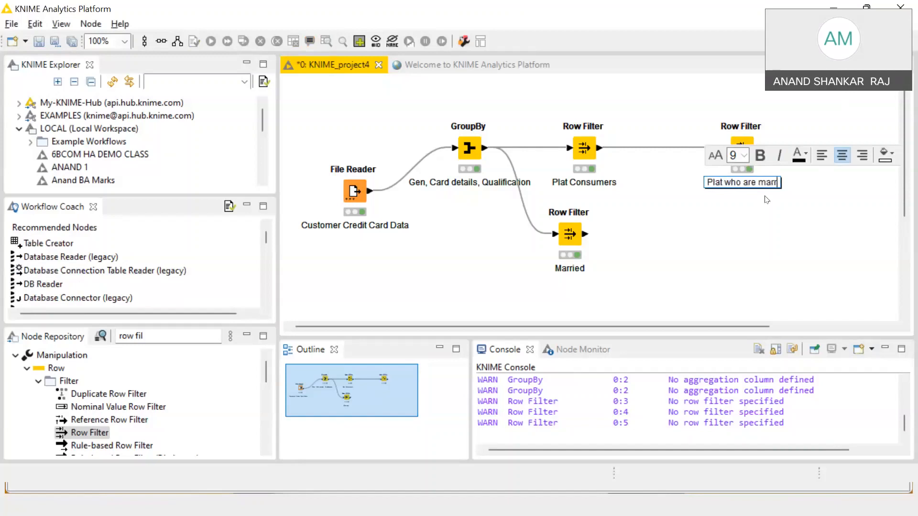
click(768, 218)
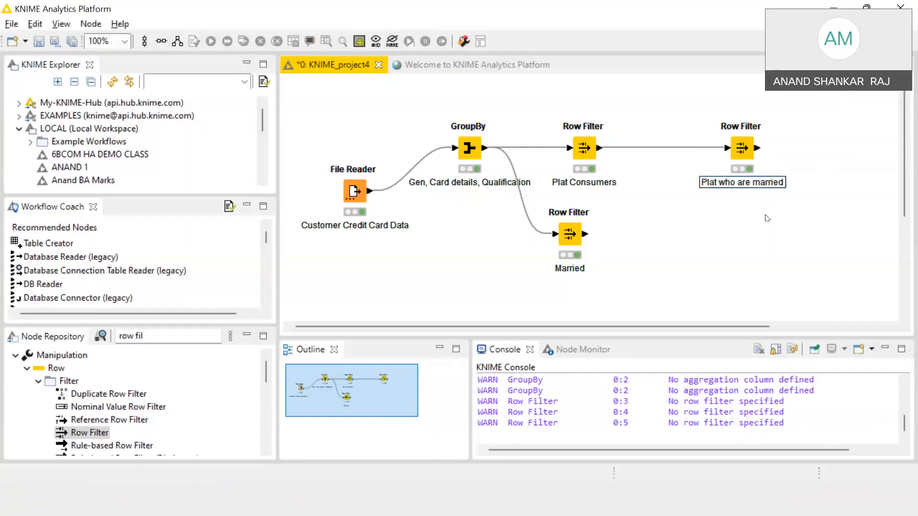
drag(749, 147, 678, 147)
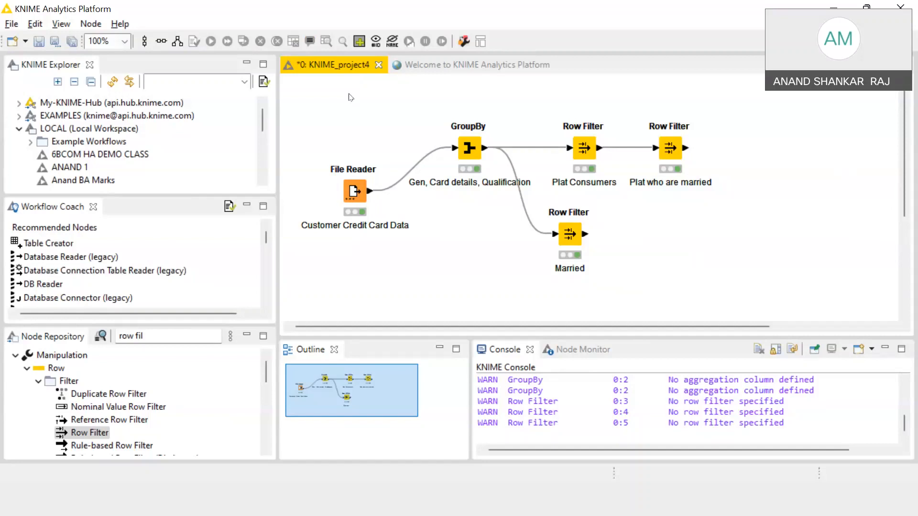
Step: Add another Row Filter node after "Plat who are married" and connect that node's output to its input
drag(90, 433, 771, 146)
click(763, 233)
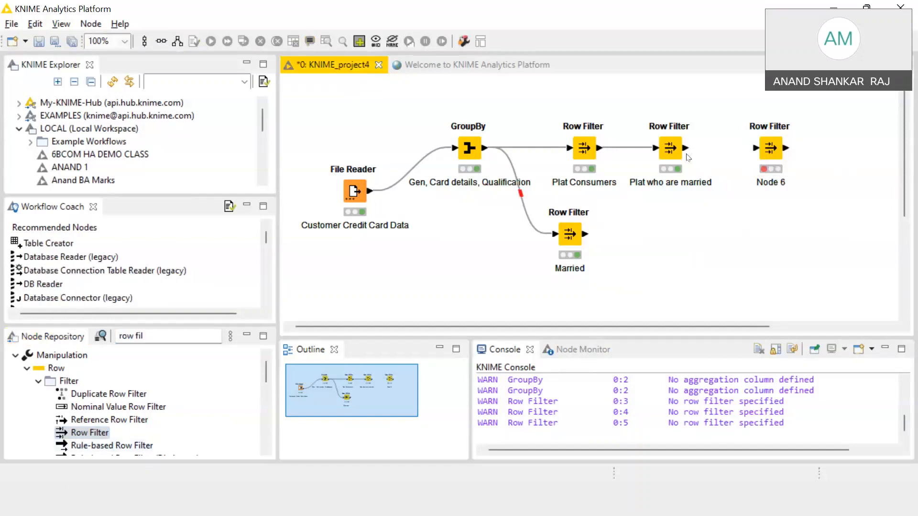
drag(689, 155, 758, 152)
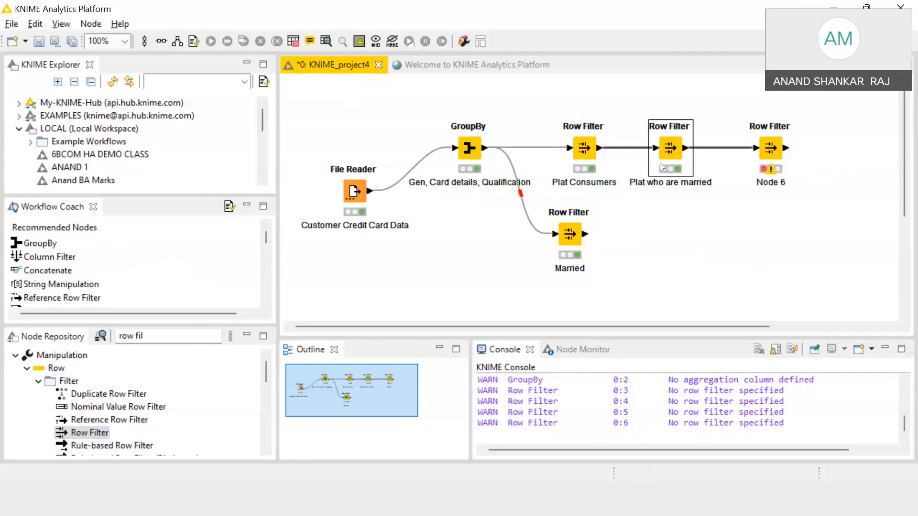
Step: Configure the Node 6 Row Filter to include rows whose Education_Level matches the pattern Doctorate, and apply the settings
right_click(771, 142)
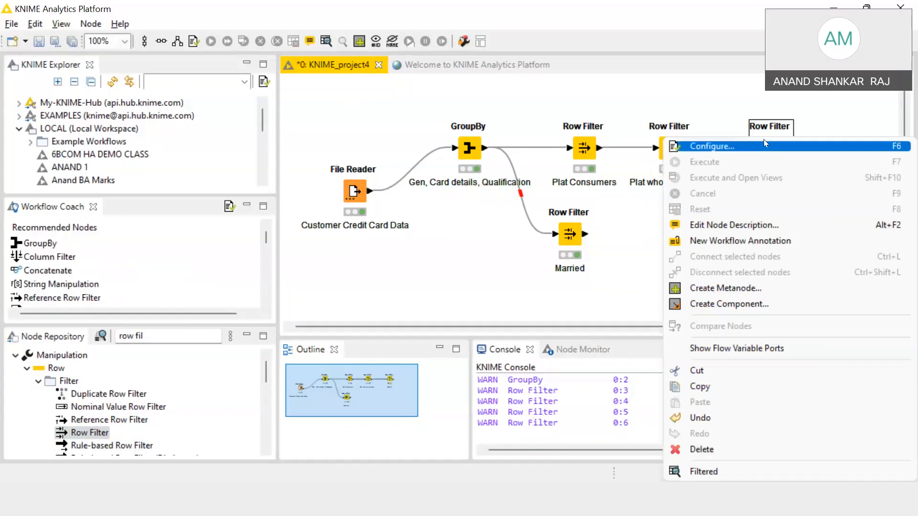
click(764, 141)
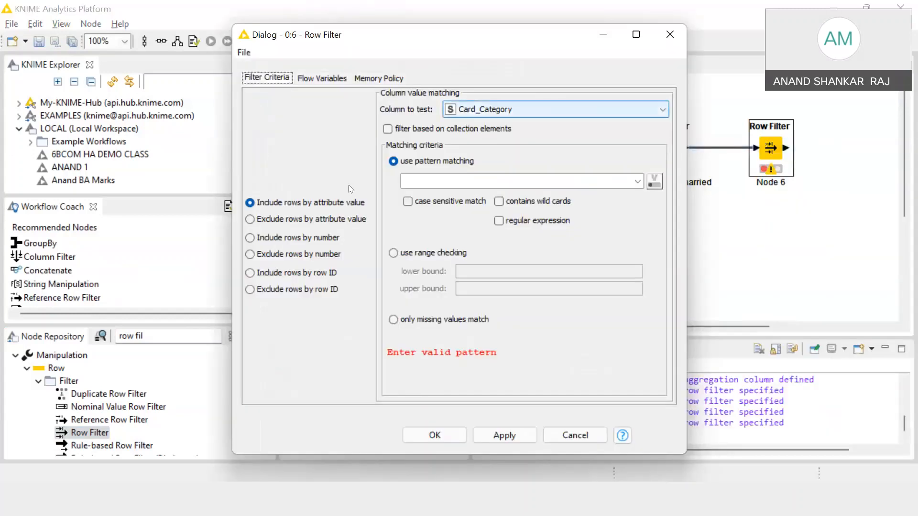
click(517, 110)
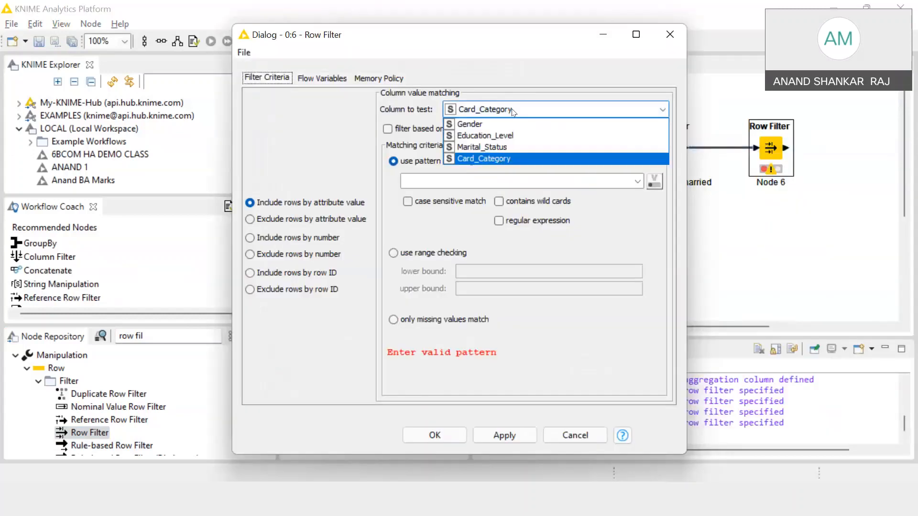
click(502, 136)
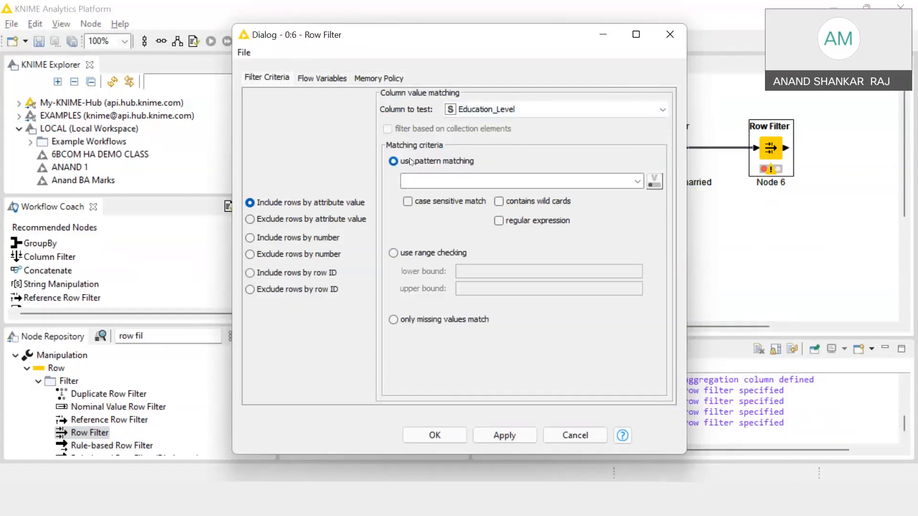
click(466, 181)
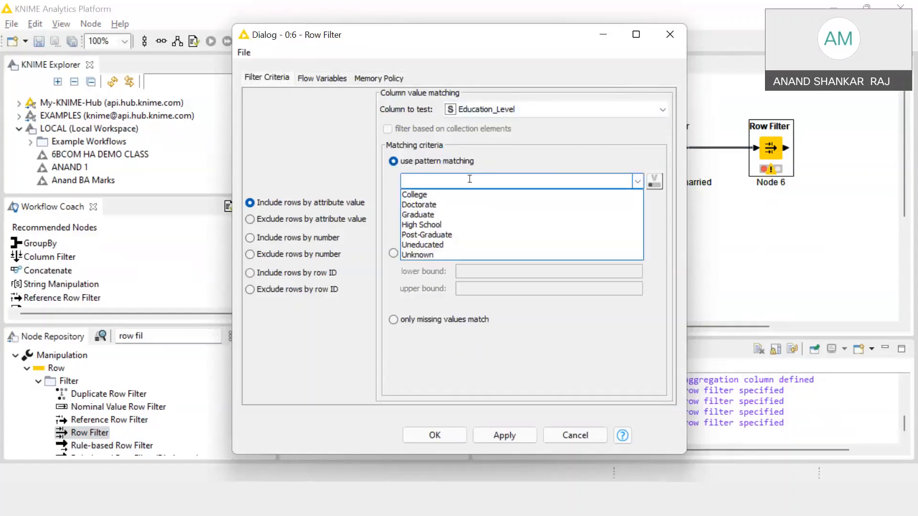
click(412, 208)
click(499, 435)
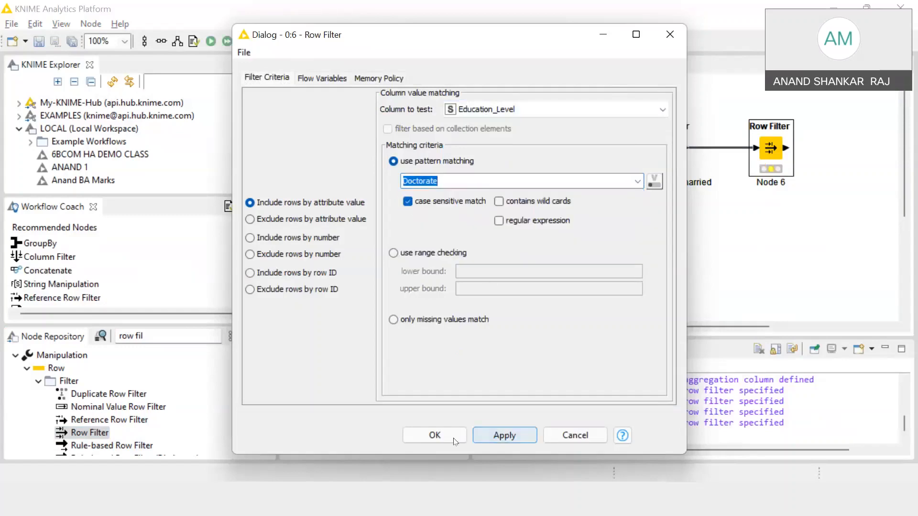
Step: Execute the Node 6 Row Filter and check the card category, marital status and education values in its filtered table
right_click(770, 146)
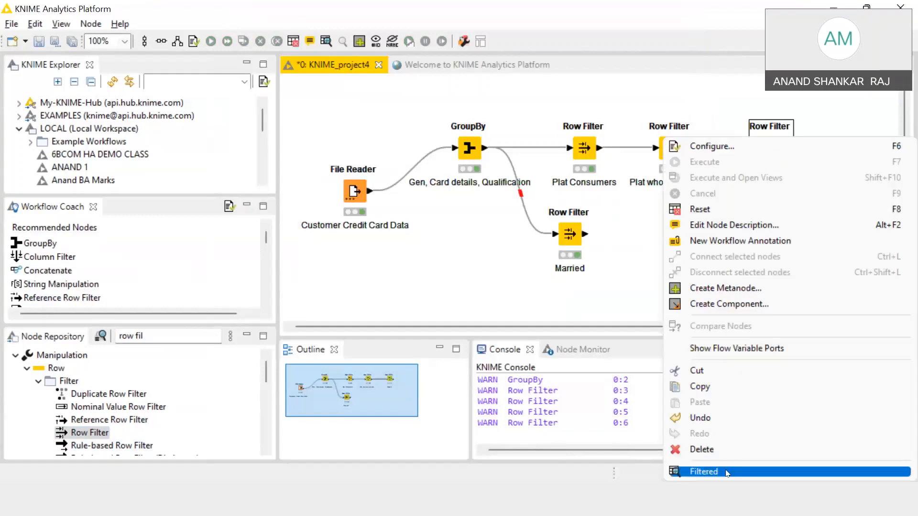
click(703, 472)
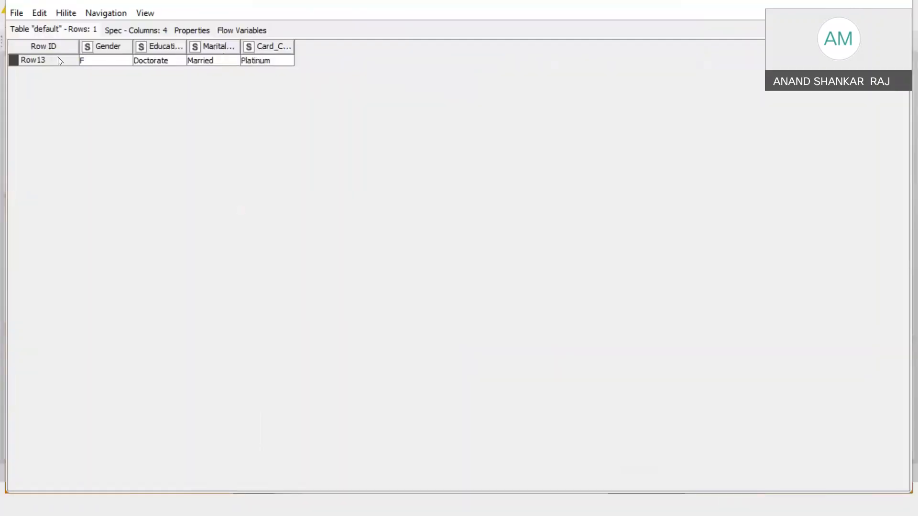
click(258, 60)
click(209, 61)
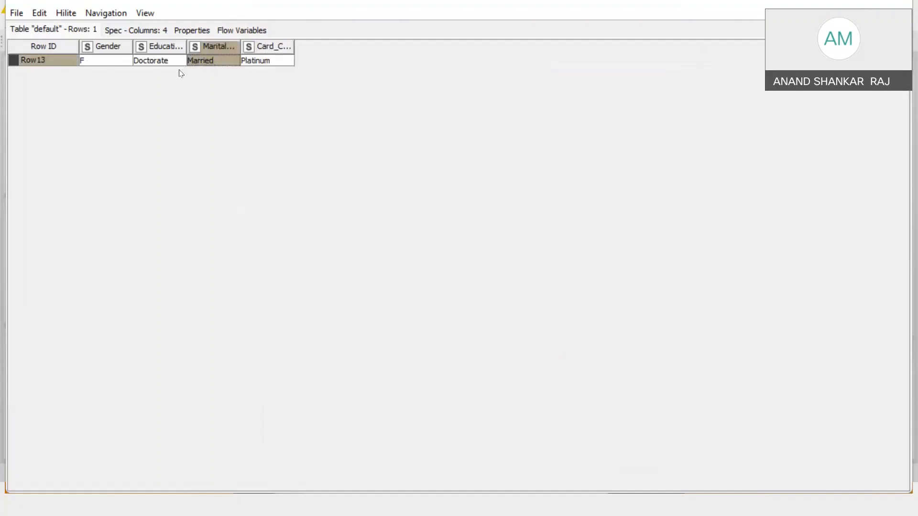
click(158, 60)
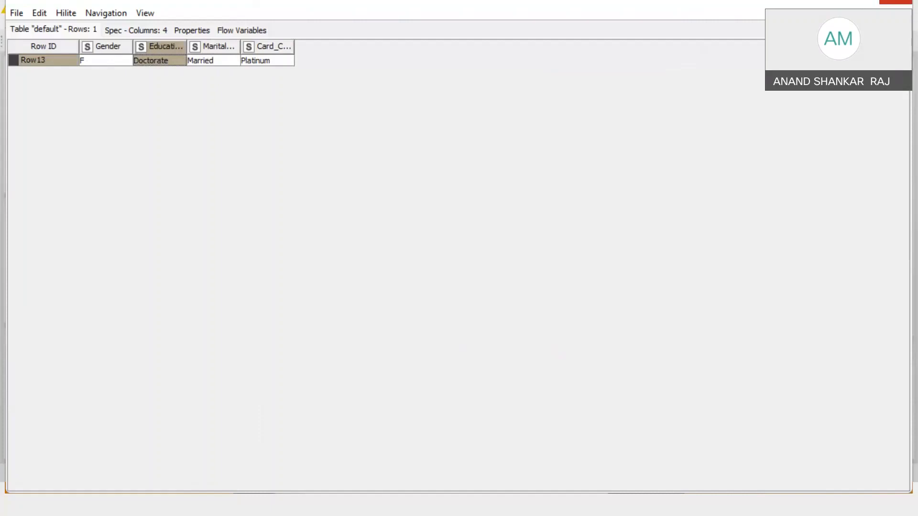
click(896, 2)
Step: Rename the Node 6 Row Filter as "Married, Plat, Doctorate"
right_click(764, 154)
click(648, 245)
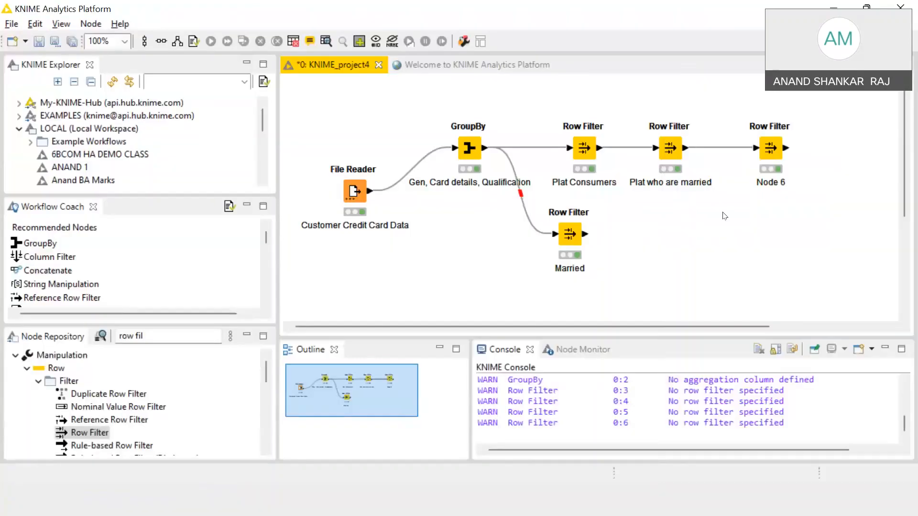
double_click(770, 181)
key(BackSpace)
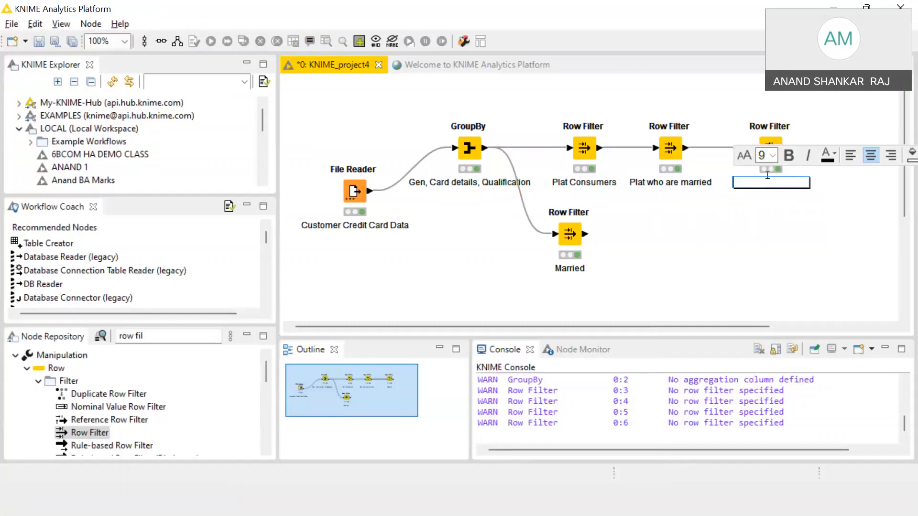
text(Married, Plat, Doctorate)
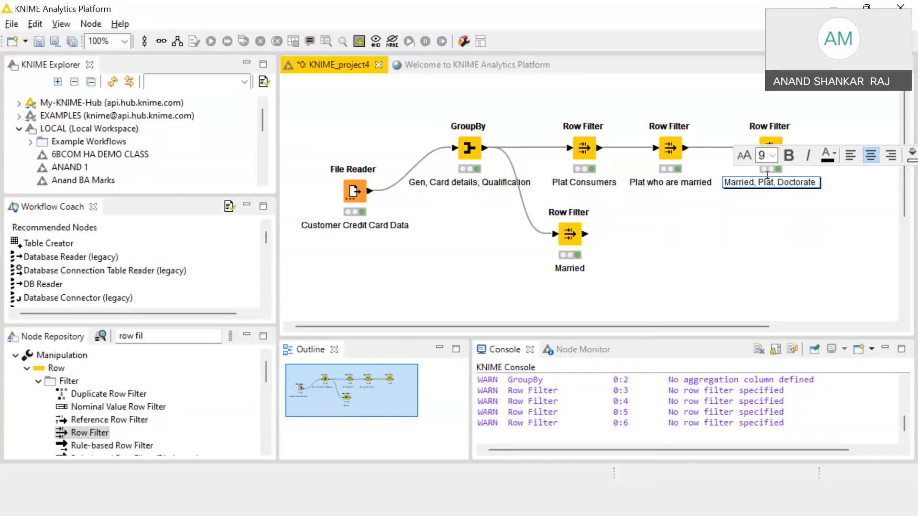
click(768, 259)
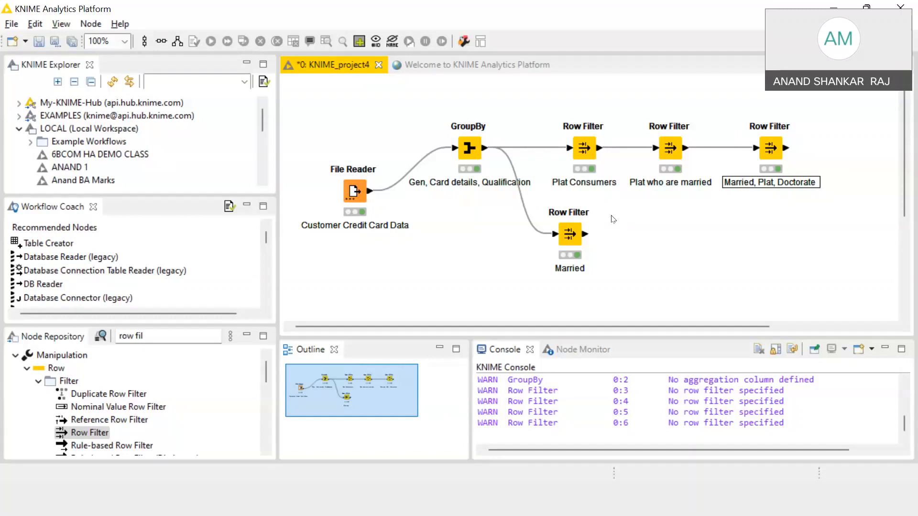
click(715, 193)
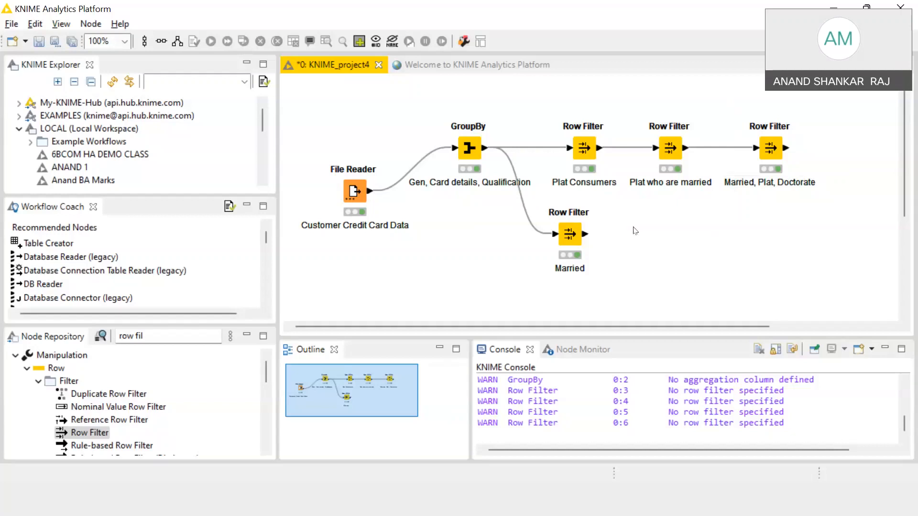
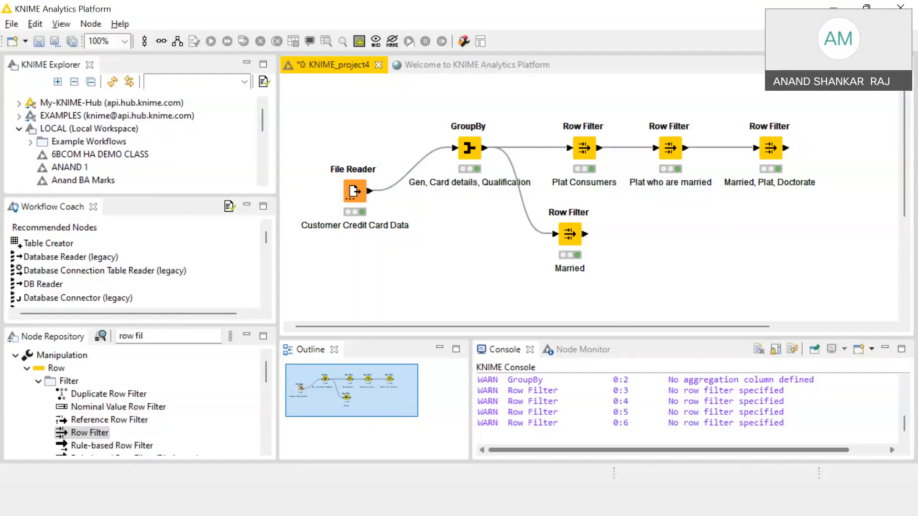
click(574, 29)
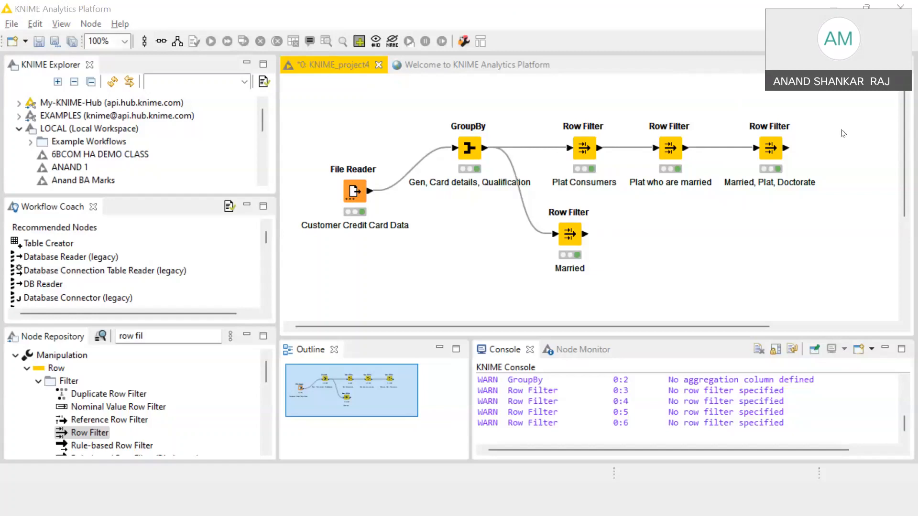
click(746, 303)
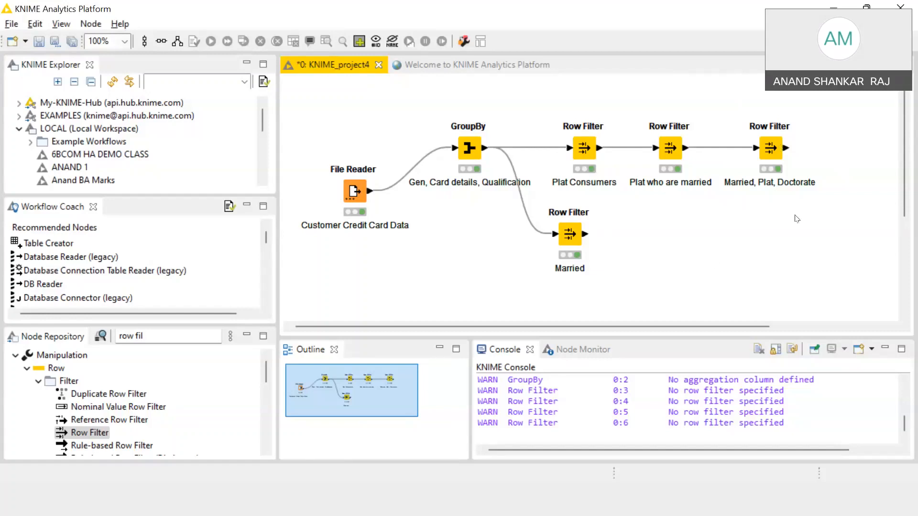
Step: Delete the "Plat who are married" and "Married, Plat, Doctorate" Row Filter nodes together from the workflow
drag(792, 212, 653, 150)
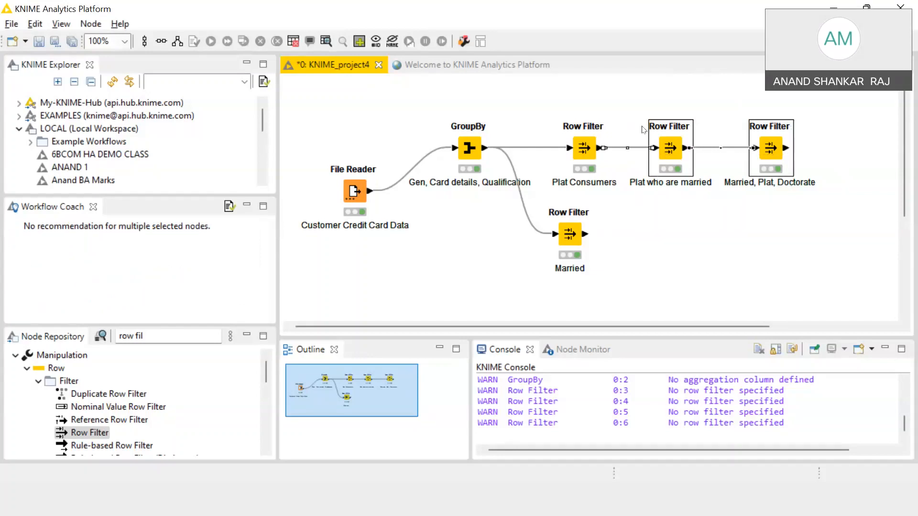
key(Delete)
click(533, 258)
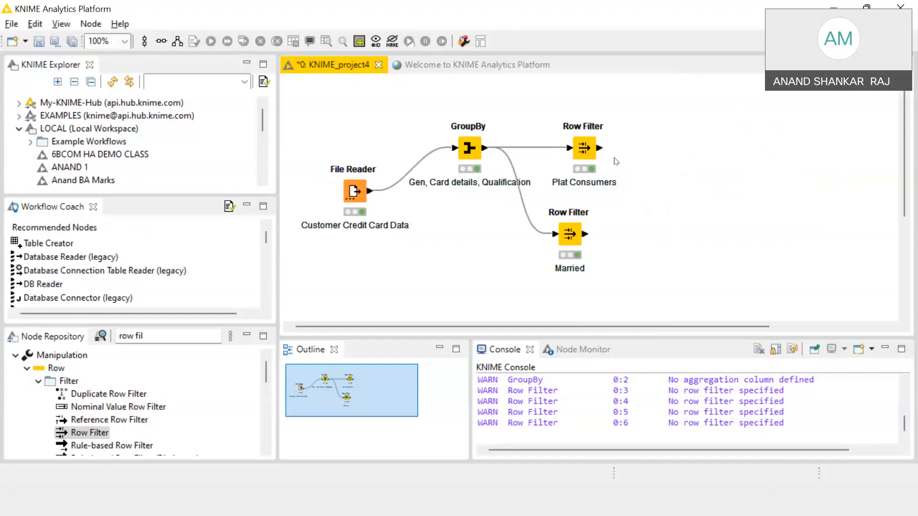
Step: Delete the Plat Consumers Row Filter node along with its connection to the GroupBy node
right_click(590, 147)
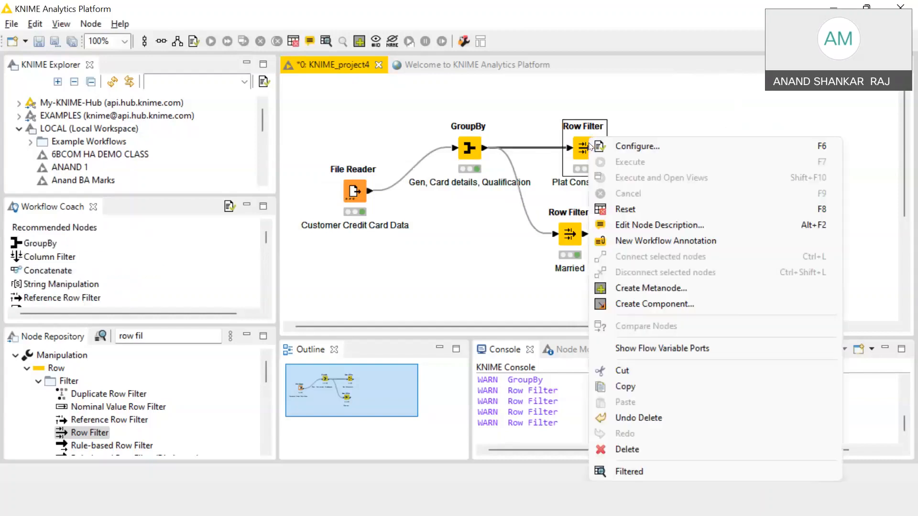
click(661, 109)
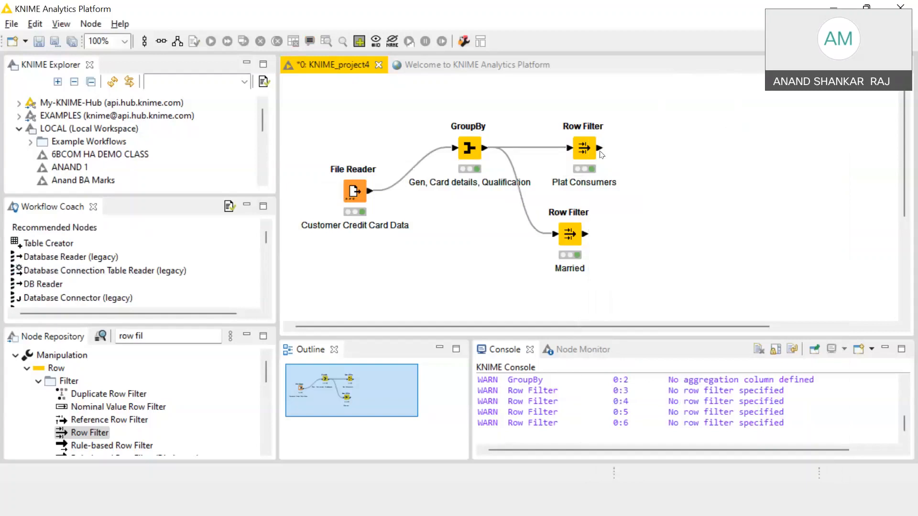
right_click(602, 154)
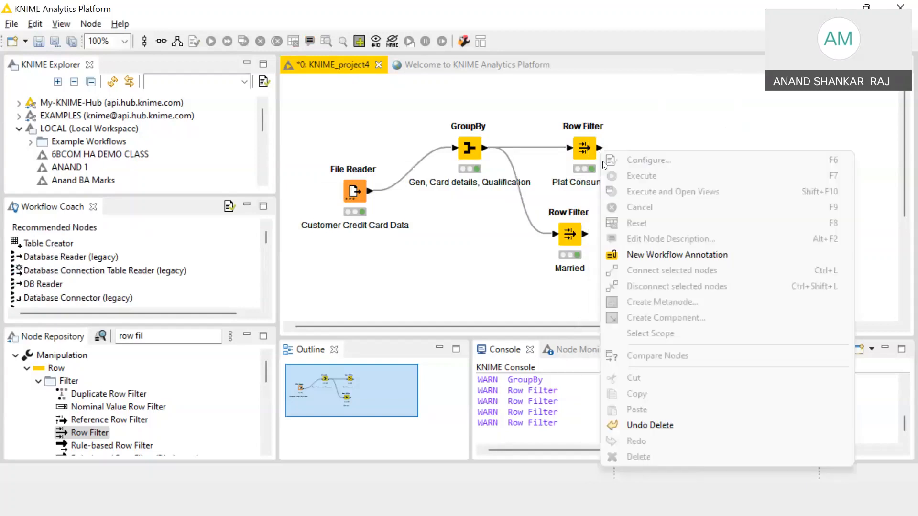
right_click(574, 145)
click(613, 450)
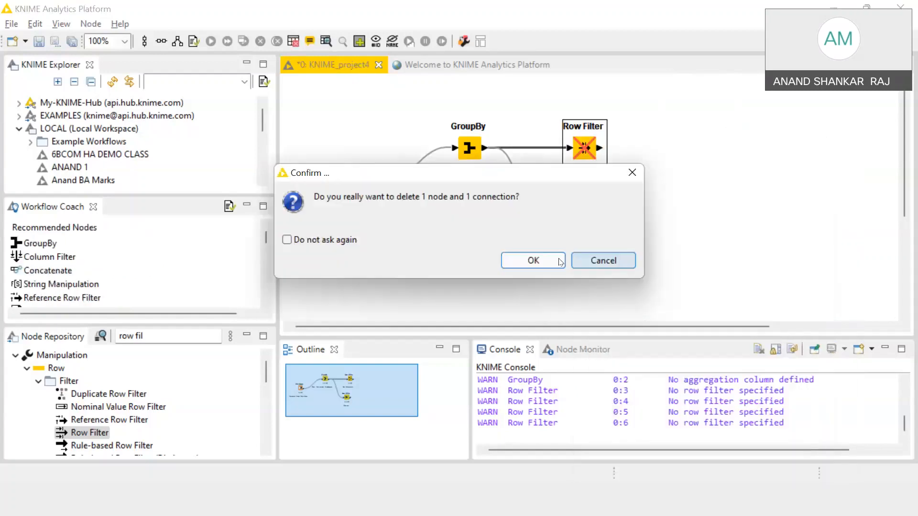
click(533, 260)
Step: Delete the Married Row Filter node along with its connection to the GroupBy node
right_click(576, 263)
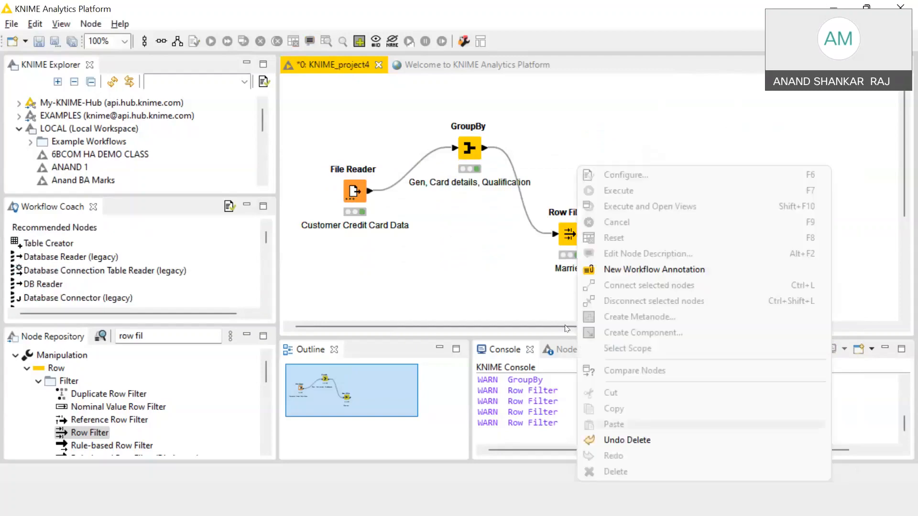
click(542, 253)
right_click(566, 235)
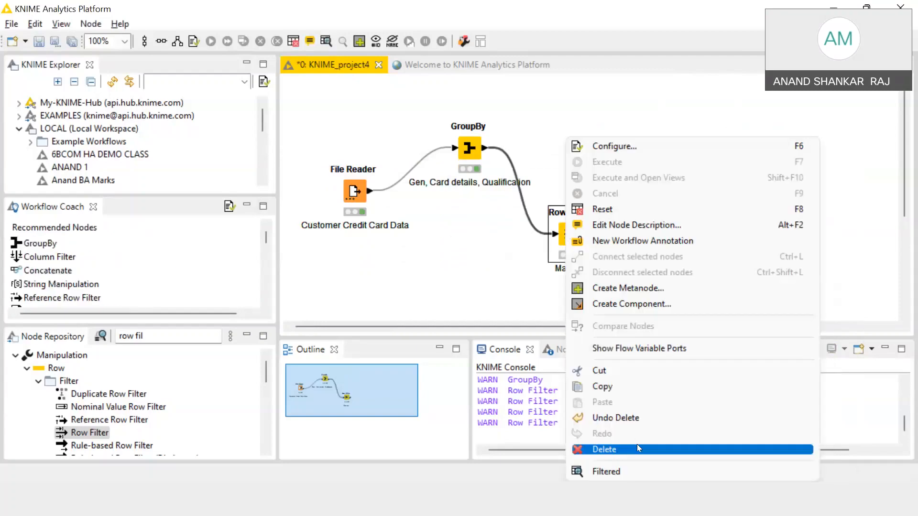
click(637, 445)
click(534, 261)
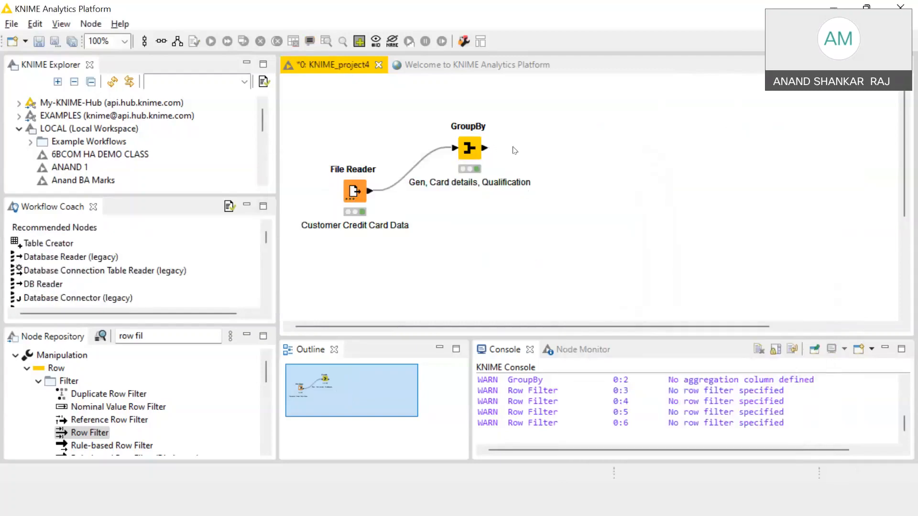
Step: Delete the GroupBy node along with its connection to the File Reader
right_click(476, 151)
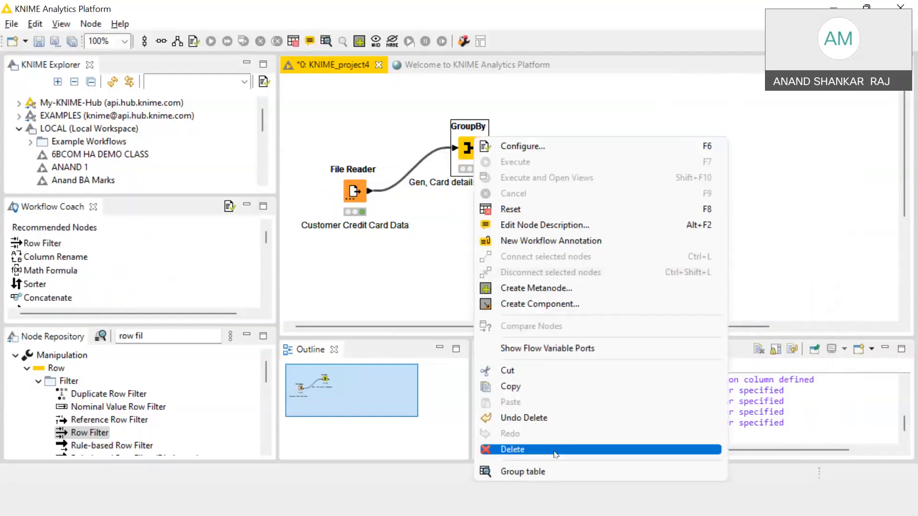
key(Return)
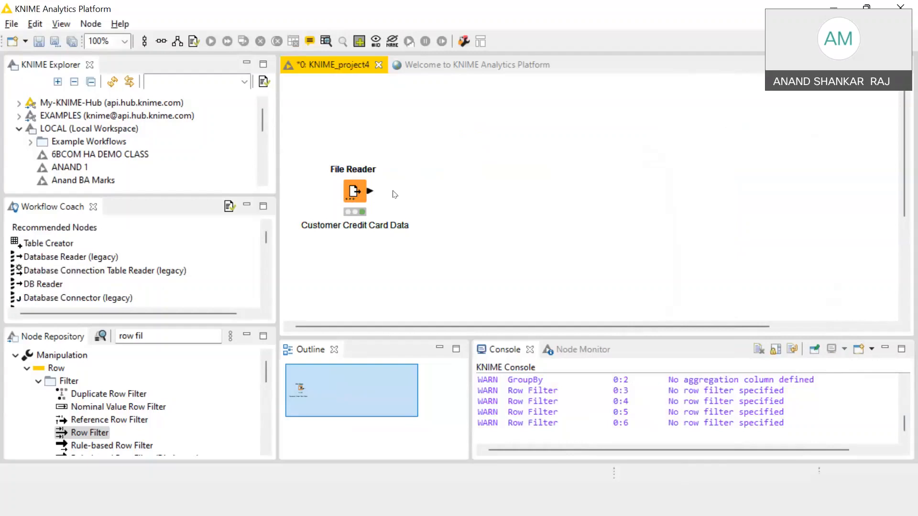
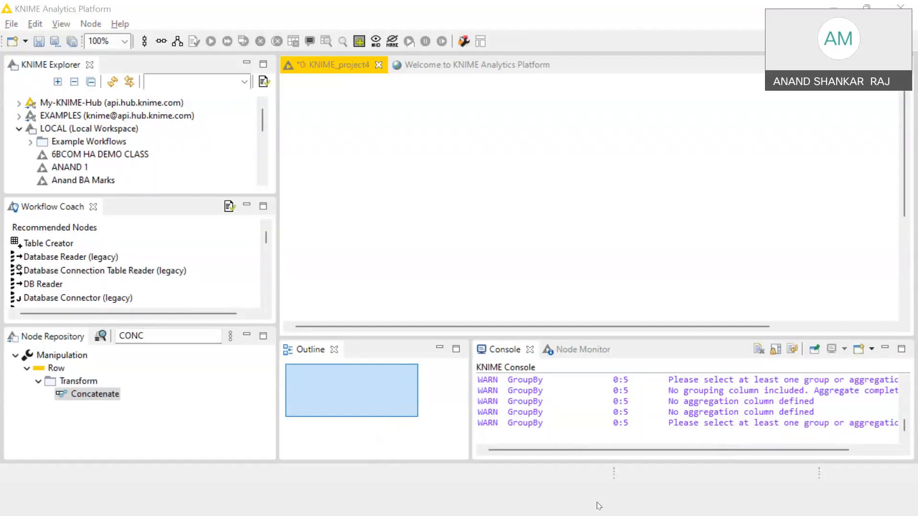
Step: Find the File Reader by filtering the node repository for "FILE" and place it in the upper-left area of the empty workflow
click(623, 509)
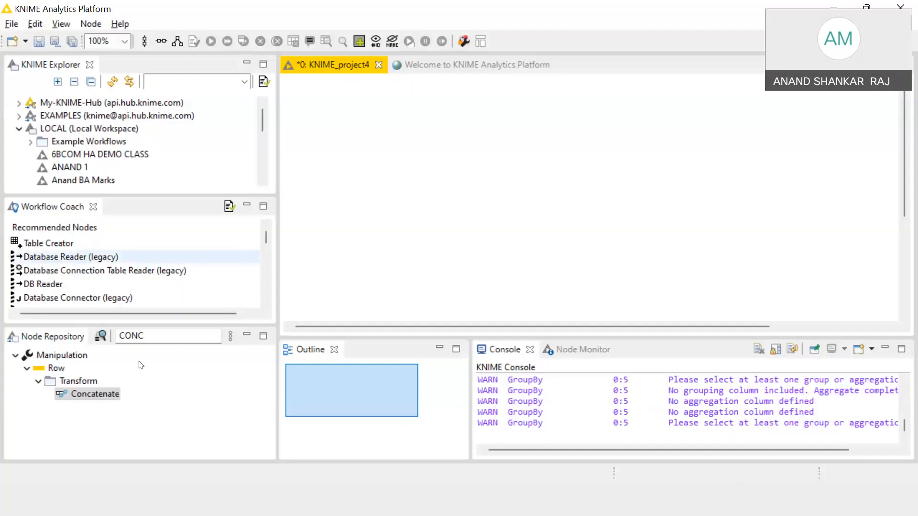
click(161, 330)
key(BackSpace)
key(BackSpace)
key(BackSpace)
key(BackSpace)
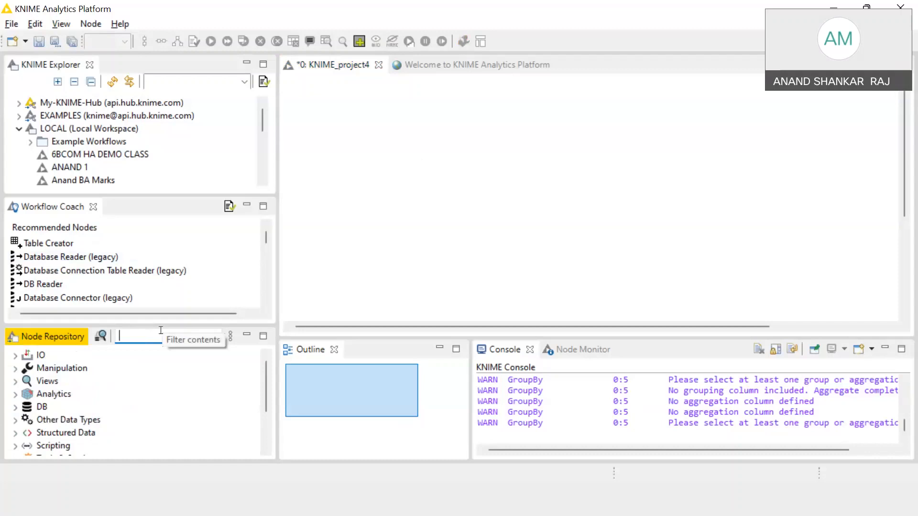
text(FILE)
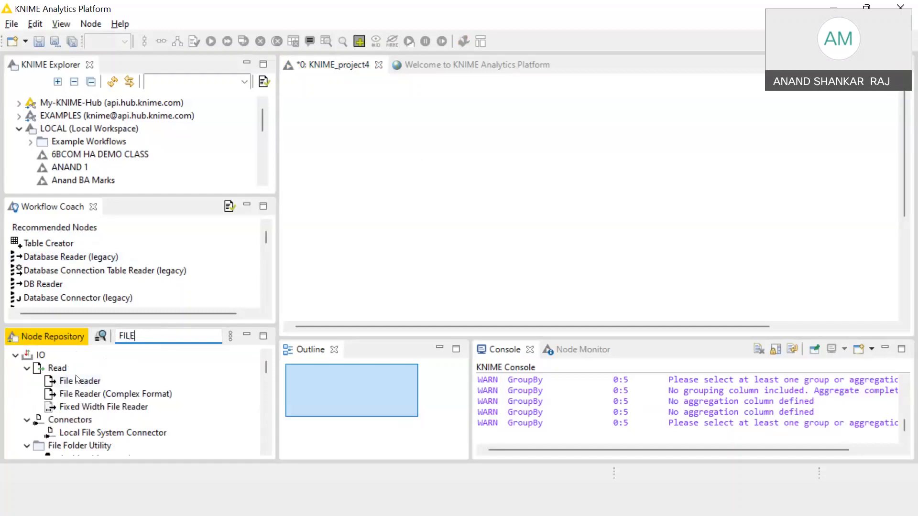
drag(79, 381, 353, 193)
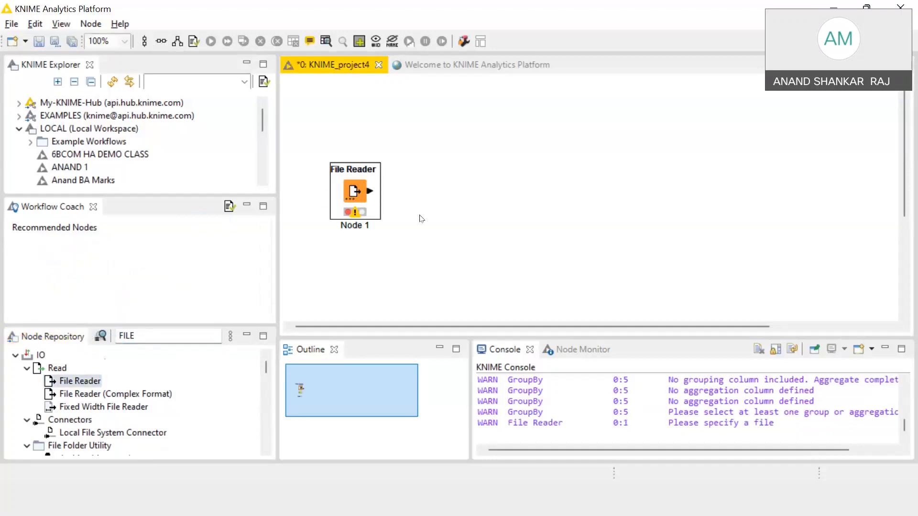
click(351, 198)
click(440, 163)
drag(354, 188, 341, 130)
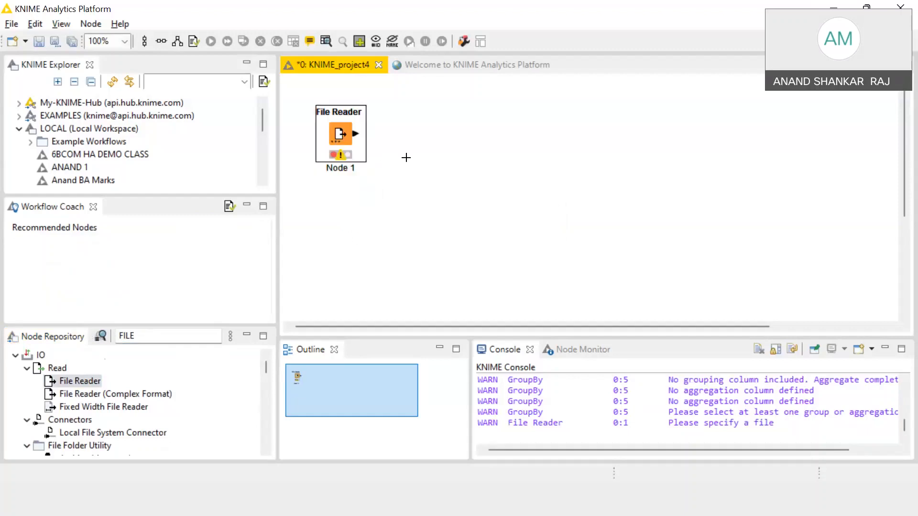
Step: Rename the Node 1 File Reader as "BEFORE 1995"
double_click(353, 168)
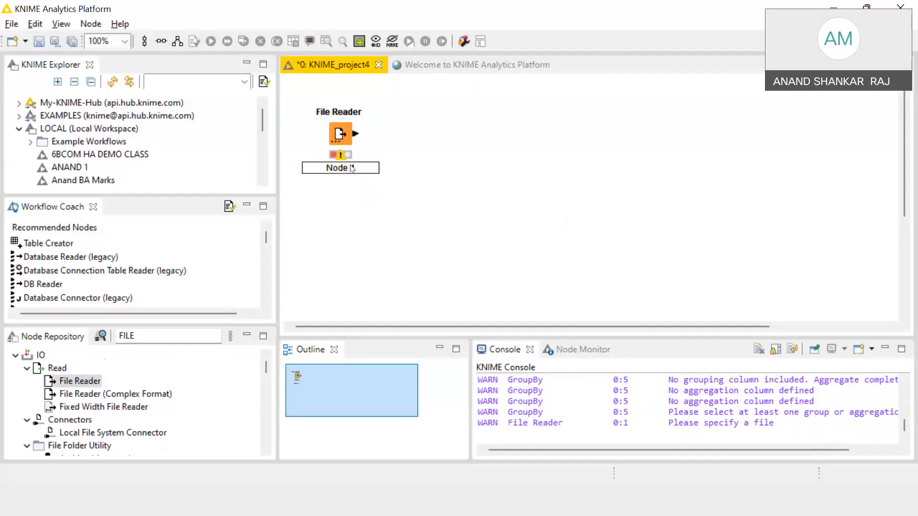
text(BE)
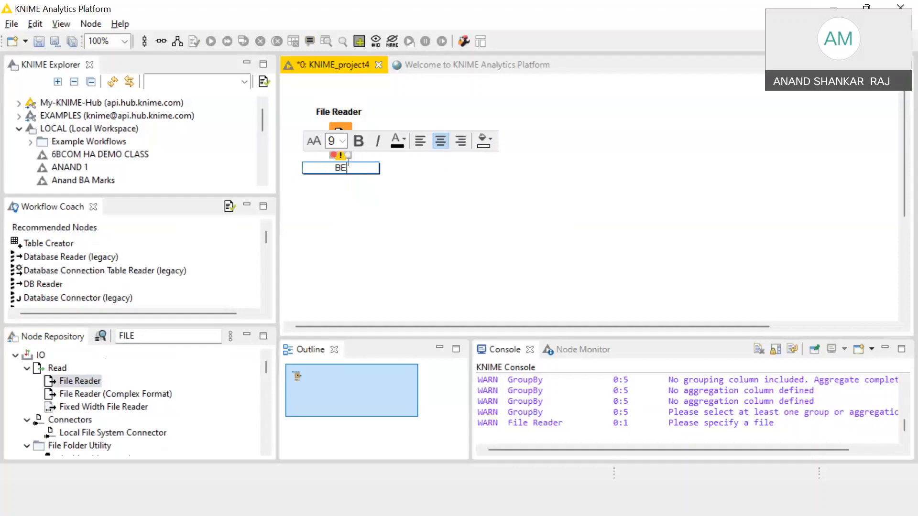
text(FORE 1995)
click(393, 199)
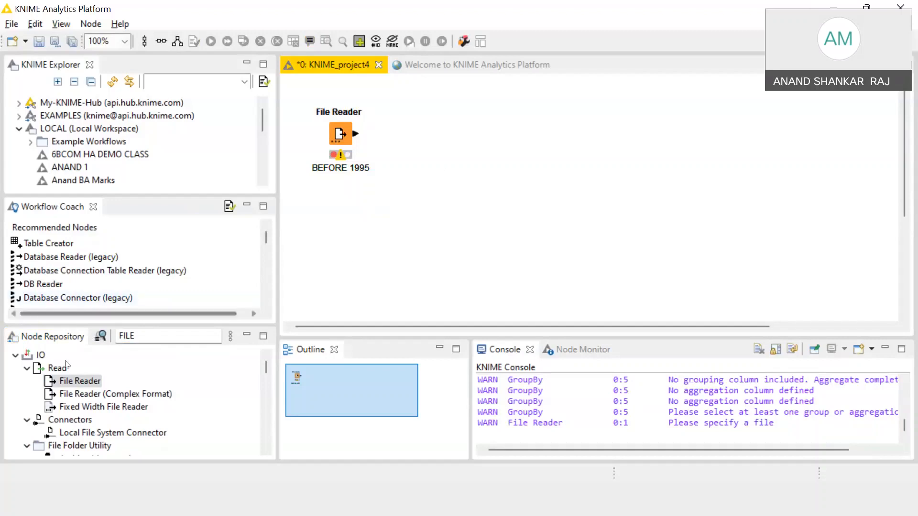
Step: Add a second File Reader below the BEFORE 1995 node and label it "POST-1995"
drag(74, 382, 332, 246)
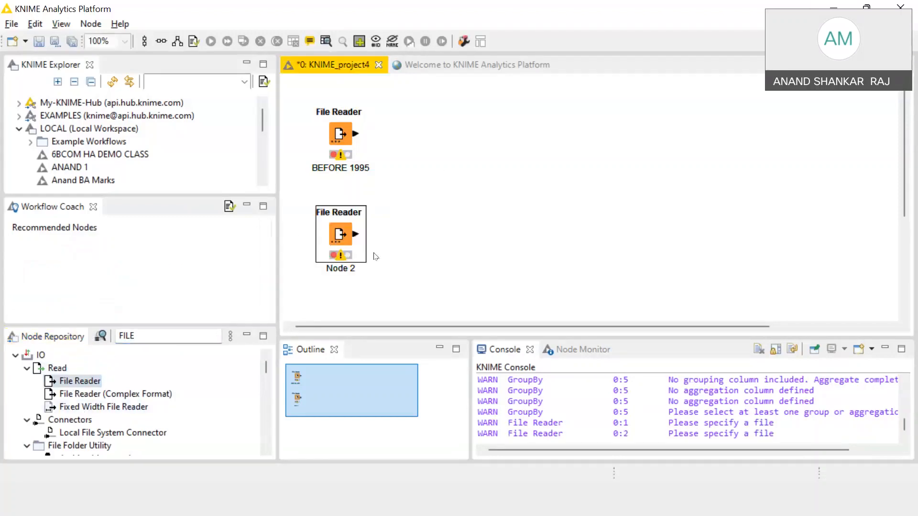
double_click(347, 268)
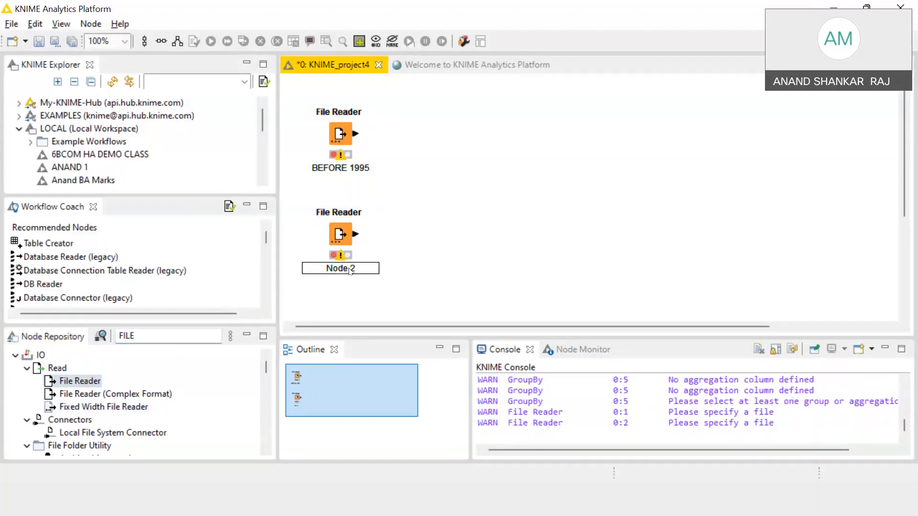
text(P)
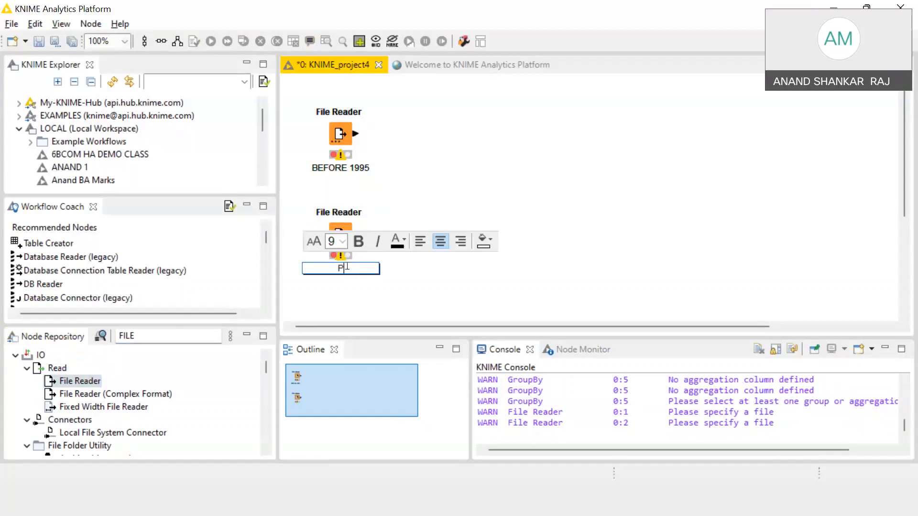
text(OST-1995)
click(558, 182)
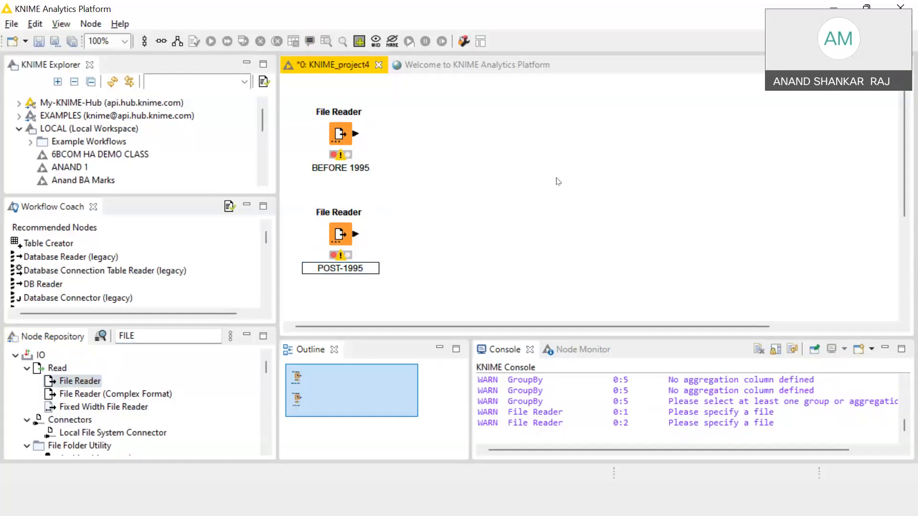
Step: Configure the BEFORE 1995 File Reader to read Concatinate 1.csv from the CONCATINATE folder inside Documents\KNMIE
click(341, 140)
right_click(341, 139)
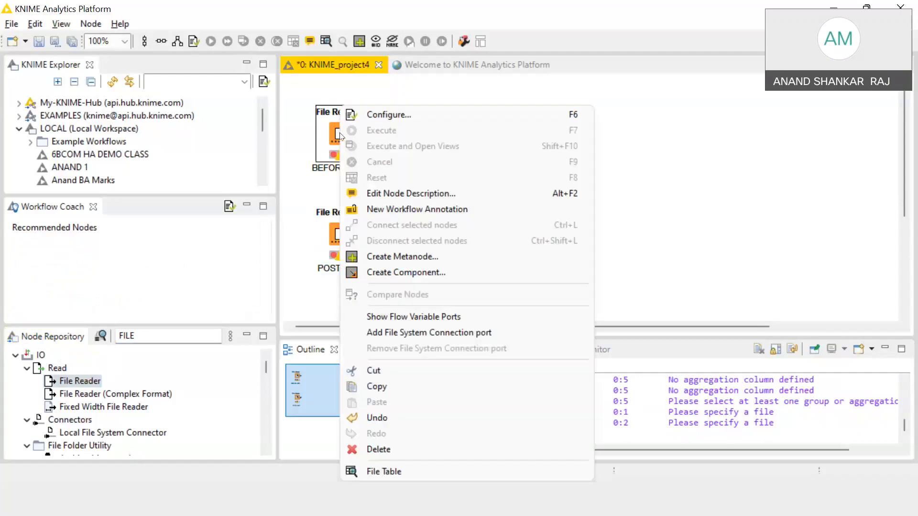
click(372, 116)
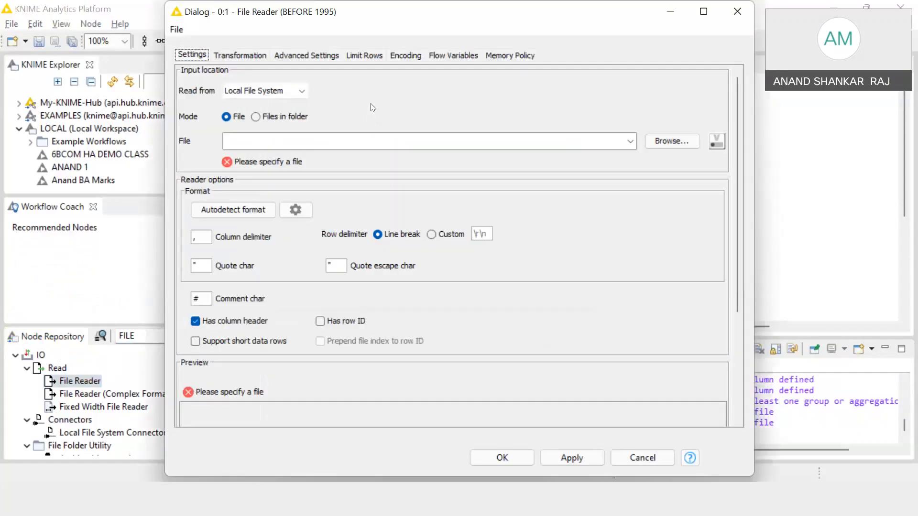
click(691, 139)
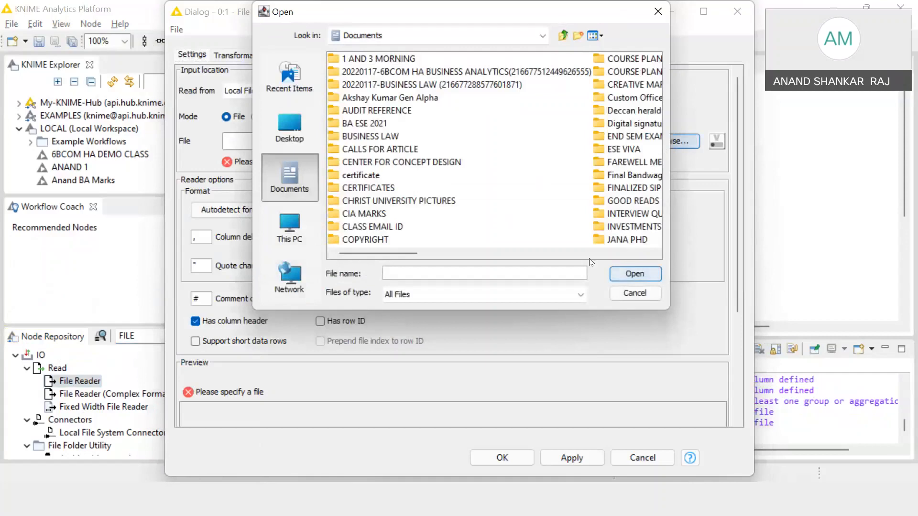
scroll(590, 259, right, 1)
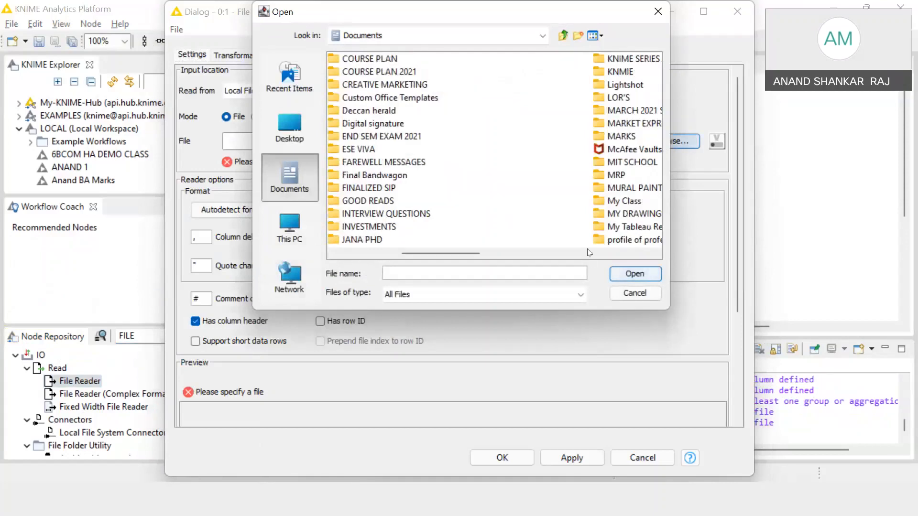
double_click(617, 71)
double_click(387, 58)
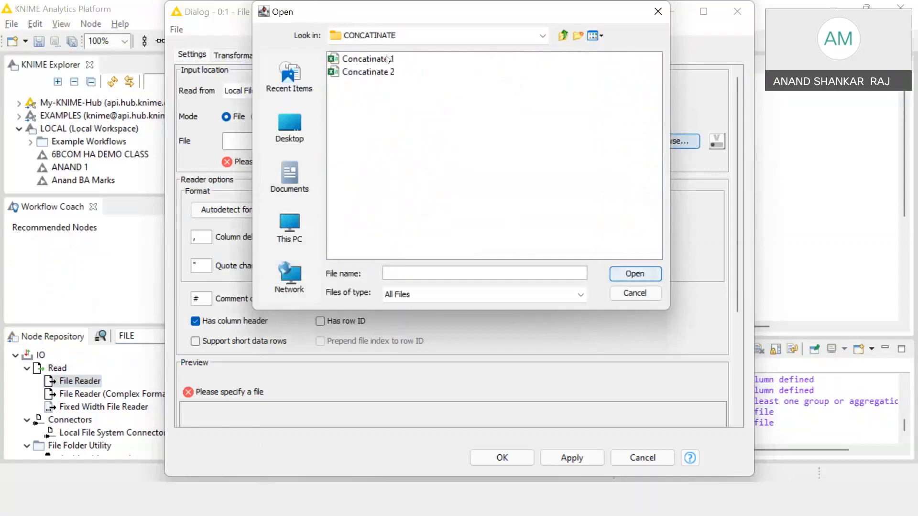
click(387, 59)
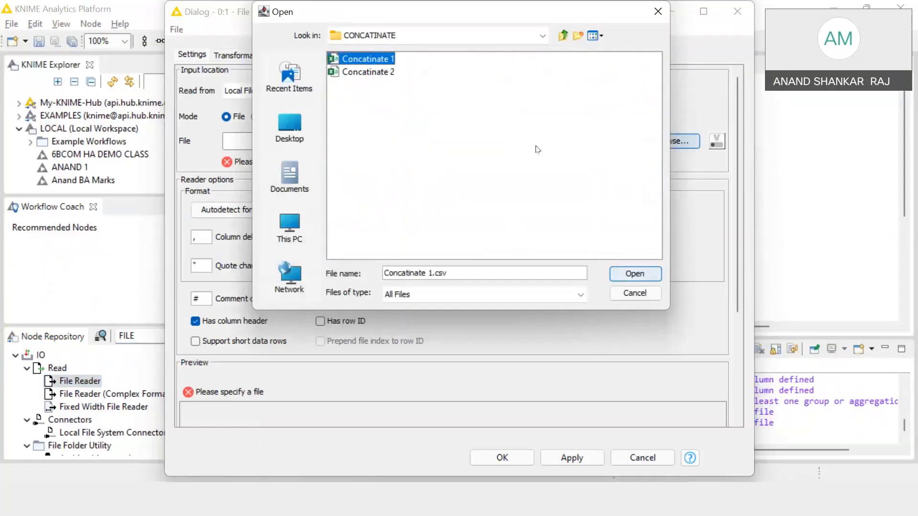
click(644, 272)
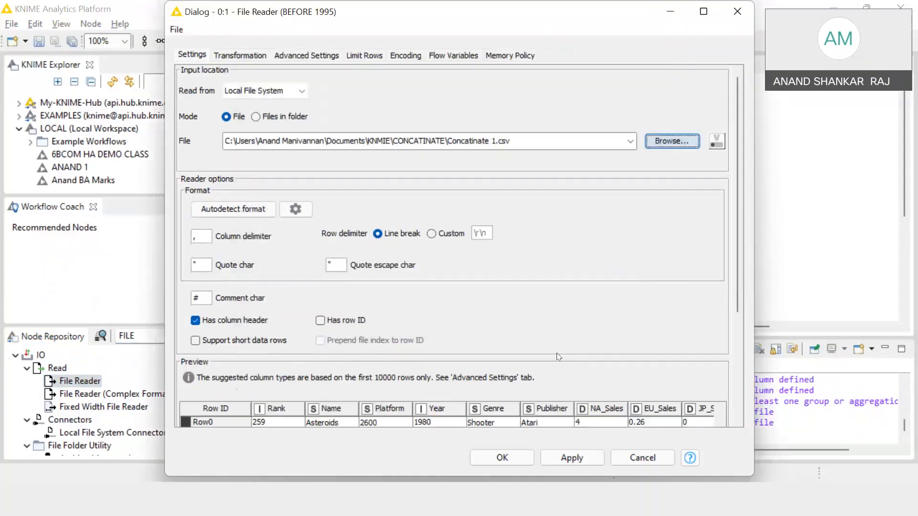
click(554, 455)
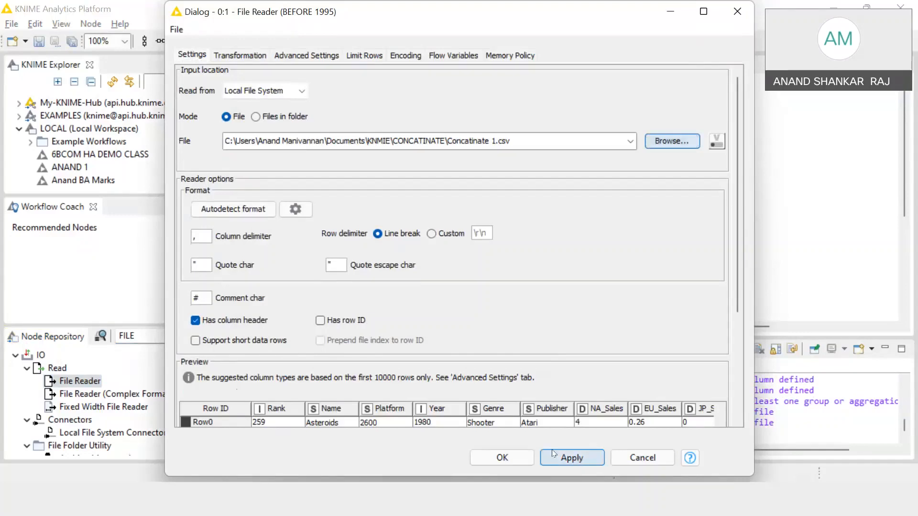
click(523, 456)
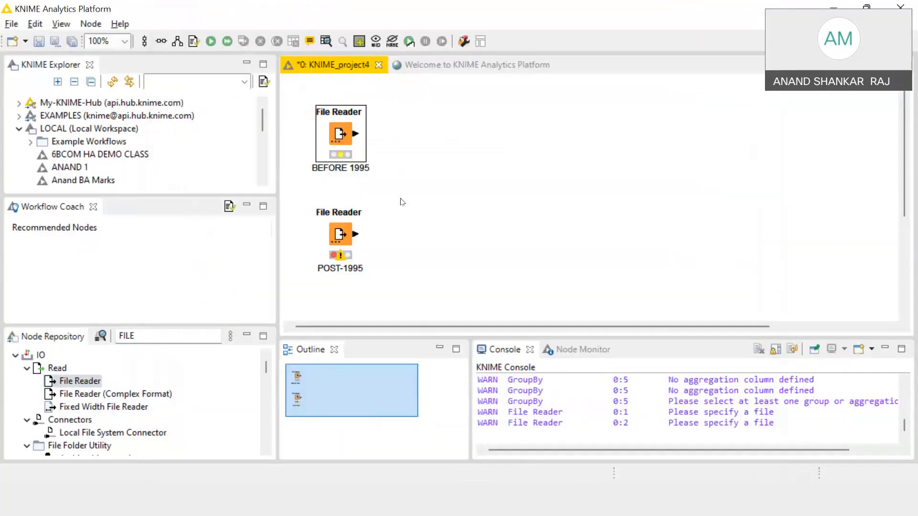
Step: Execute the BEFORE 1995 File Reader and open its output file table
right_click(339, 136)
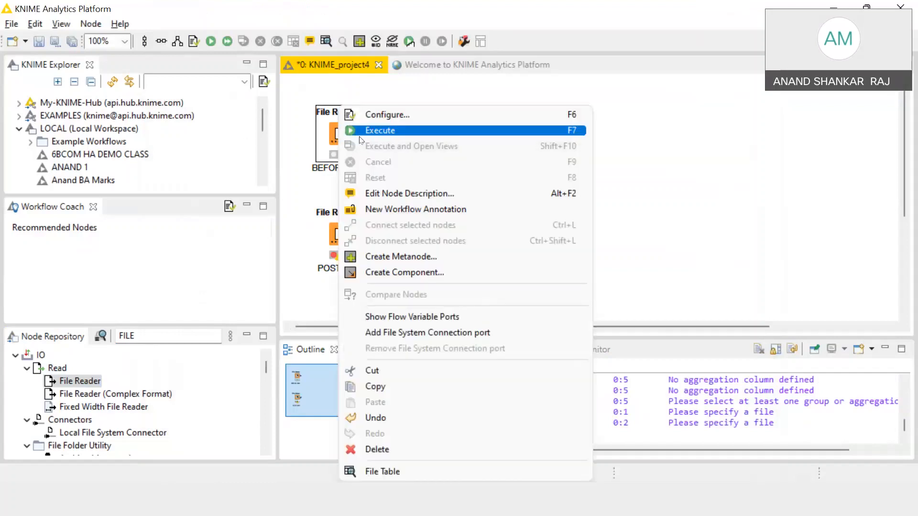
click(359, 136)
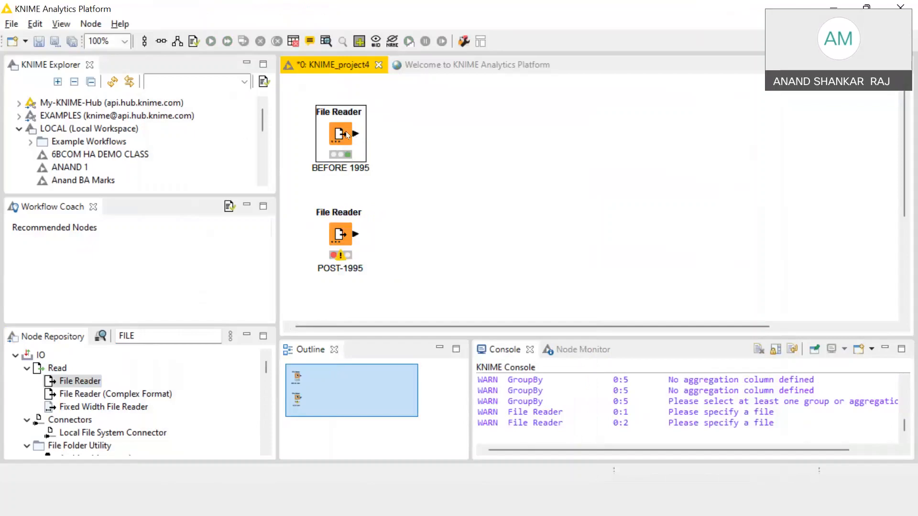
right_click(348, 135)
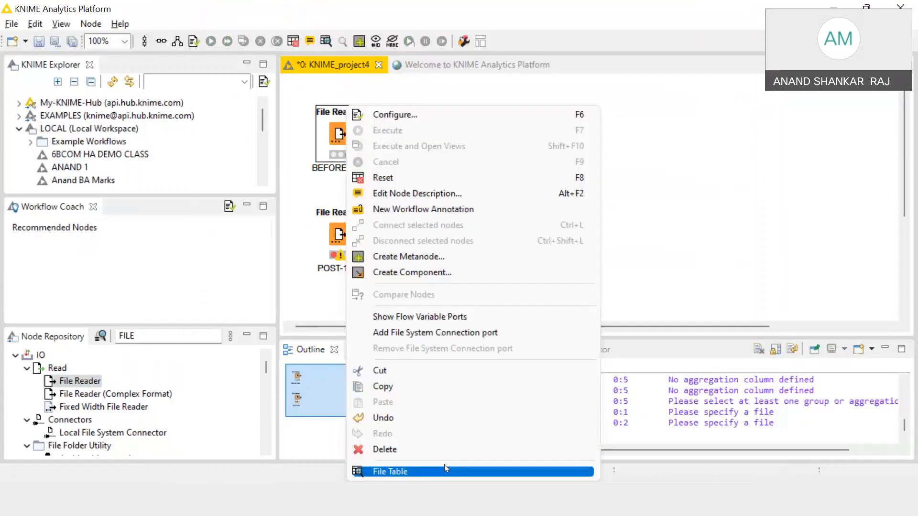
click(444, 467)
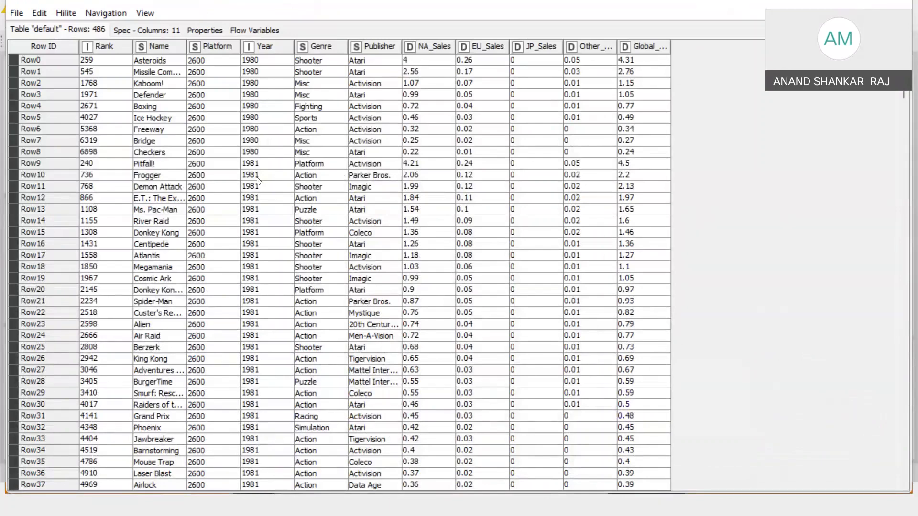
Step: Examine the BEFORE 1995 table's Year column from the first row through the last
click(111, 52)
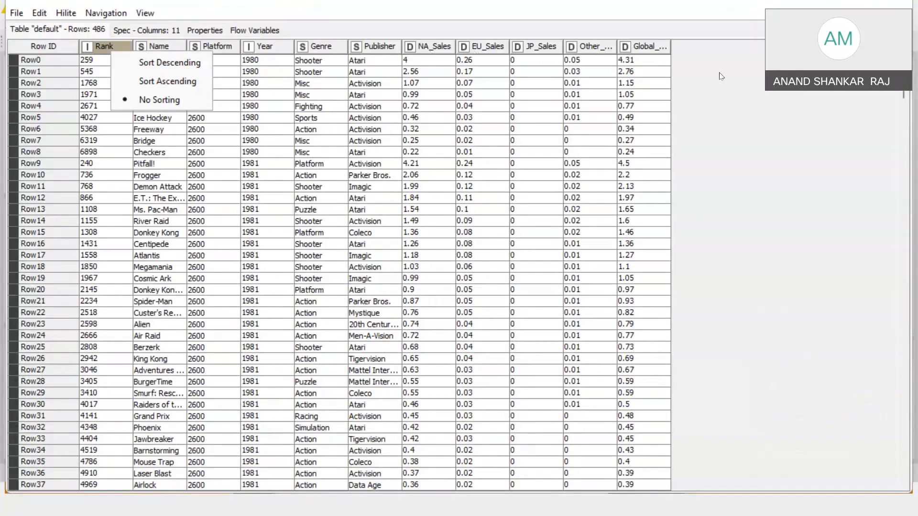
click(696, 131)
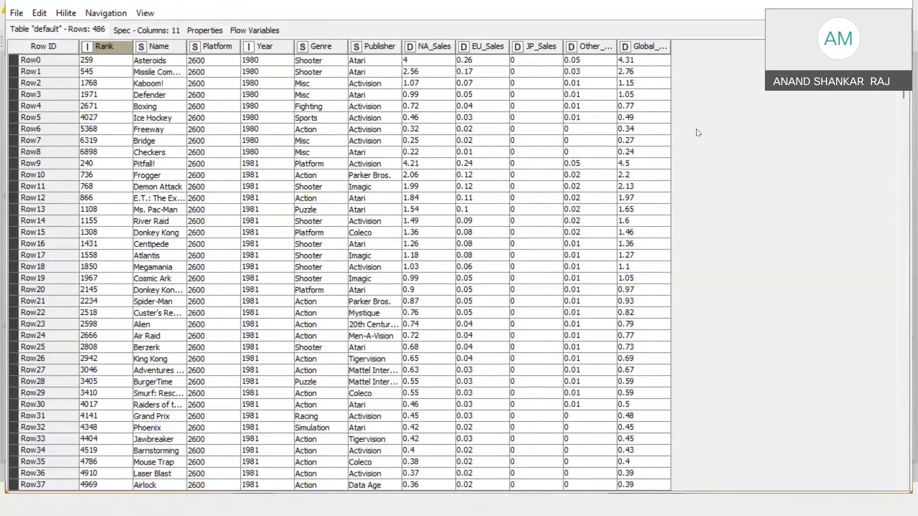
click(271, 64)
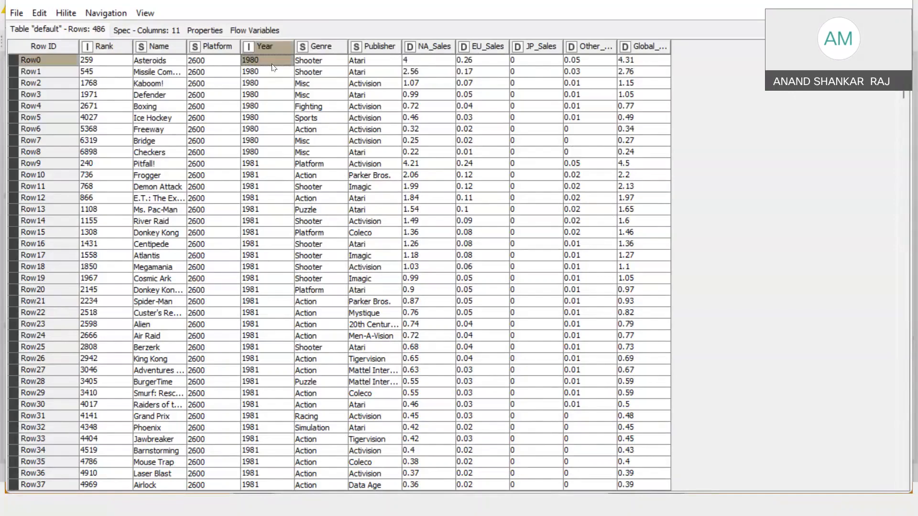
scroll(274, 66, down, 20)
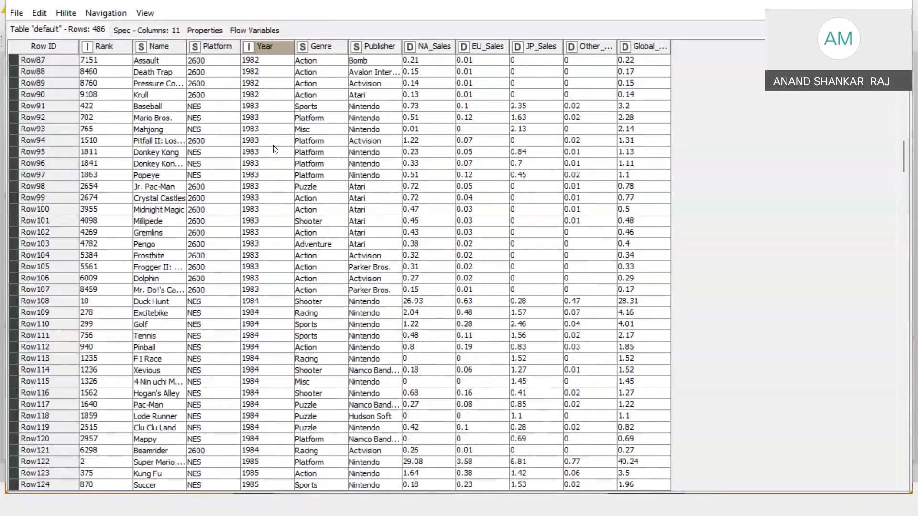
scroll(280, 188, down, 20)
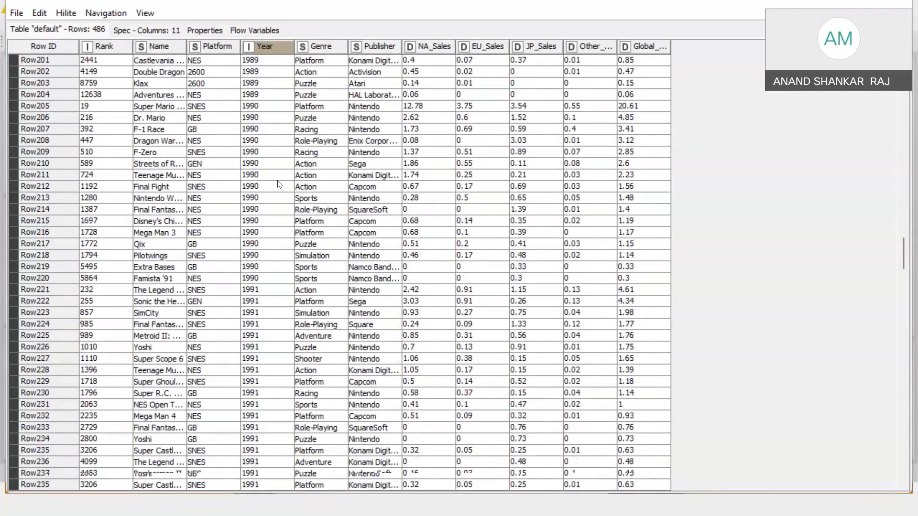
scroll(276, 173, down, 20)
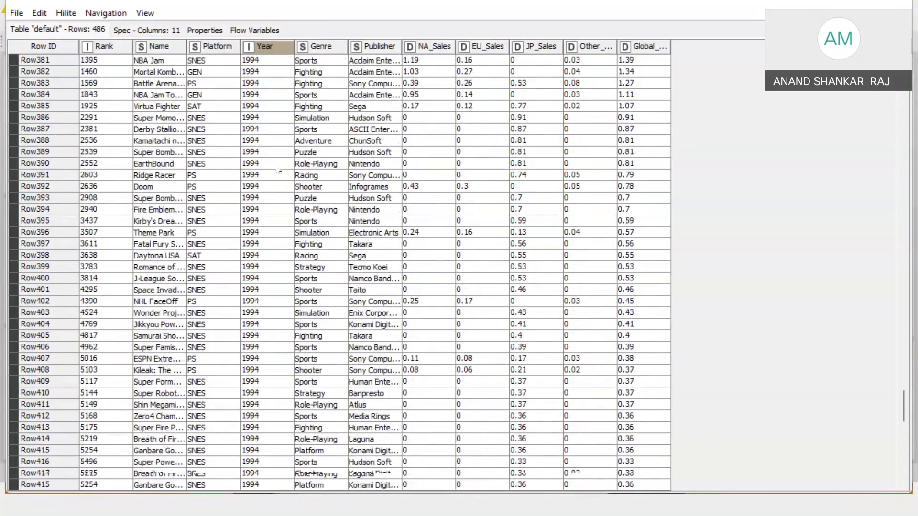
scroll(267, 162, down, 4)
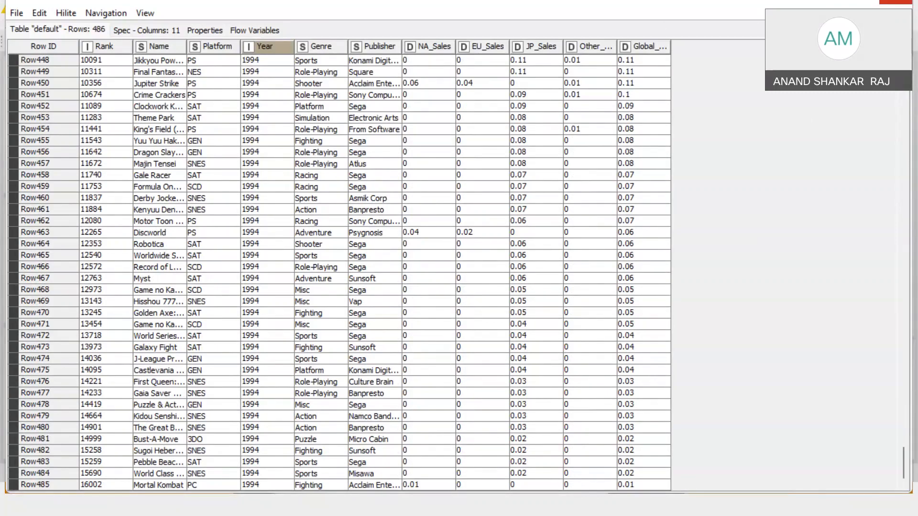
Step: Close the open table and configure the POST-1995 File Reader to read Concatinate 2.csv from the CONCATINATE folder inside Documents\KNMIE
click(895, 2)
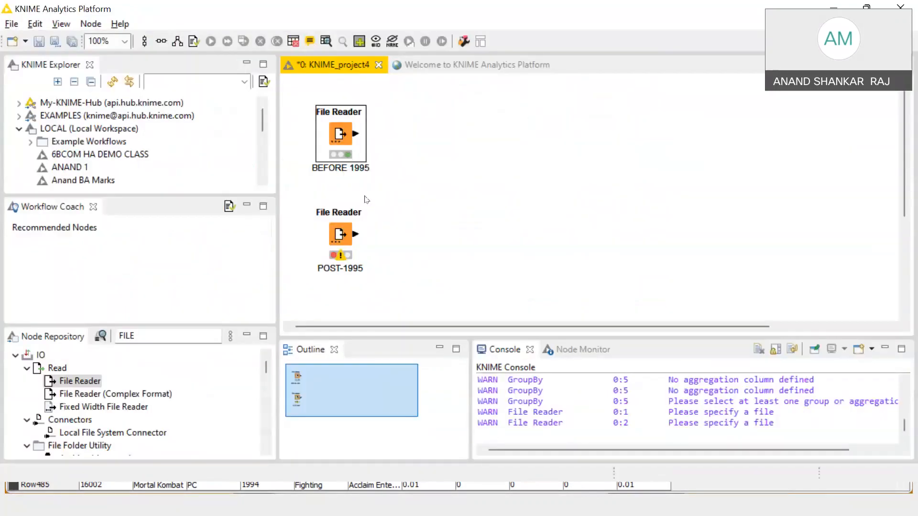
click(428, 211)
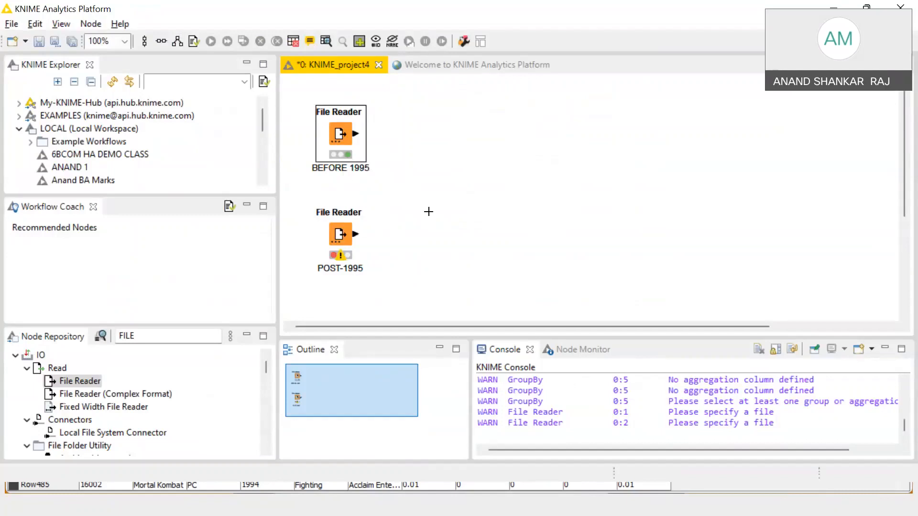
click(344, 242)
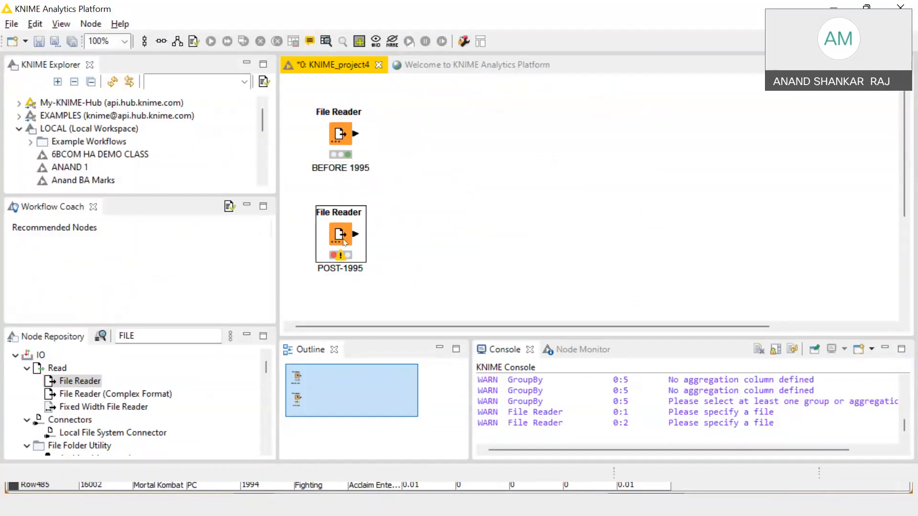
right_click(344, 243)
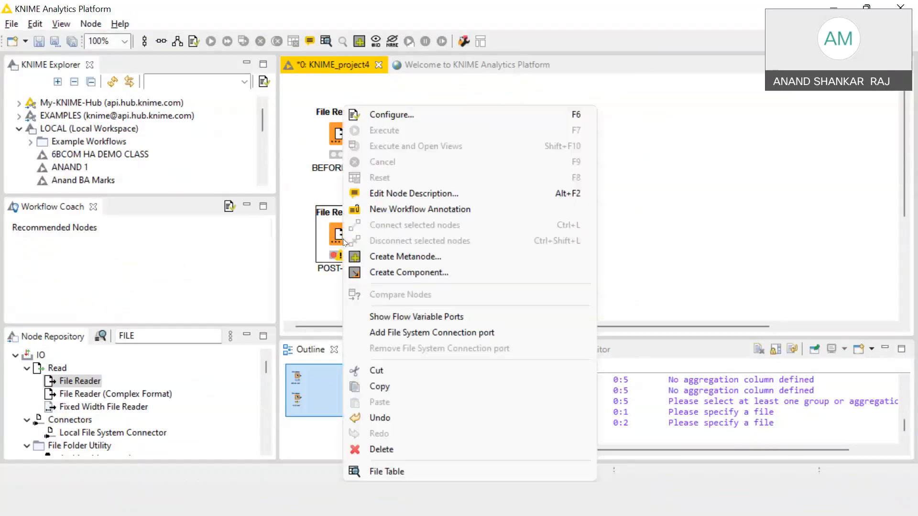
click(397, 114)
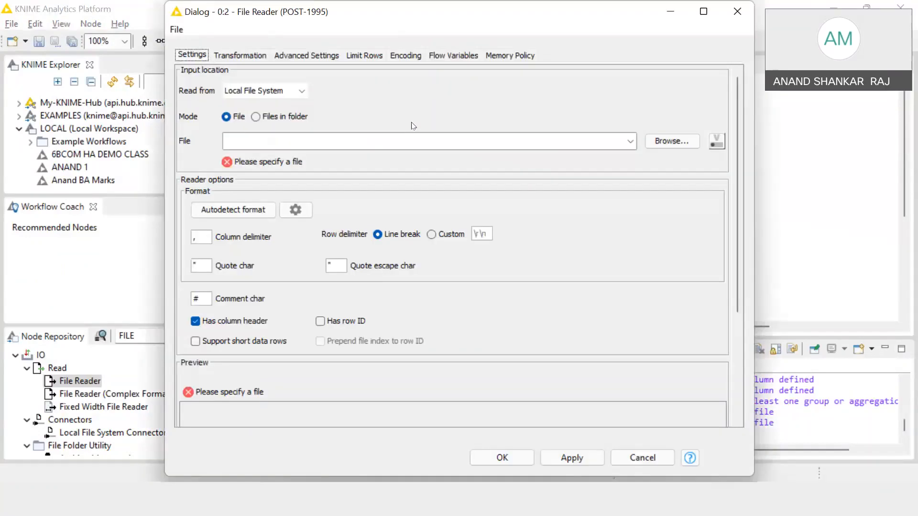
click(686, 141)
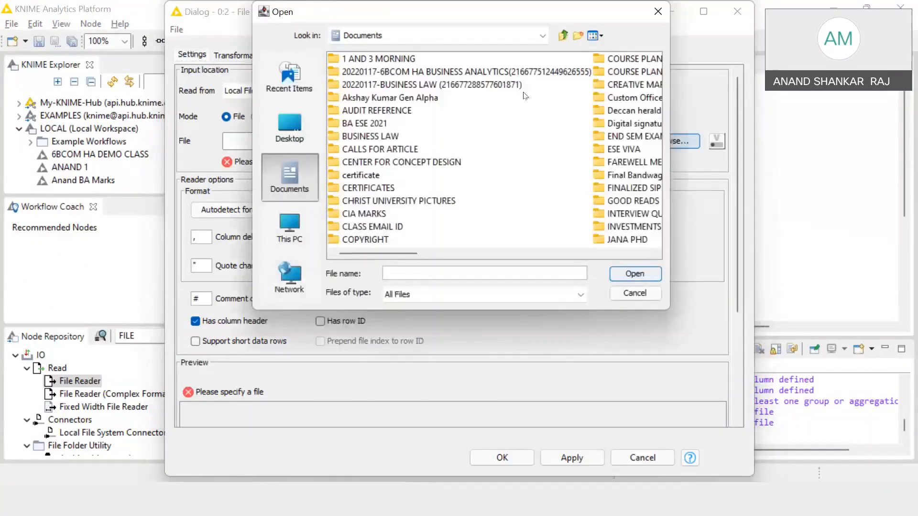
click(609, 256)
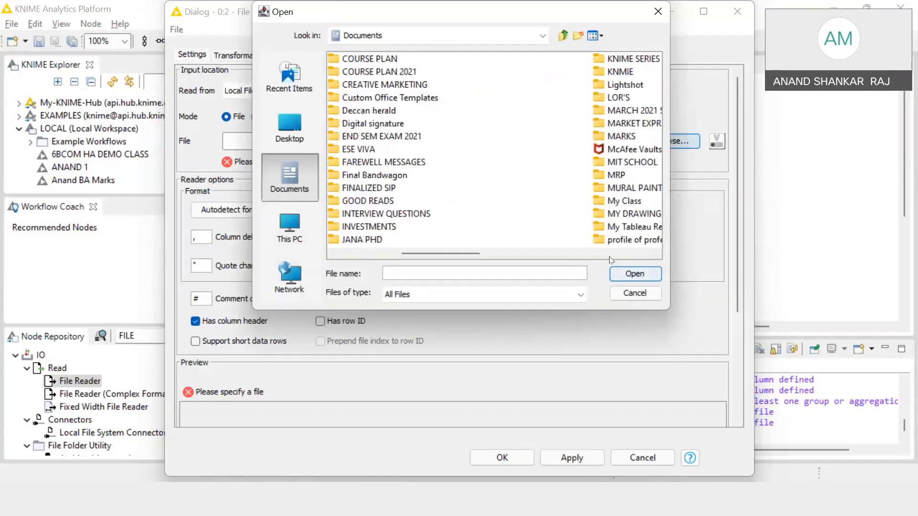
double_click(583, 76)
double_click(378, 59)
click(378, 72)
click(628, 276)
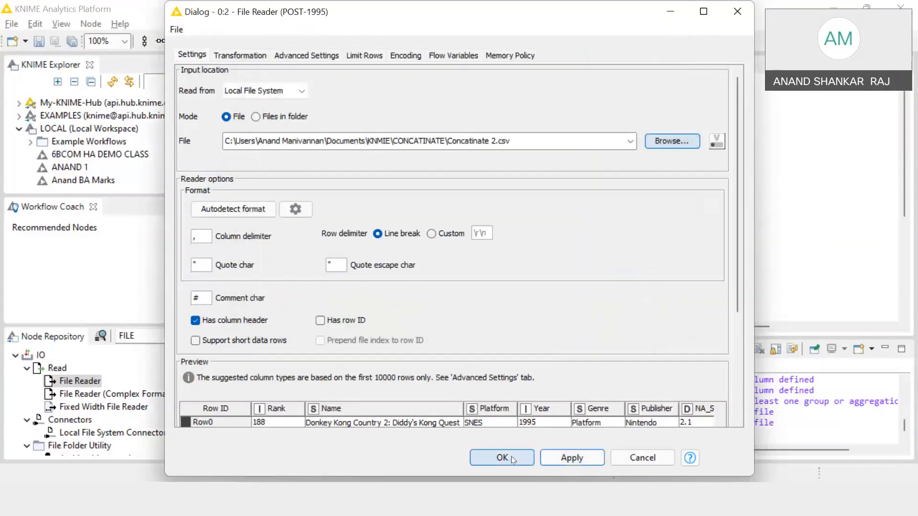
click(502, 458)
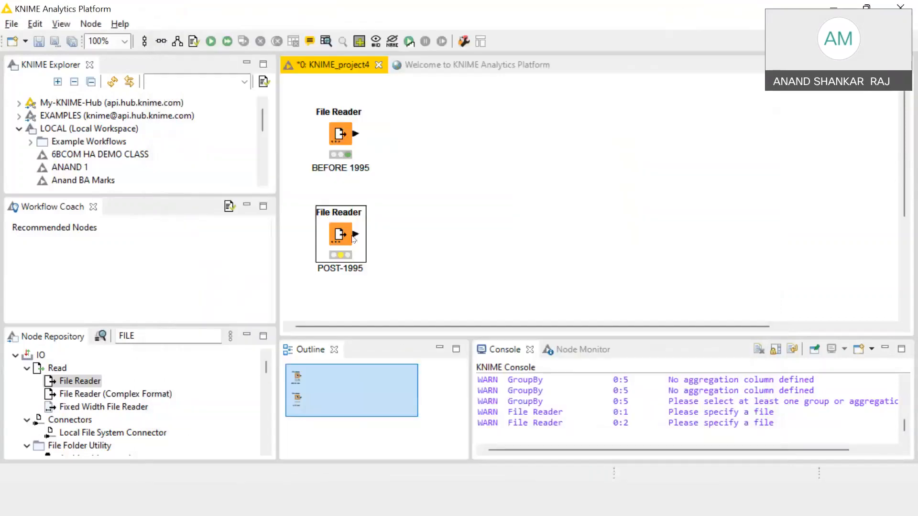
Step: Execute the POST-1995 File Reader and open its output file table
right_click(340, 236)
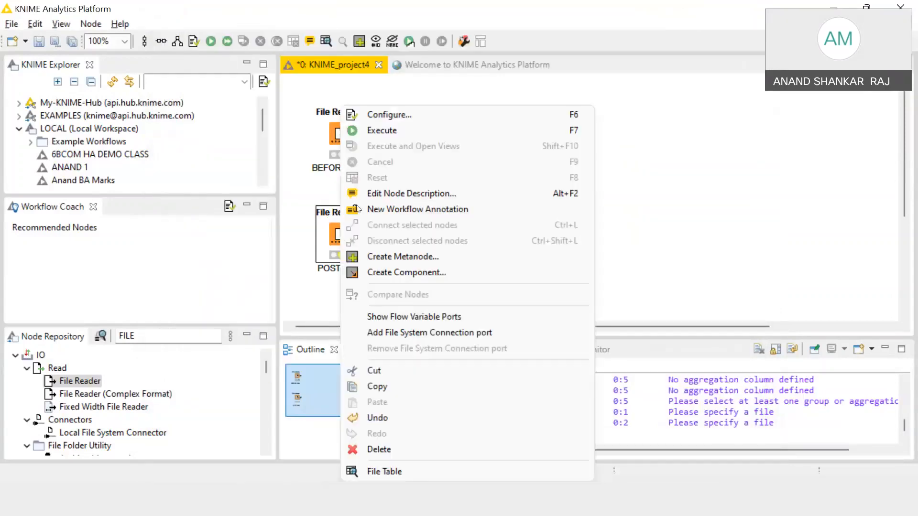
click(390, 135)
right_click(343, 231)
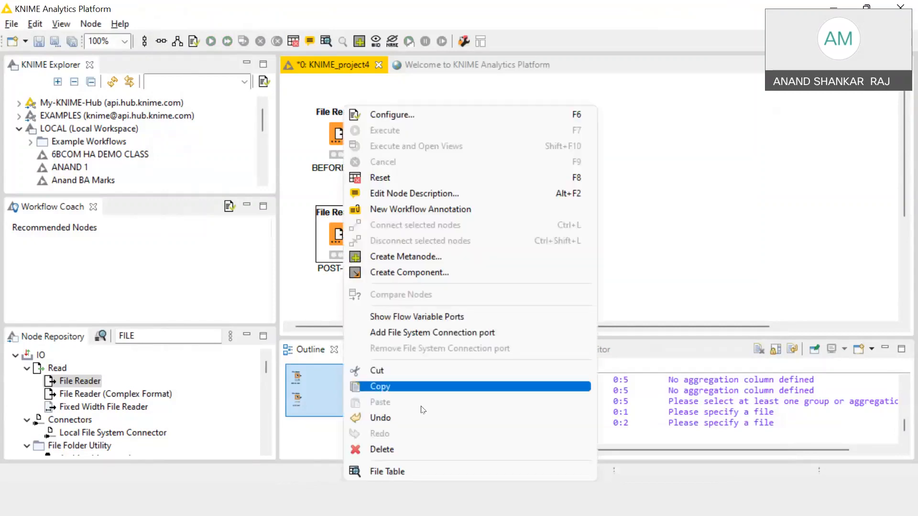
click(409, 472)
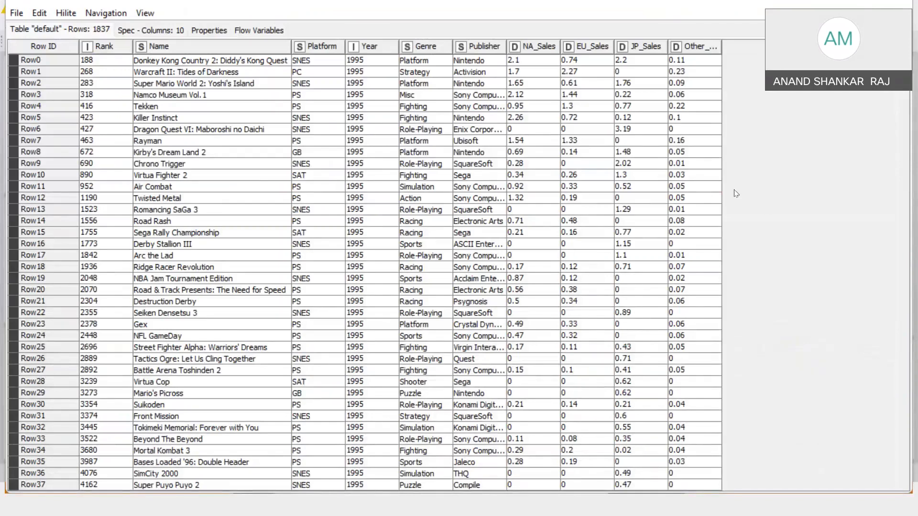
Step: Examine the POST-1995 table's Year column from the first row through the last, and close the table
click(361, 59)
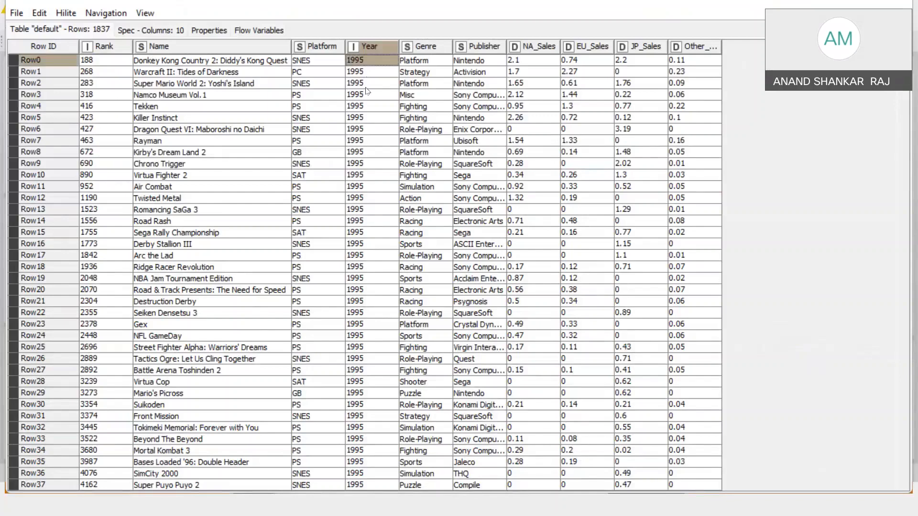
scroll(367, 91, down, 20)
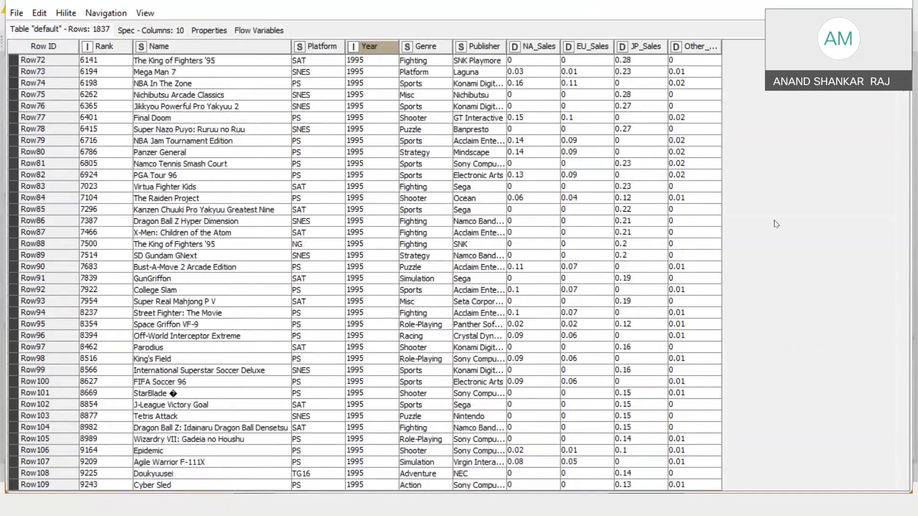
scroll(776, 225, down, 20)
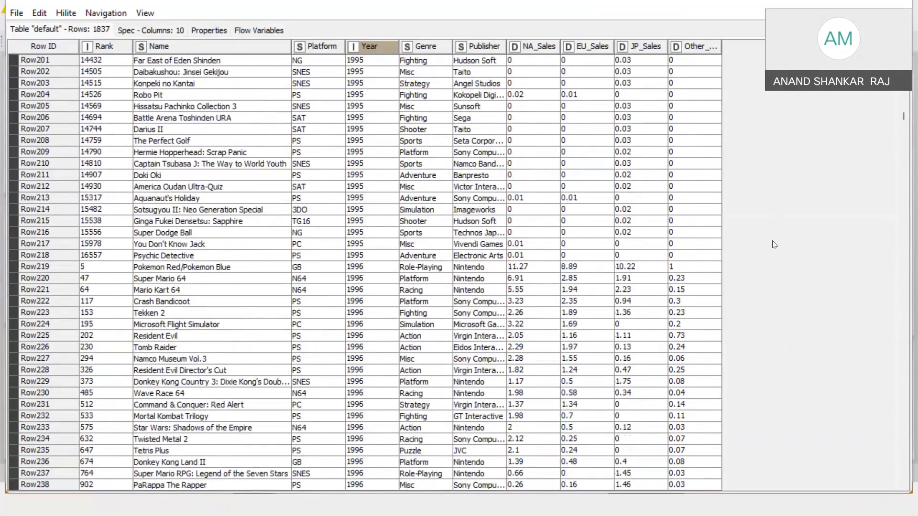
scroll(775, 244, down, 20)
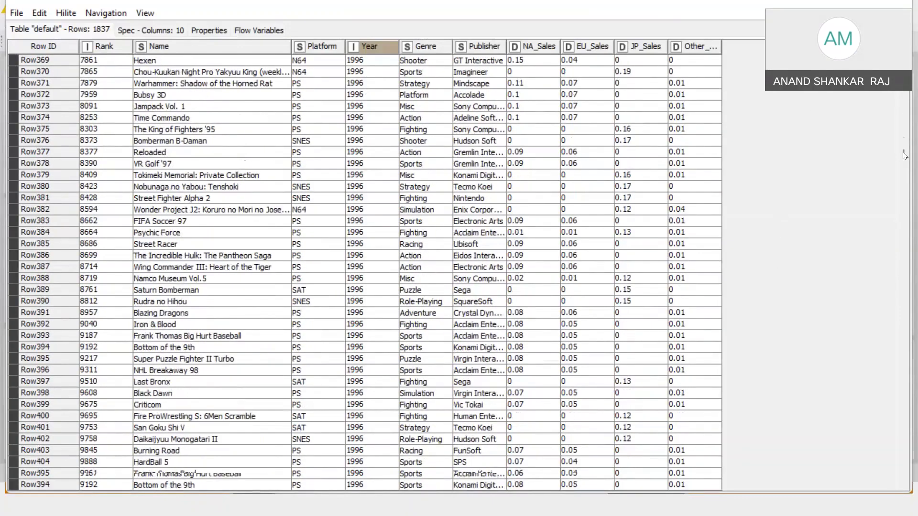
drag(904, 154, 913, 515)
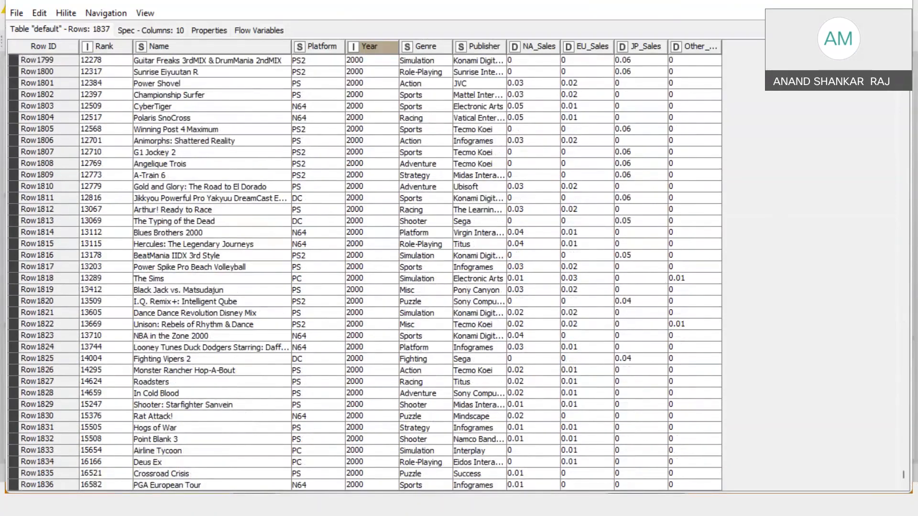
click(901, 3)
click(549, 138)
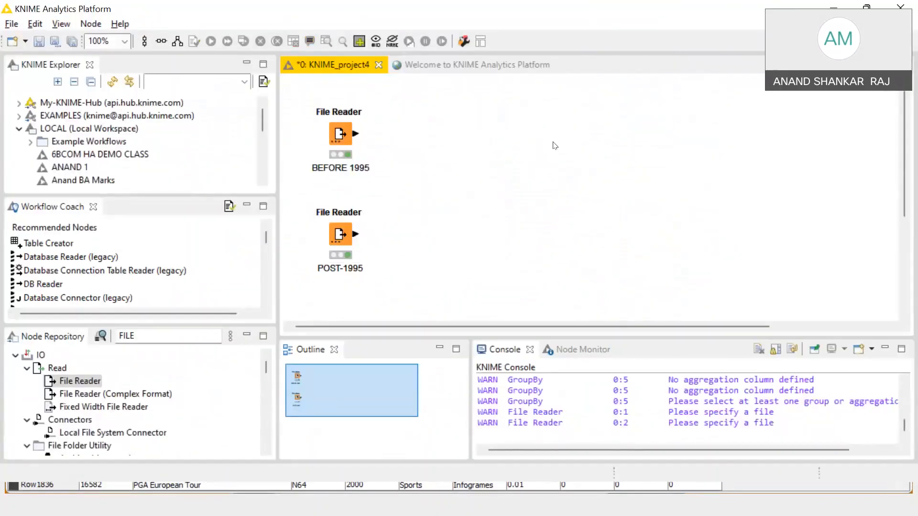
click(552, 507)
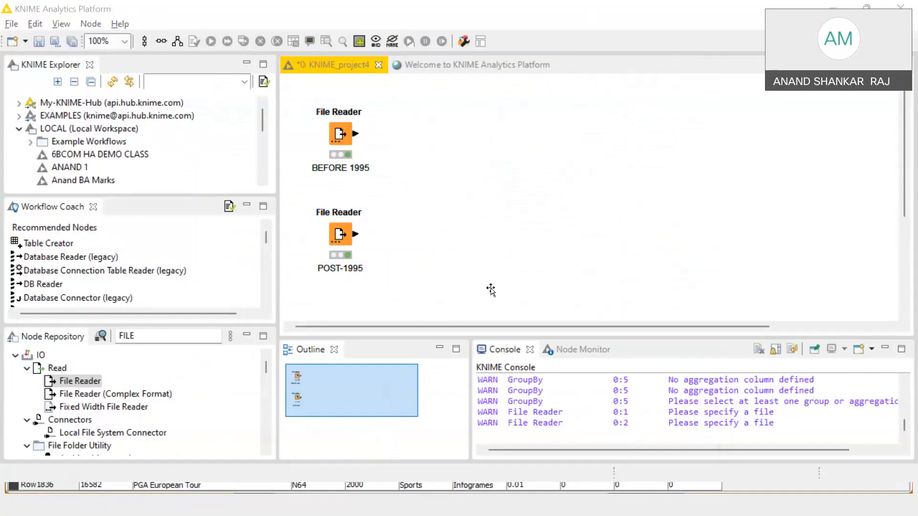
click(631, 503)
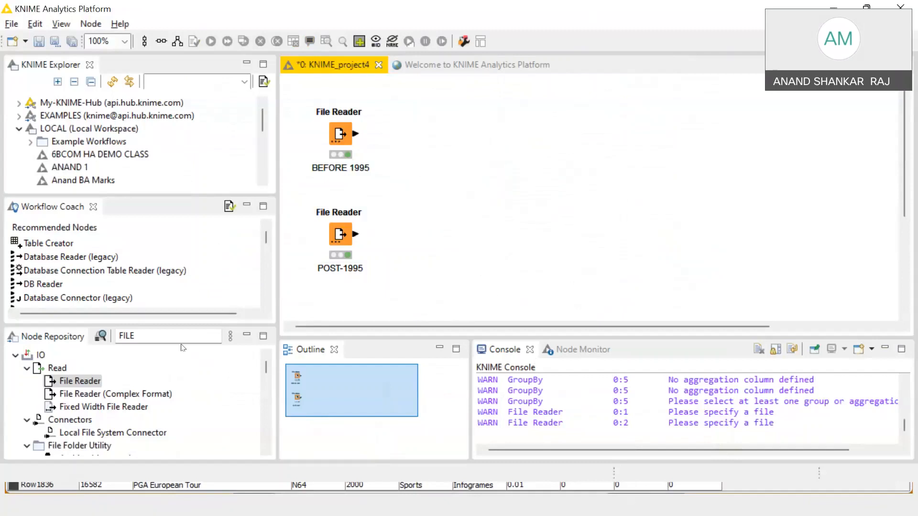
Step: Search the node repository for "CONC" and add a Concatenate node between and beyond the two File Readers
click(175, 336)
key(BackSpace)
key(BackSpace)
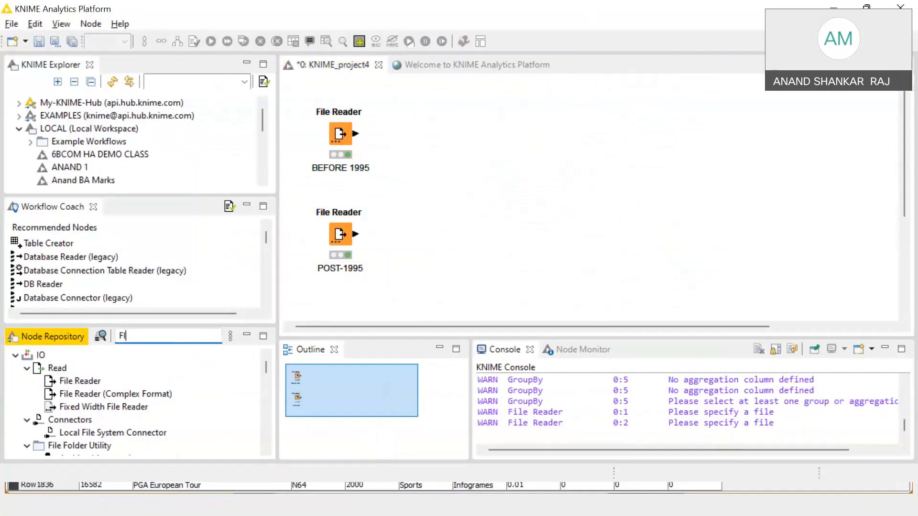
key(BackSpace)
key(BackSpace)
text(C)
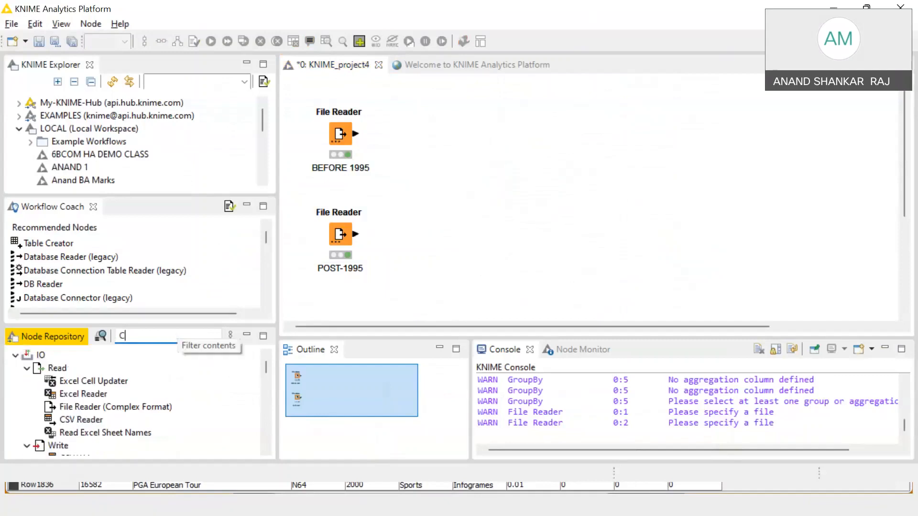
text(ON)
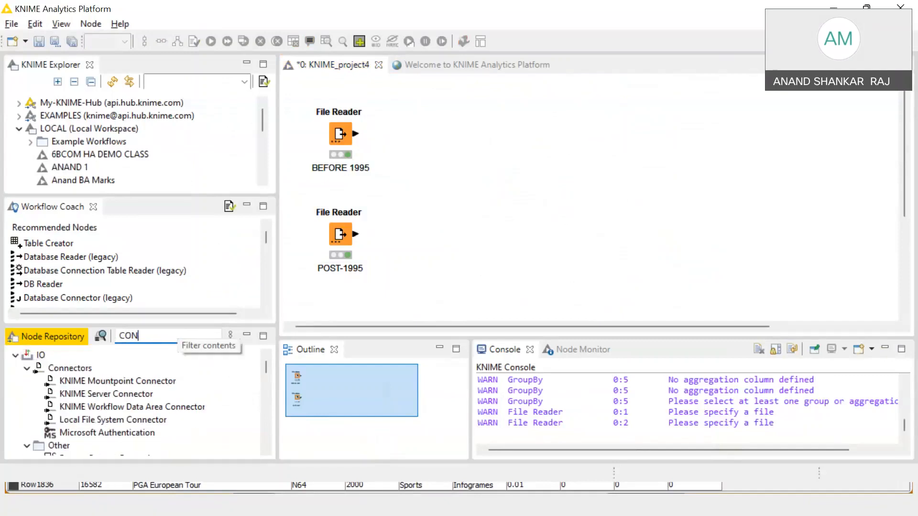
text(C)
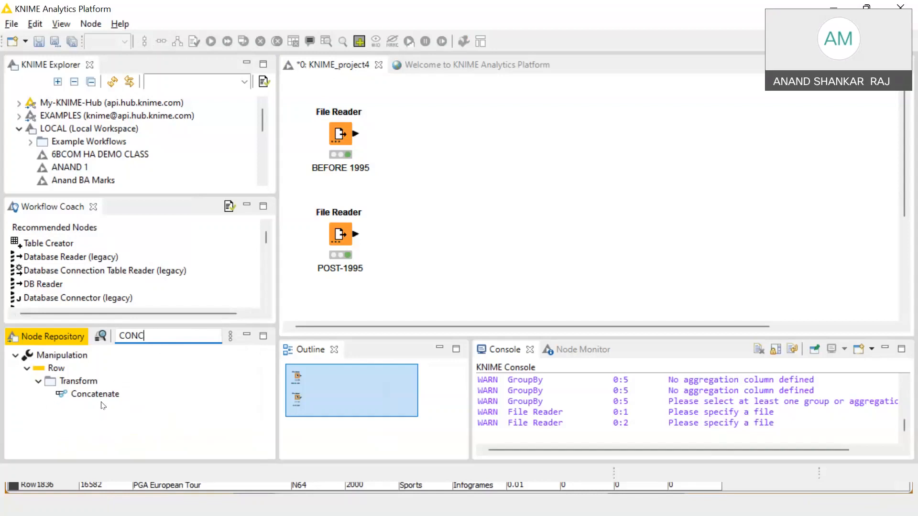
drag(95, 394, 458, 207)
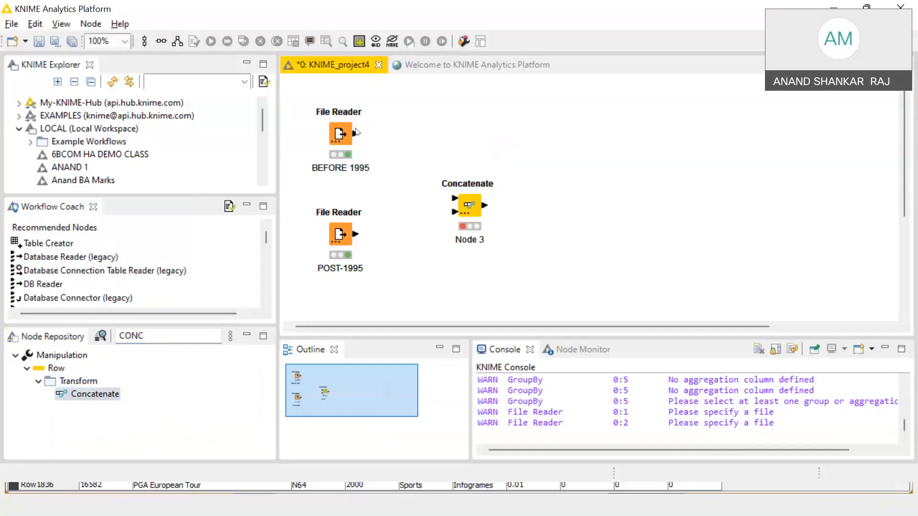
Step: Connect the BEFORE 1995 File Reader to the Concatenate node's first input and the POST-1995 File Reader to its second input
drag(356, 133, 452, 200)
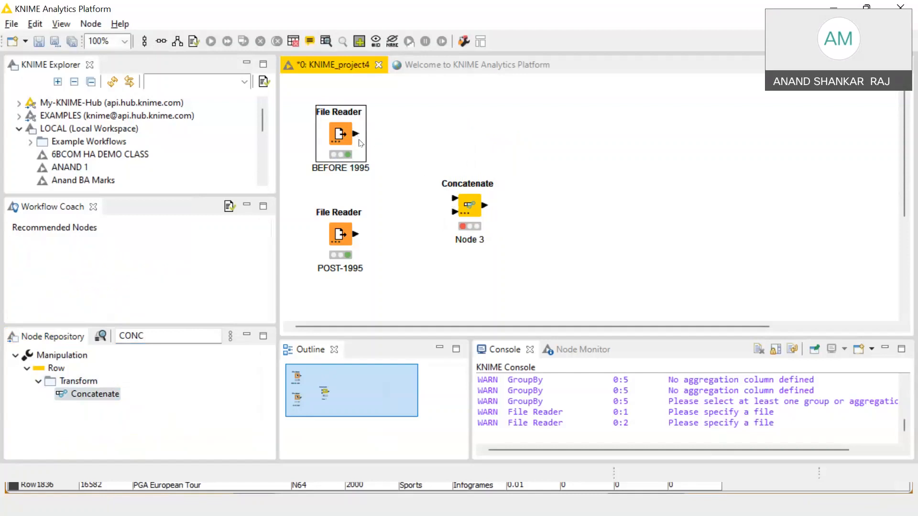
click(392, 135)
drag(356, 135, 454, 198)
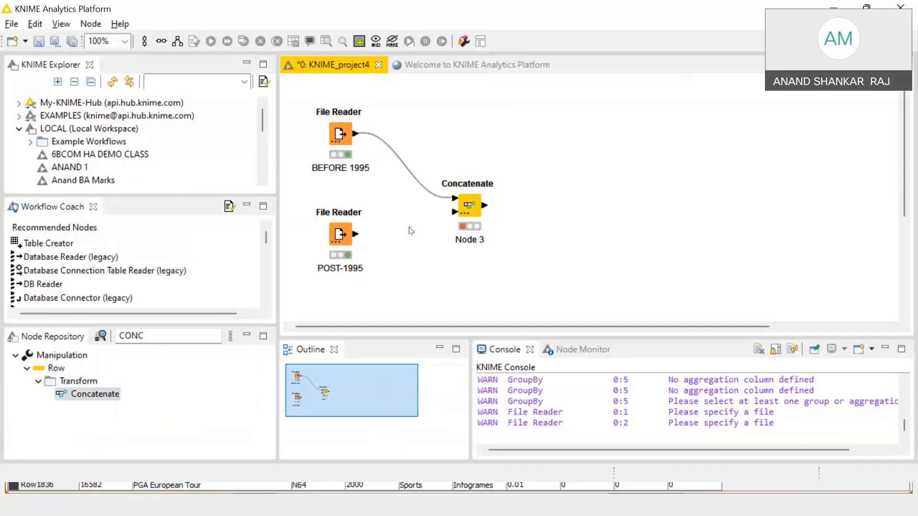
drag(355, 234, 454, 213)
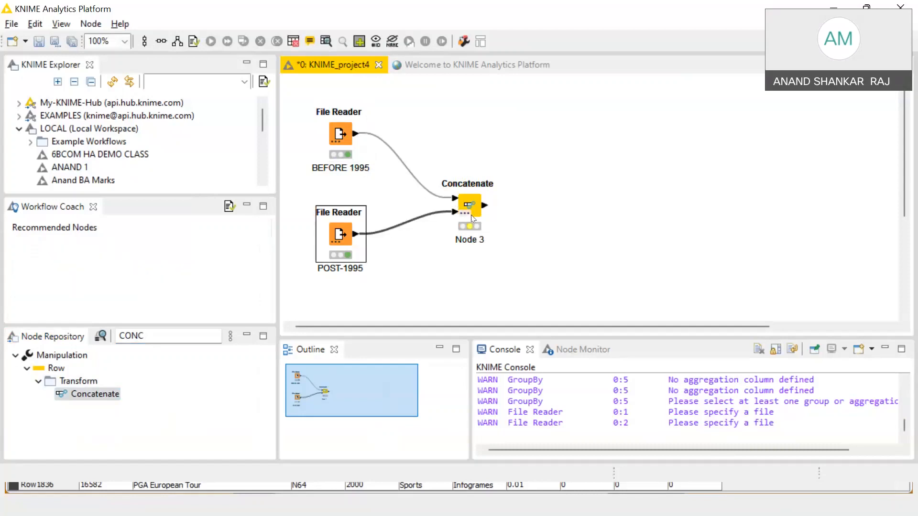
Step: Apply the Concatenate node's settings with the _dup suffix for duplicate row IDs and the union of columns
right_click(471, 215)
click(490, 117)
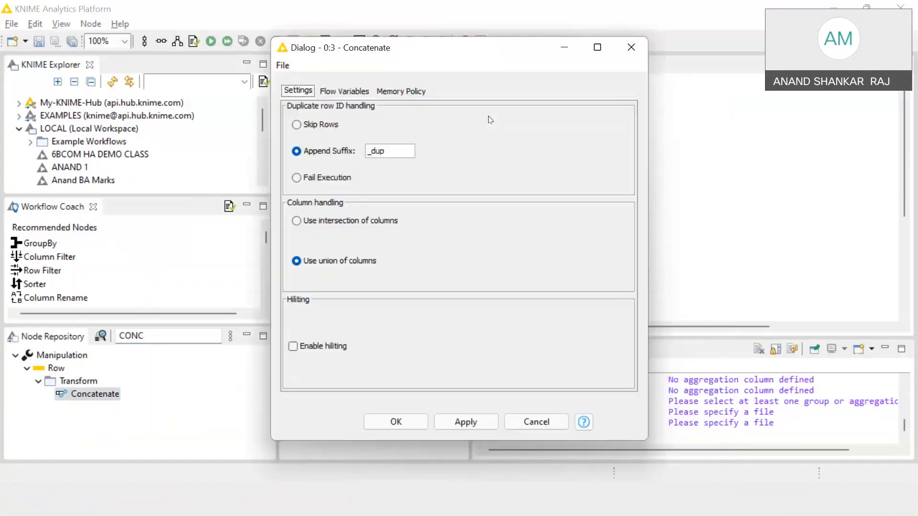
click(466, 422)
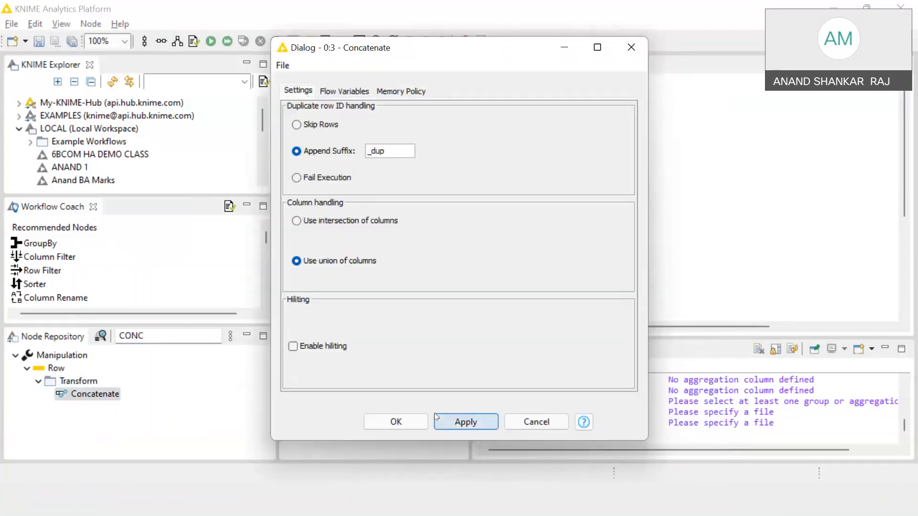
click(396, 422)
Step: Execute the Concatenate node and open its concatenated table
right_click(478, 207)
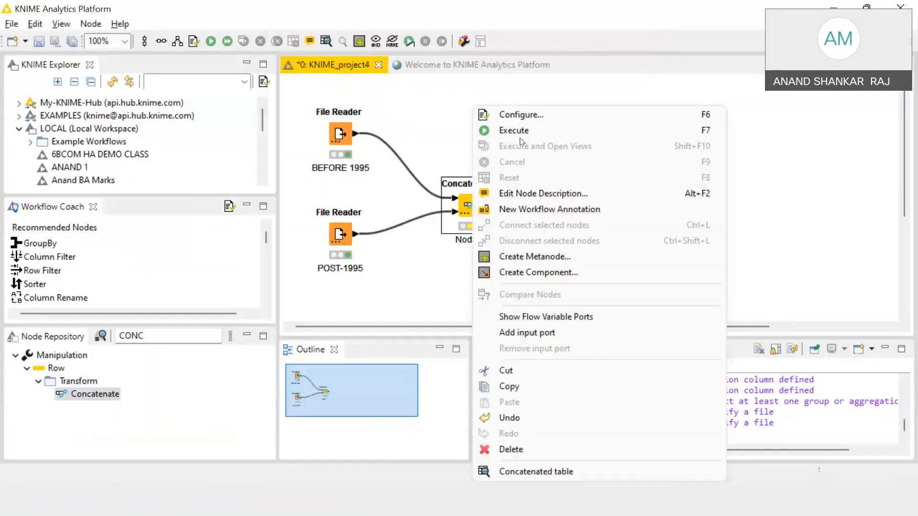
click(498, 71)
right_click(470, 207)
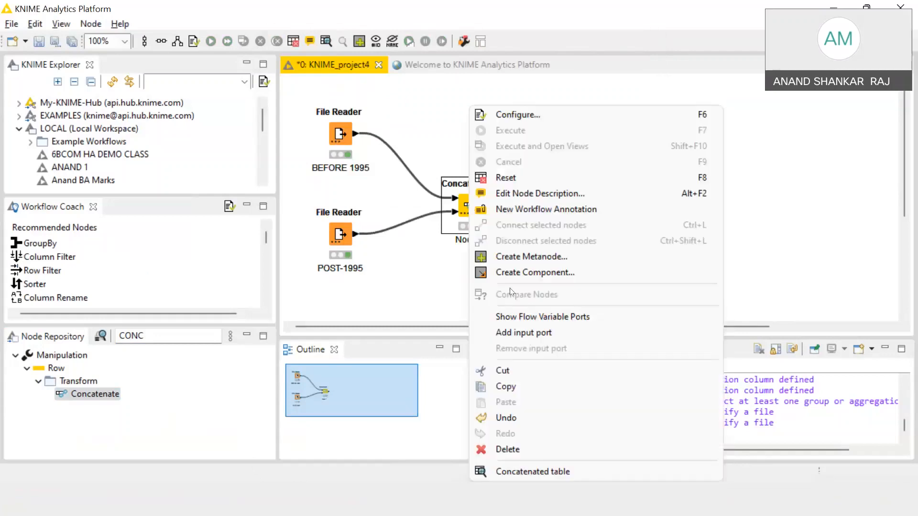
click(567, 471)
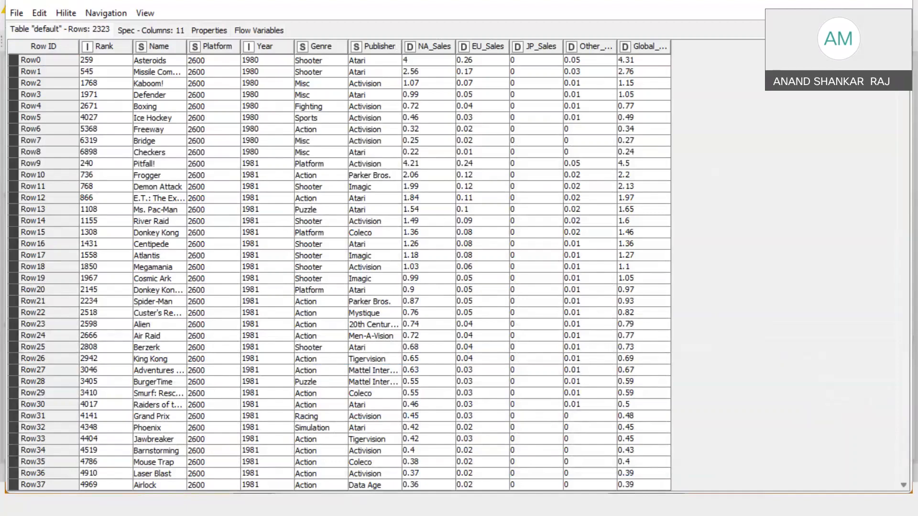
Step: Examine the Year column of the concatenated table from the first row to the last, and close the table
click(267, 71)
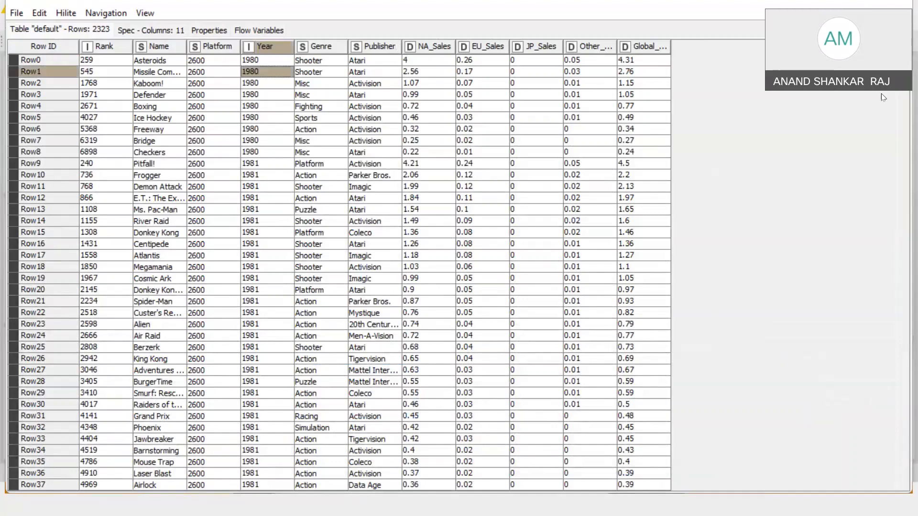
drag(904, 60, 911, 475)
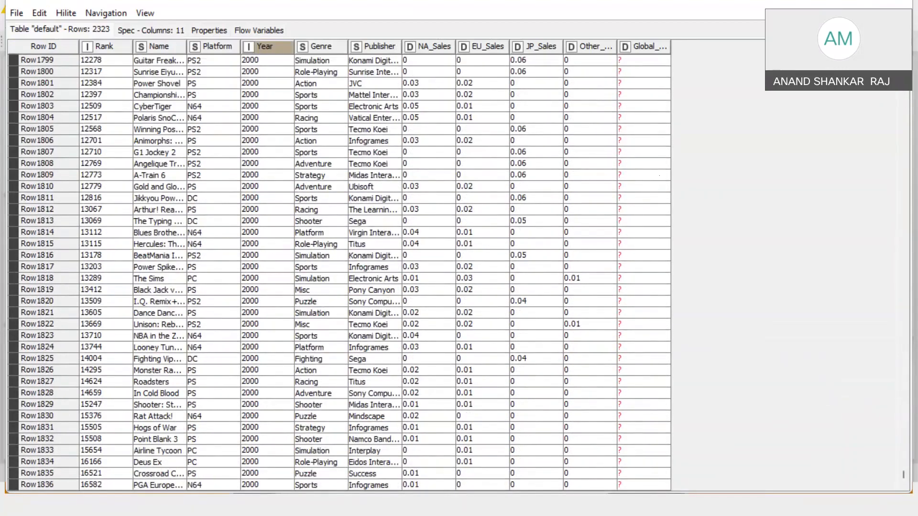
scroll(751, 259, up, 20)
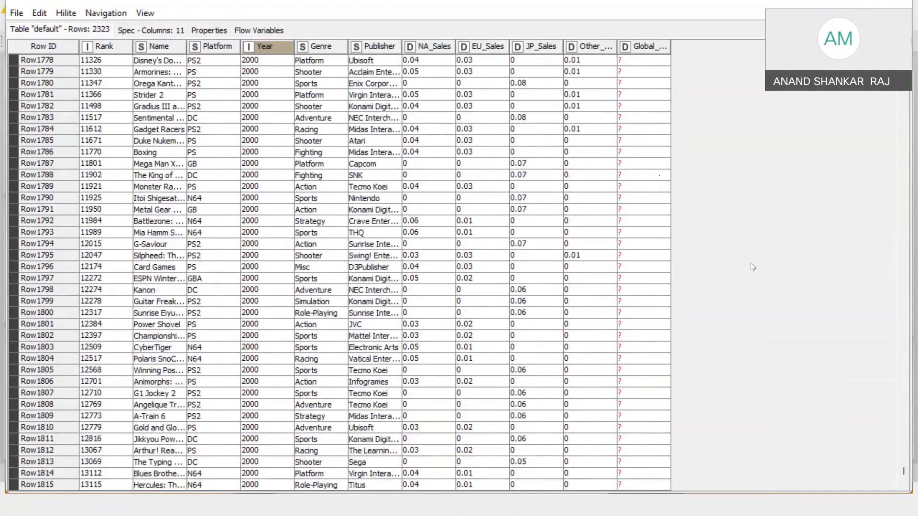
scroll(754, 259, up, 20)
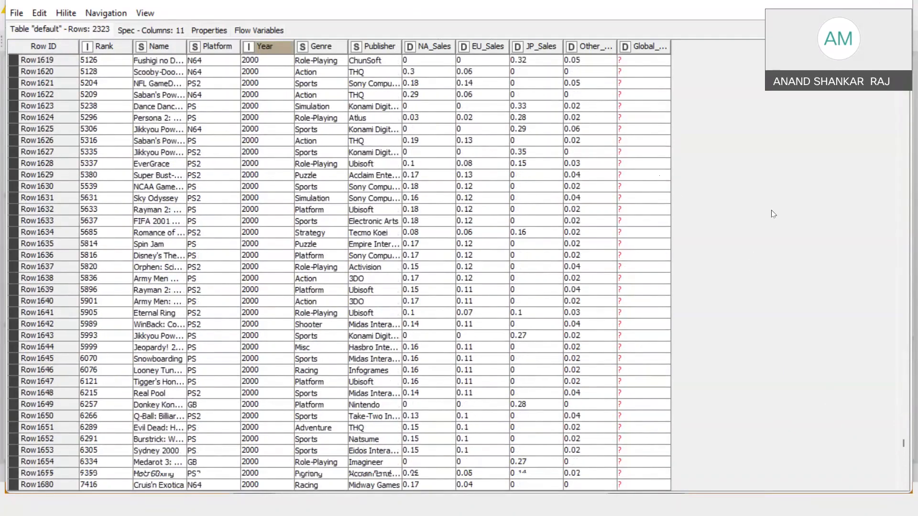
drag(904, 431, 853, 43)
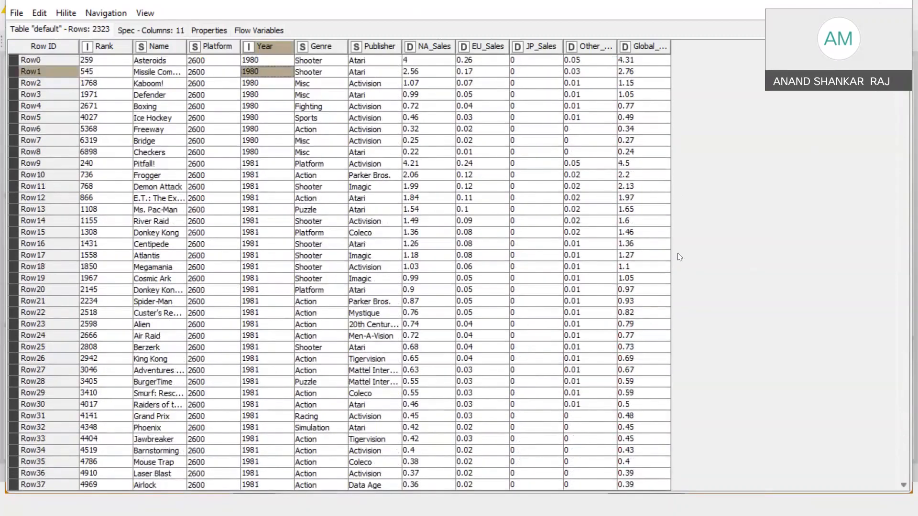
click(899, 4)
click(645, 180)
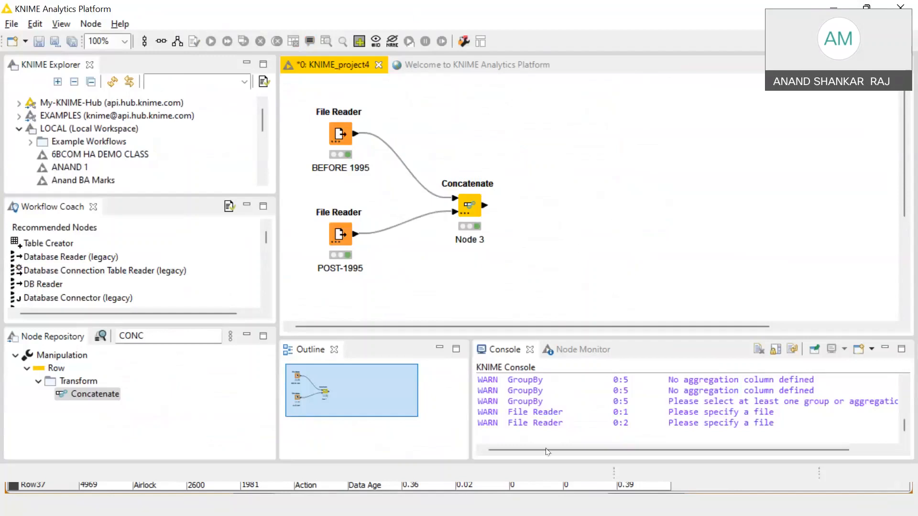
click(531, 506)
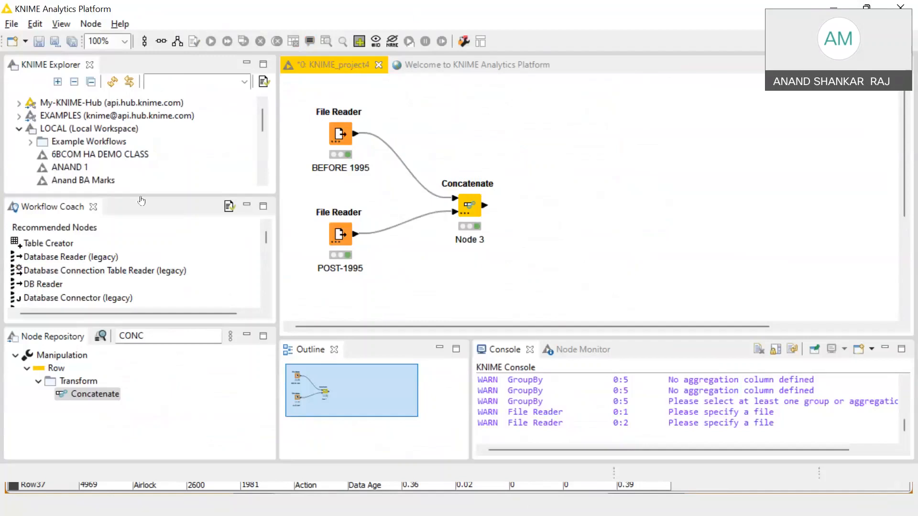